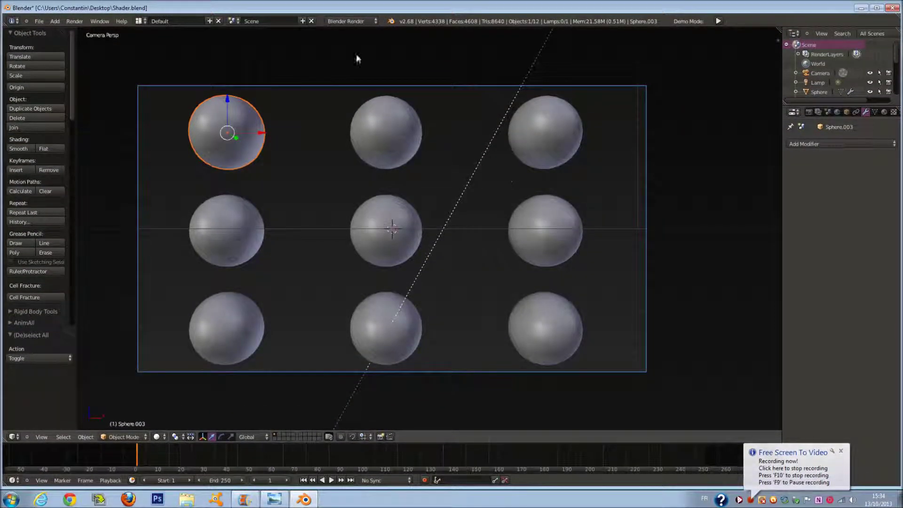
Switch the render engine to Cycles Render and reselect the sphere at the upper-left corner of the grid
click(352, 21)
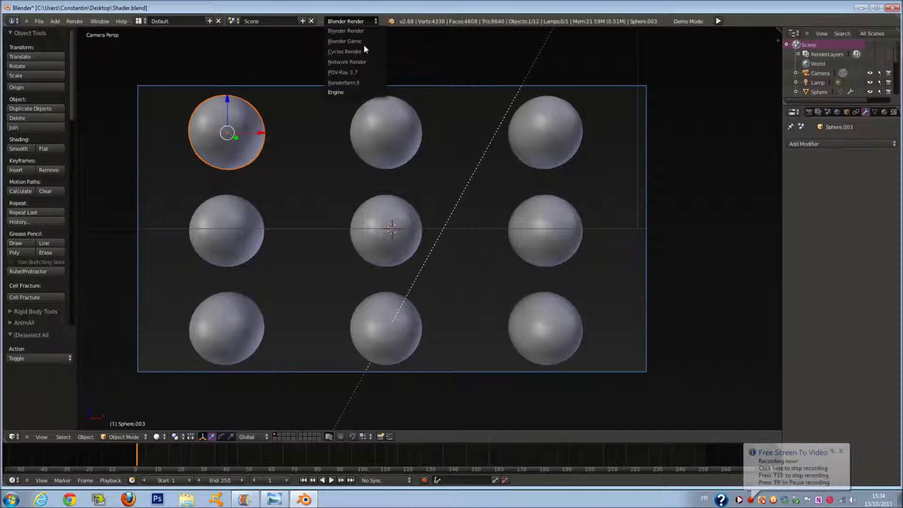
click(364, 51)
key(a)
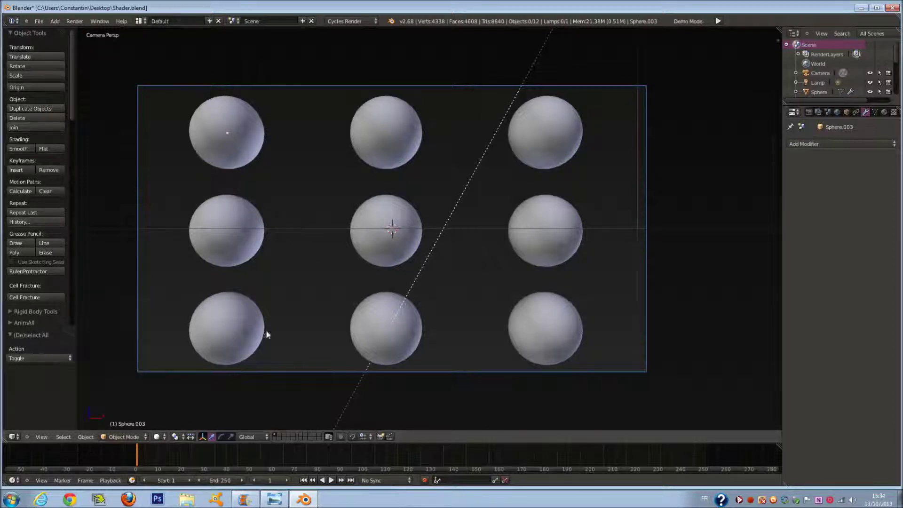
scroll(575, 91, down, 4)
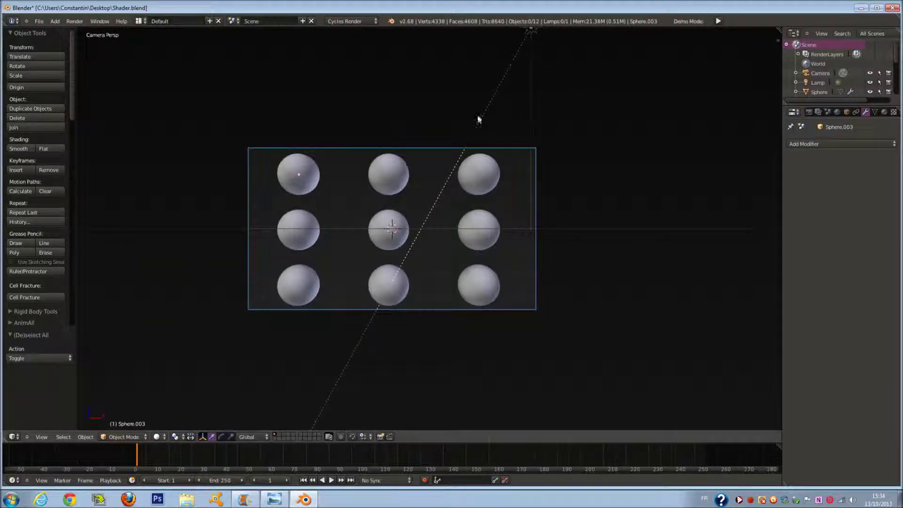
scroll(478, 119, up, 3)
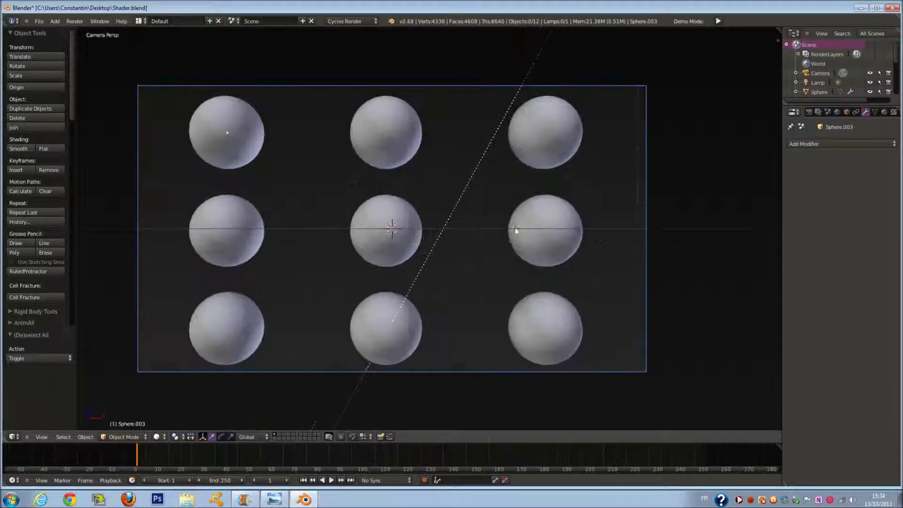
right_click(266, 144)
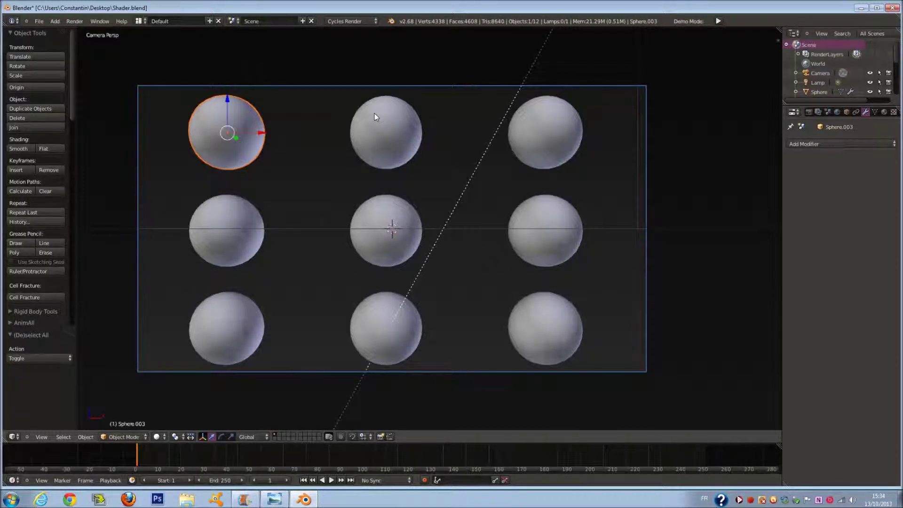
Display the camera view in Rendered shading and inspect the spheres up close
click(157, 437)
click(180, 378)
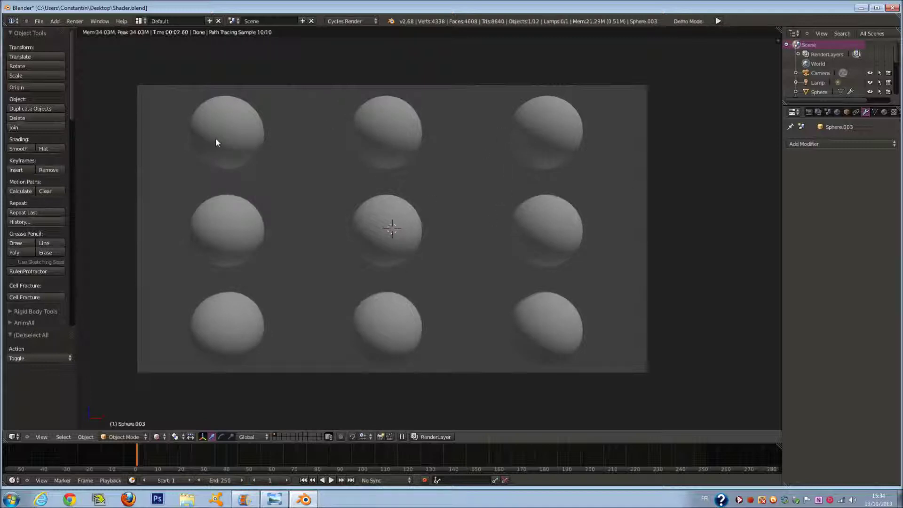
scroll(232, 140, up, 4)
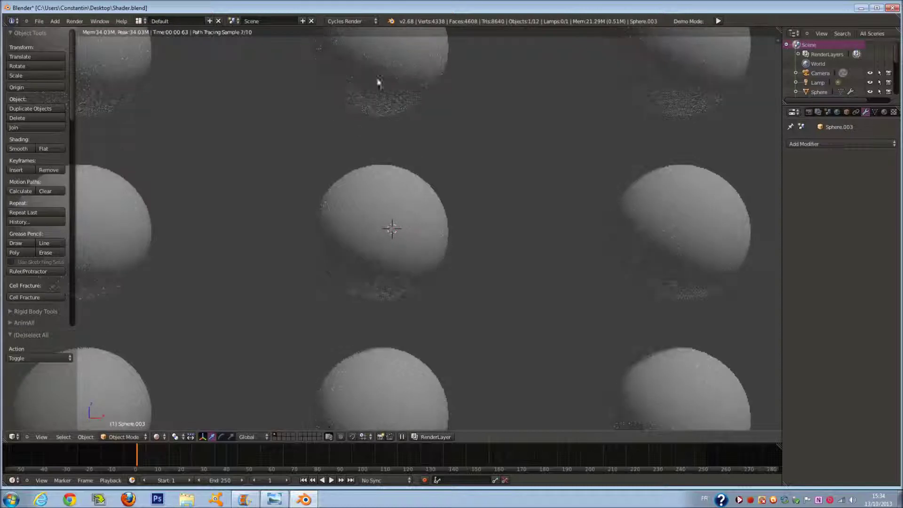
scroll(398, 131, down, 5)
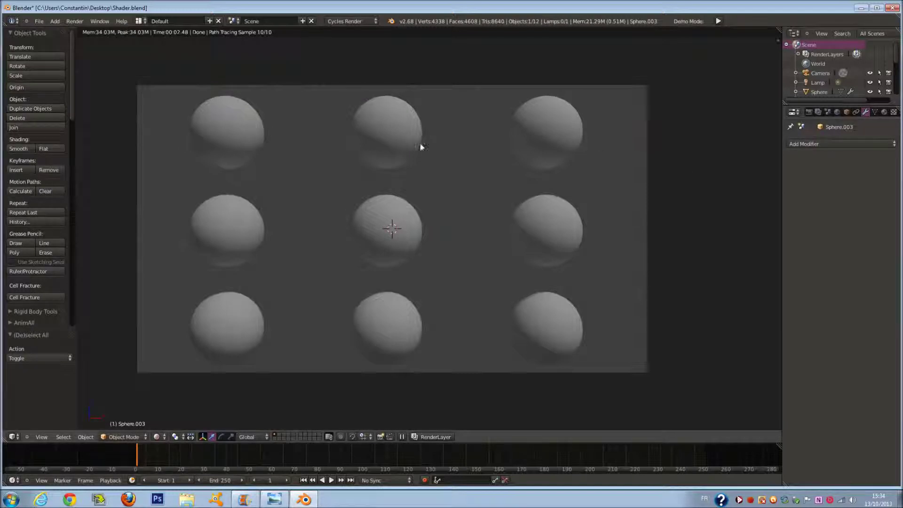
Show the render settings and collapse the Dimensions, I18n Update Translation, Texture Atlas and Output sections
click(809, 112)
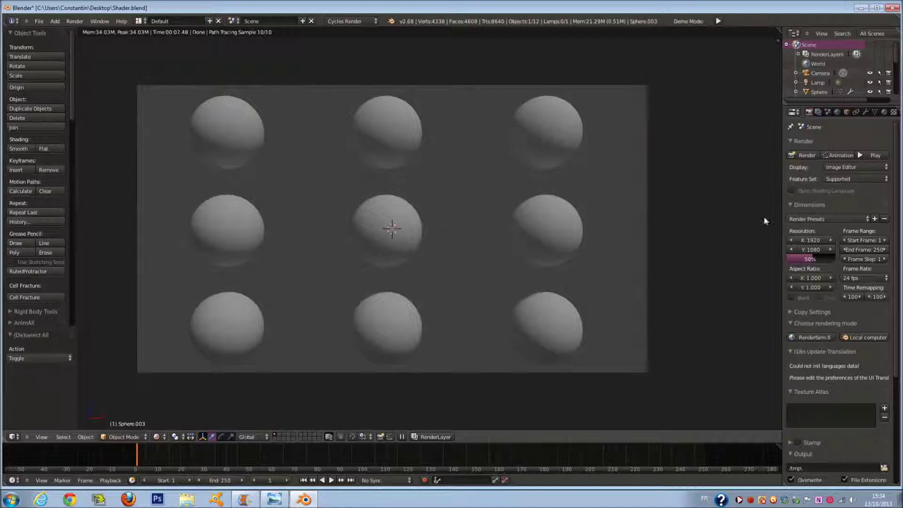
click(818, 204)
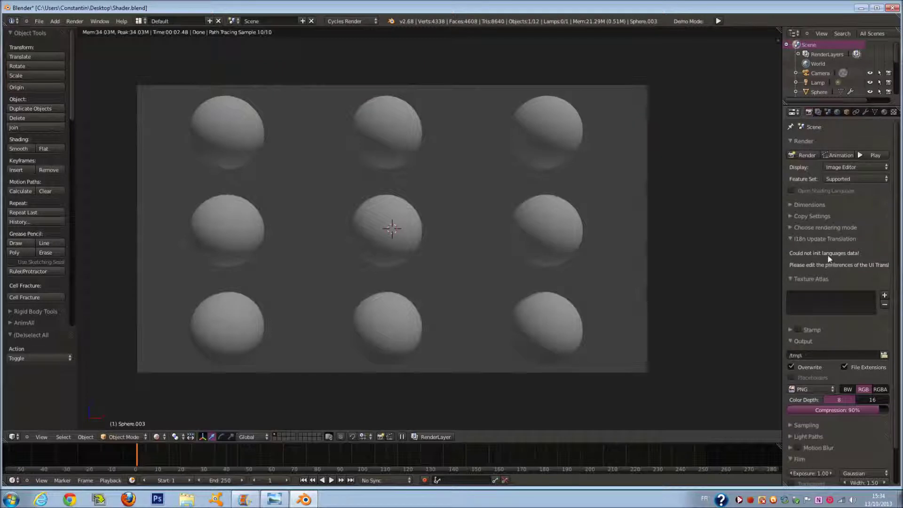
click(824, 239)
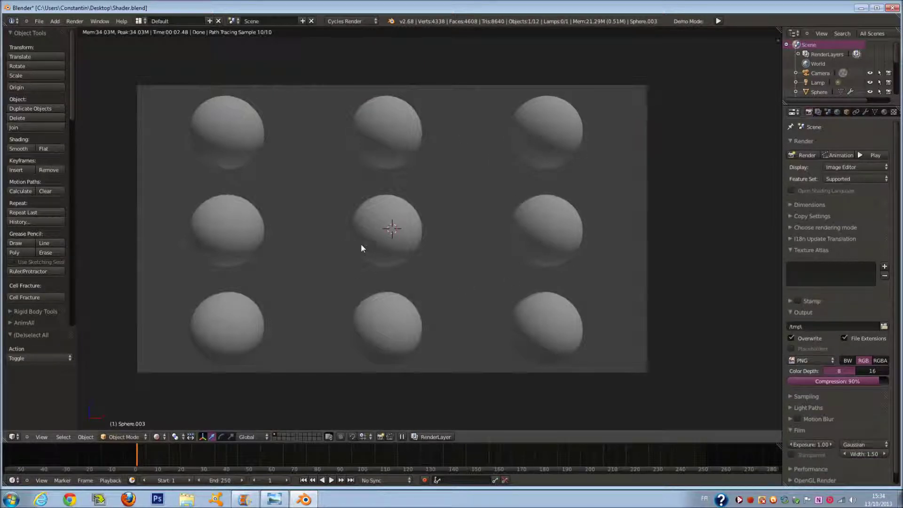
click(834, 251)
click(827, 273)
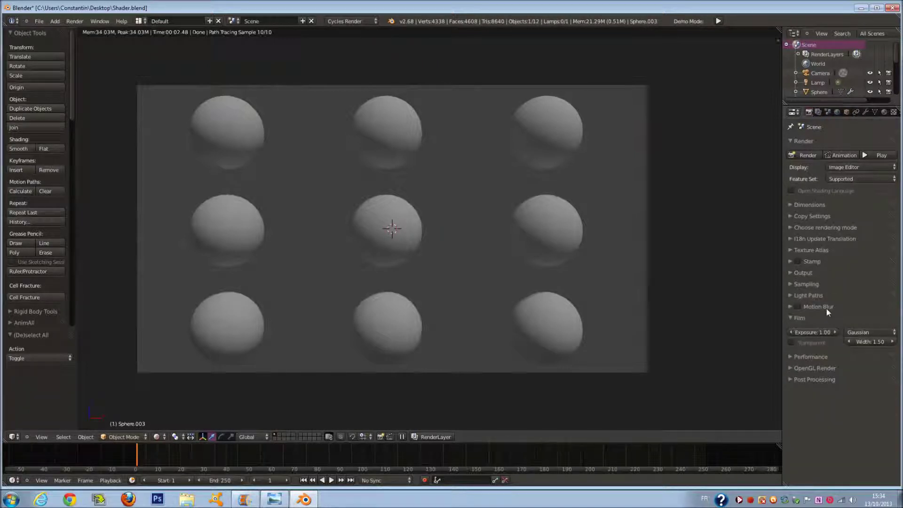
Make the render background transparent in the Film settings
key(a)
key(a)
key(a)
click(801, 342)
Enable Cache BVH and Persistent Images in the Performance settings, leaving the threads on Auto-detect
key(a)
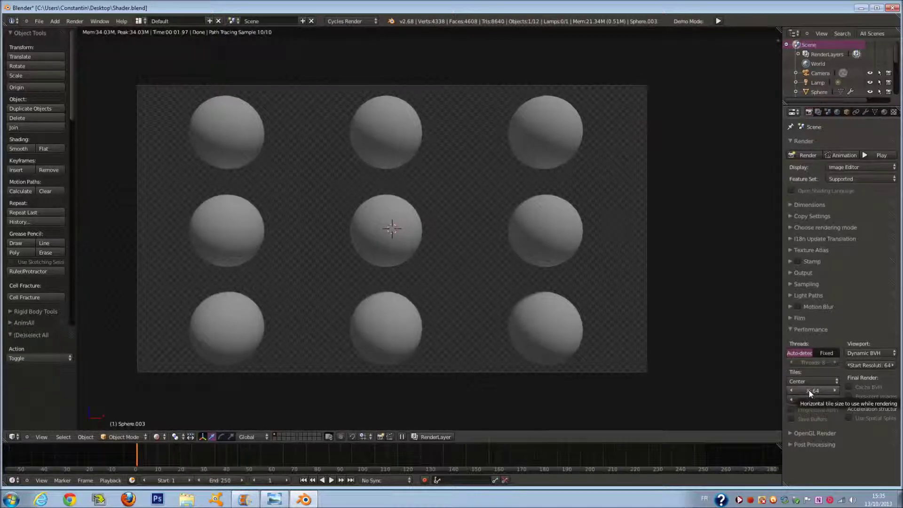
click(852, 385)
click(851, 395)
click(826, 353)
click(818, 363)
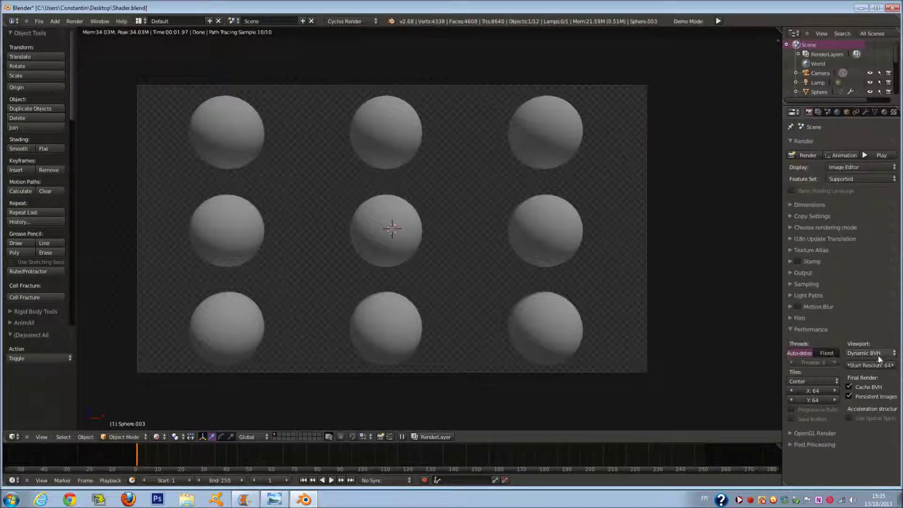
ctrl+click(804, 318)
click(804, 317)
Set the preview samples to 100 in the Sampling settings
click(811, 297)
click(812, 296)
click(806, 285)
double_click(871, 316)
text(10)
key(Return)
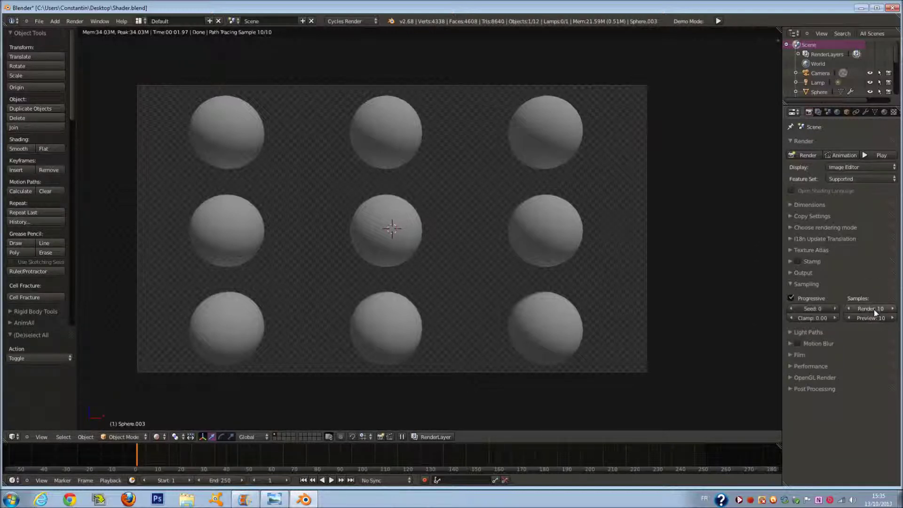
text(00)
key(Return)
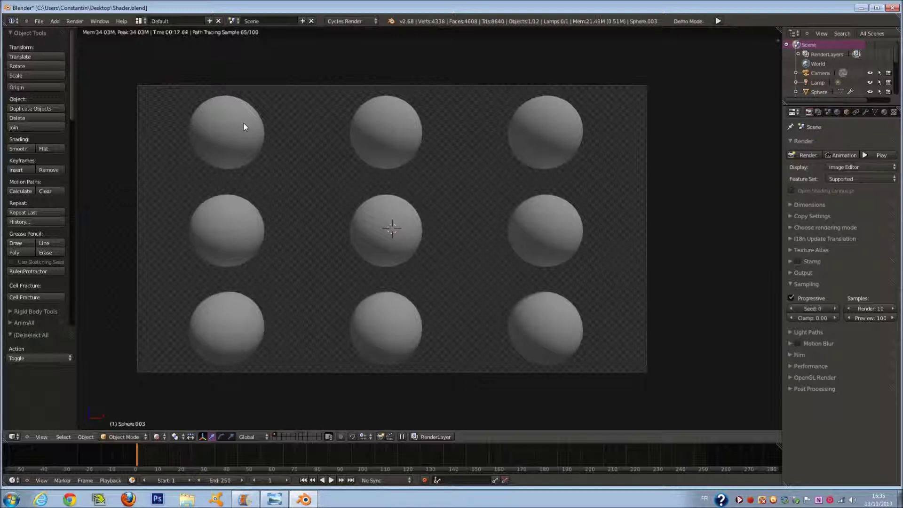
Return the viewport to Solid shading and give the selected sphere a new material named Glossy
key(z)
key(z)
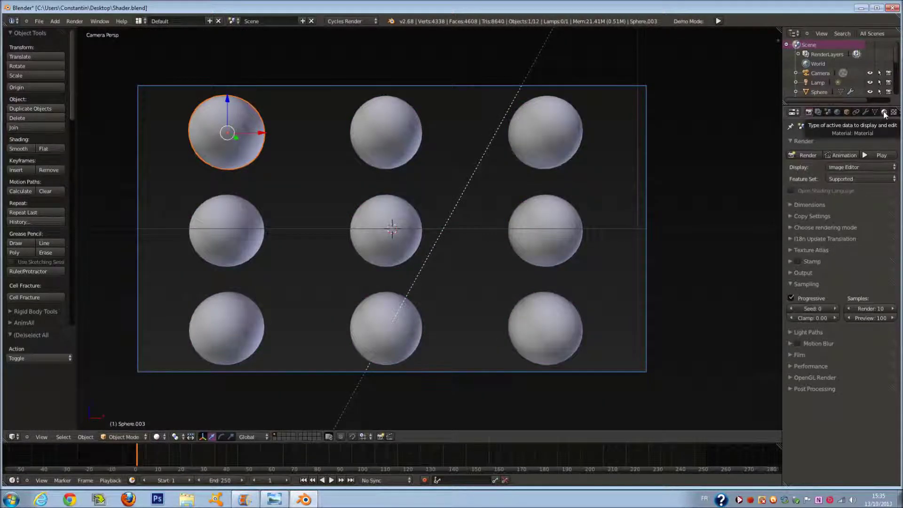
click(885, 113)
click(818, 175)
click(814, 174)
text(Gloss)
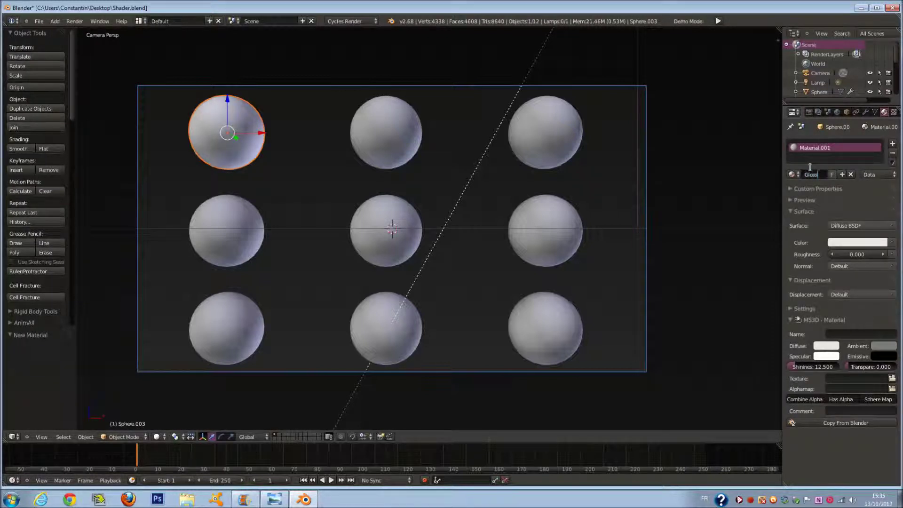
text(y)
key(Return)
Split the 3D view side by side, turn the new area into a Node Editor and hide its sidebar
drag(778, 33, 466, 71)
click(472, 437)
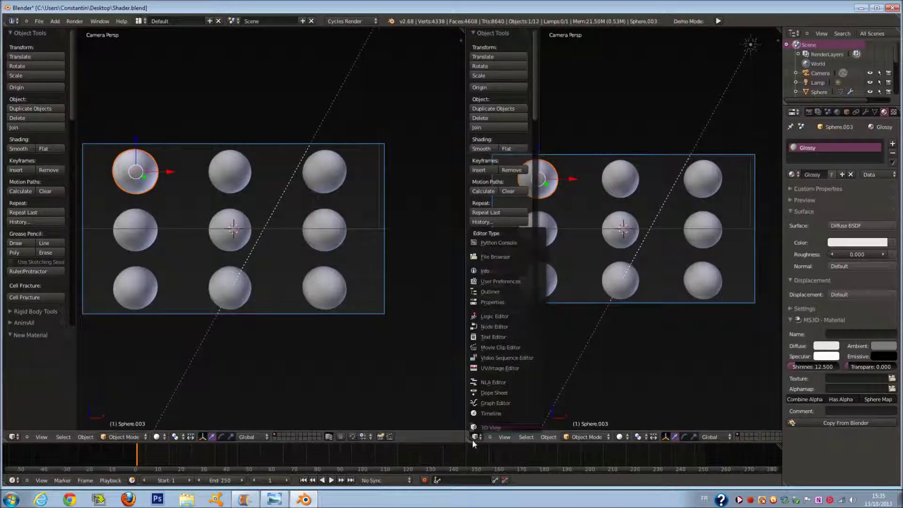
click(499, 327)
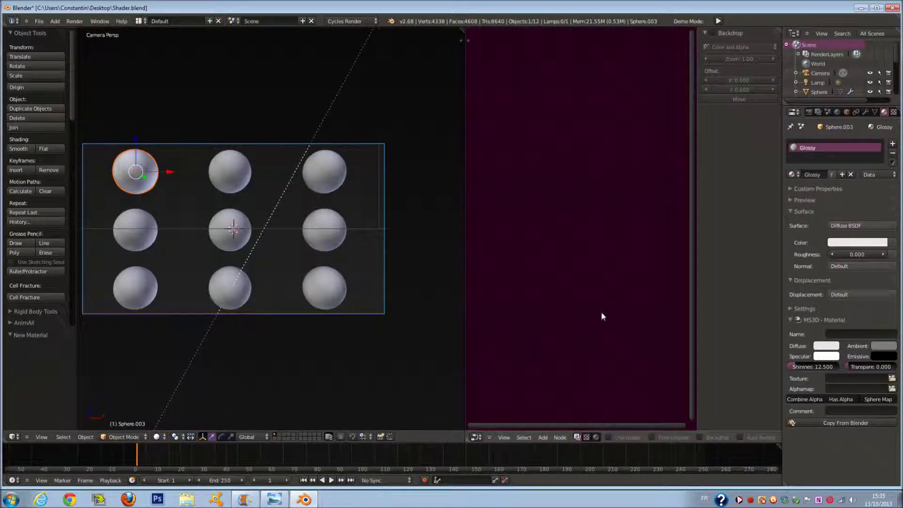
key(n)
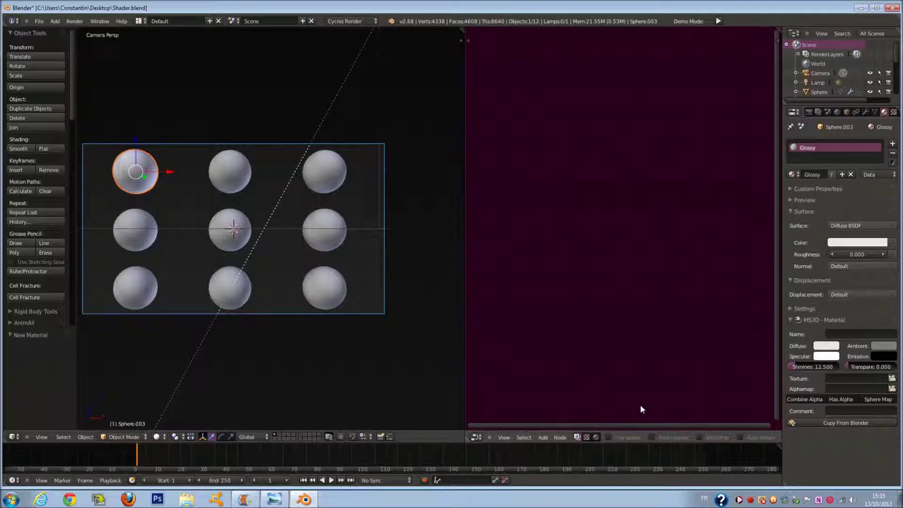
Display the Glossy material's shader node tree in the Node Editor
click(608, 437)
scroll(634, 264, up, 7)
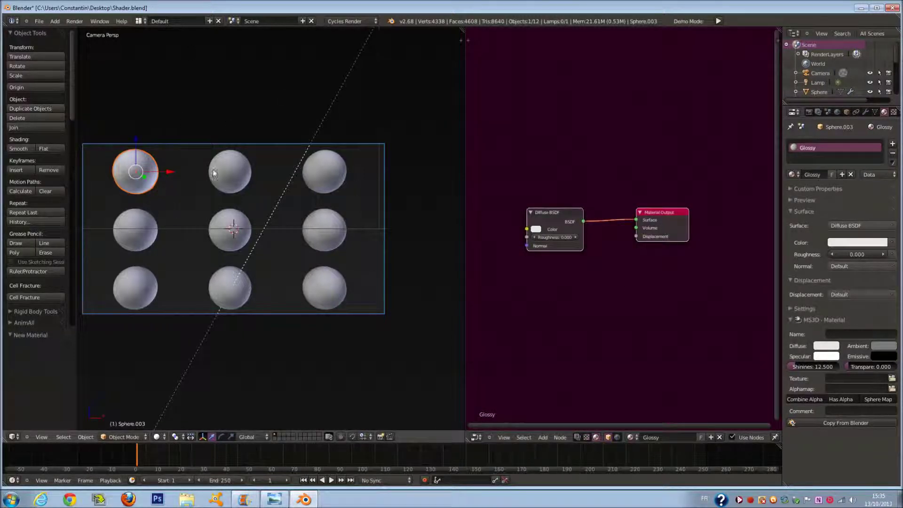
scroll(619, 255, down, 2)
scroll(608, 243, up, 1)
scroll(607, 246, down, 1)
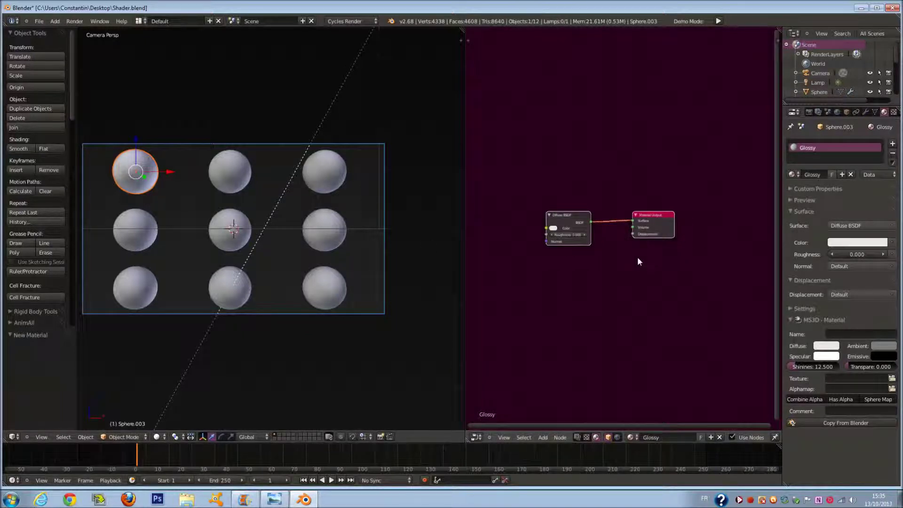
Collapse the material's Displacement, Settings and MS3D - Material sections and look through the available surface shaders
click(815, 212)
click(817, 223)
click(819, 234)
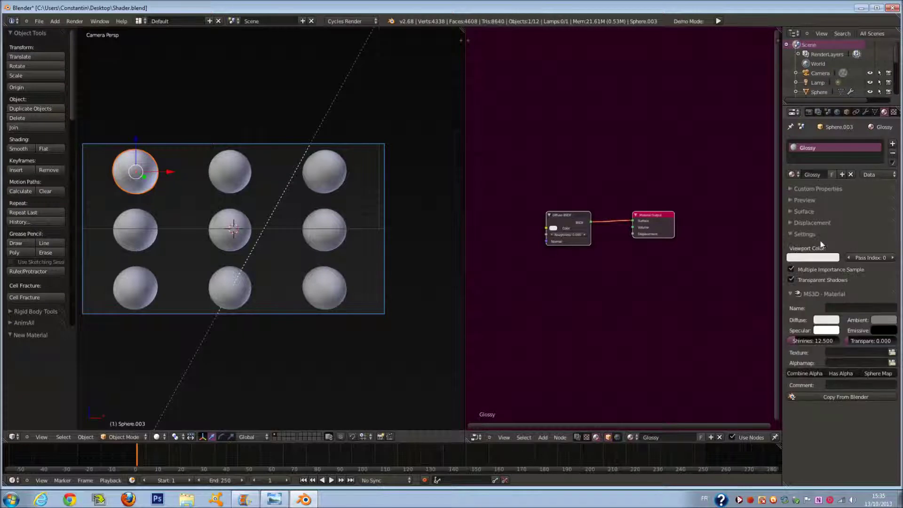
click(821, 234)
click(823, 222)
click(846, 237)
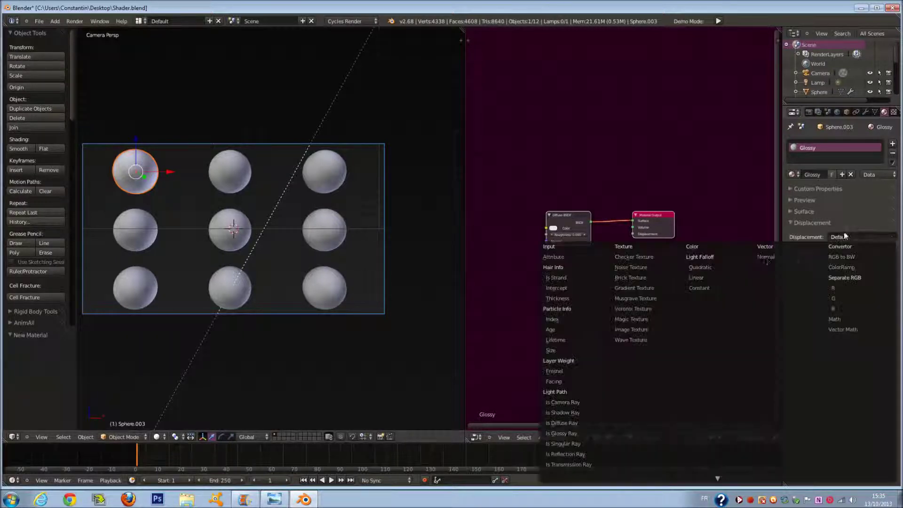
click(812, 225)
click(813, 223)
click(819, 212)
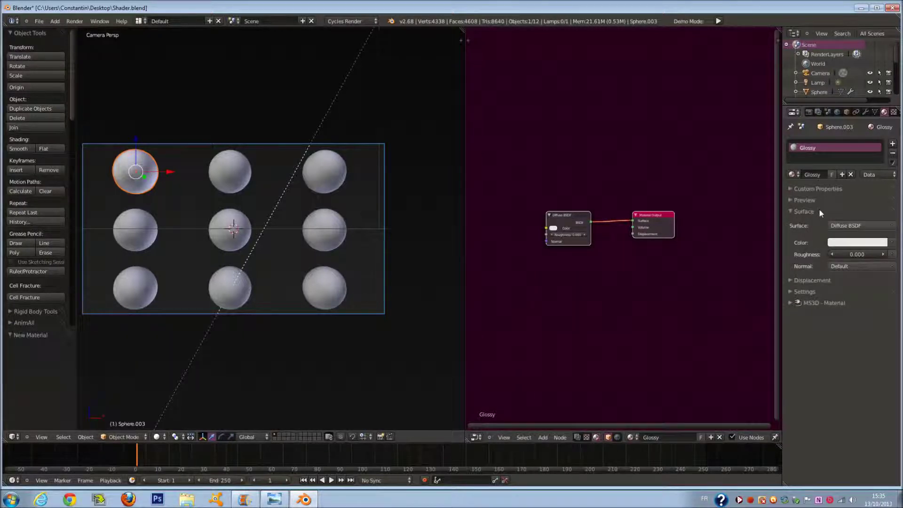
click(854, 224)
click(843, 227)
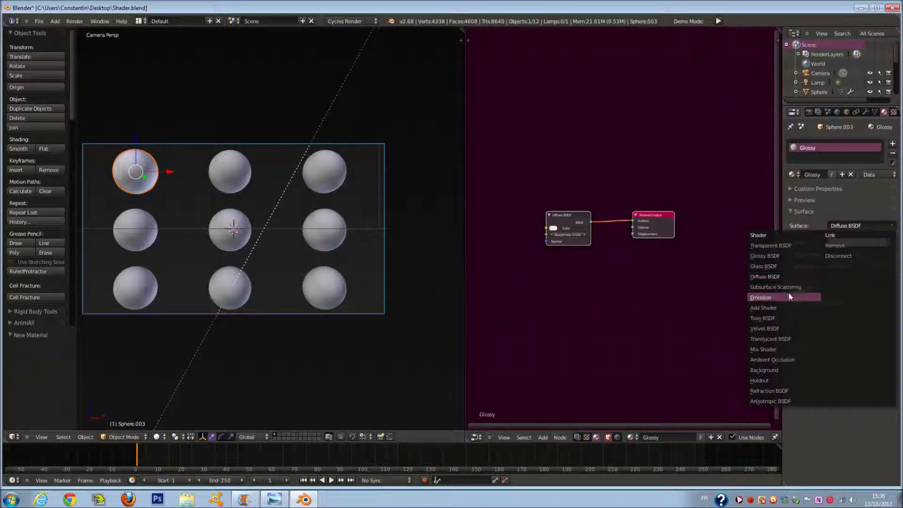
Delete the Diffuse BSDF node from the Glossy material, keeping only the Material Output node
middle_drag(529, 300, 627, 309)
scroll(540, 276, up, 1)
scroll(538, 267, up, 1)
key(shift+a)
middle_drag(679, 230, 648, 233)
drag(648, 233, 542, 229)
key(x)
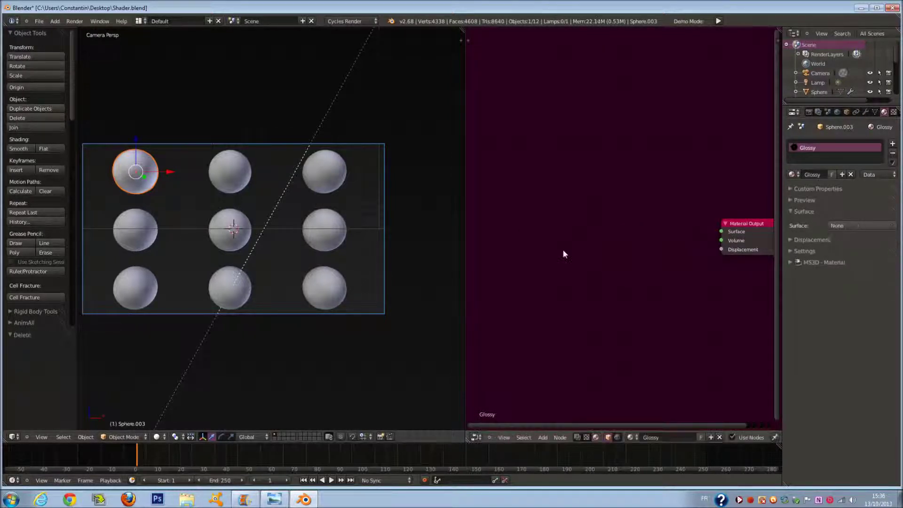
Start the Screencast Keys display from the 3D view's properties, collapsing the 3D Cursor and Item sections, and hide the sidebar again
key(shift+a)
key(n)
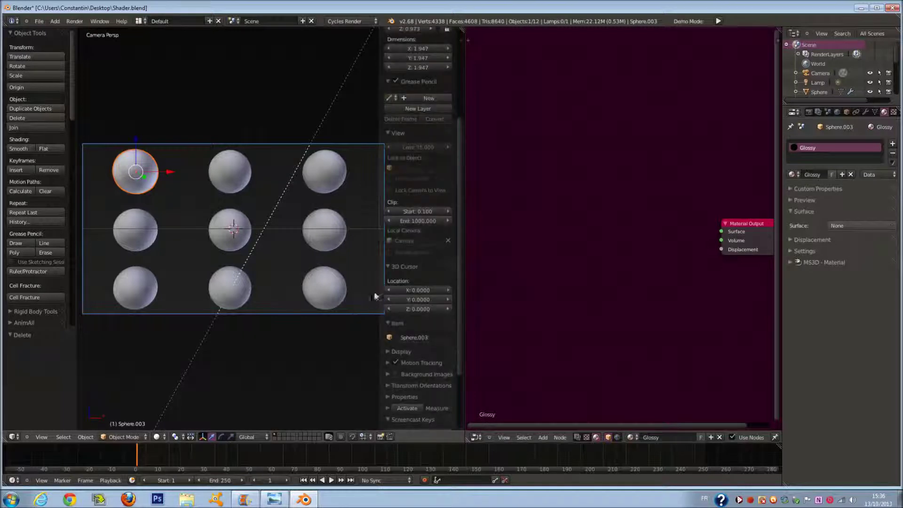
click(411, 267)
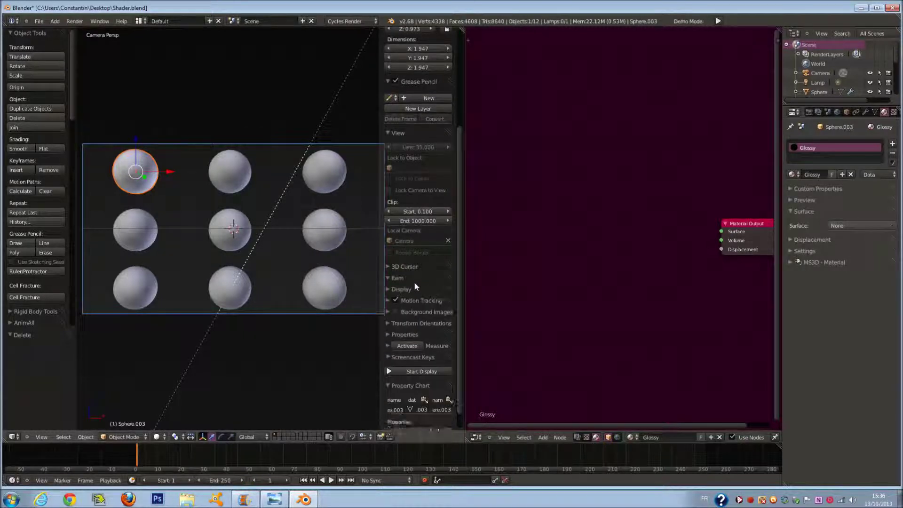
click(414, 290)
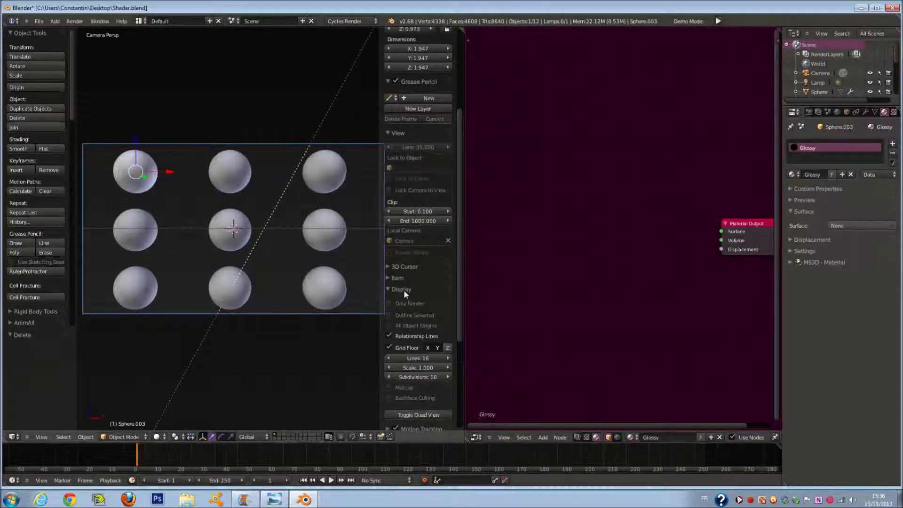
click(404, 290)
click(417, 332)
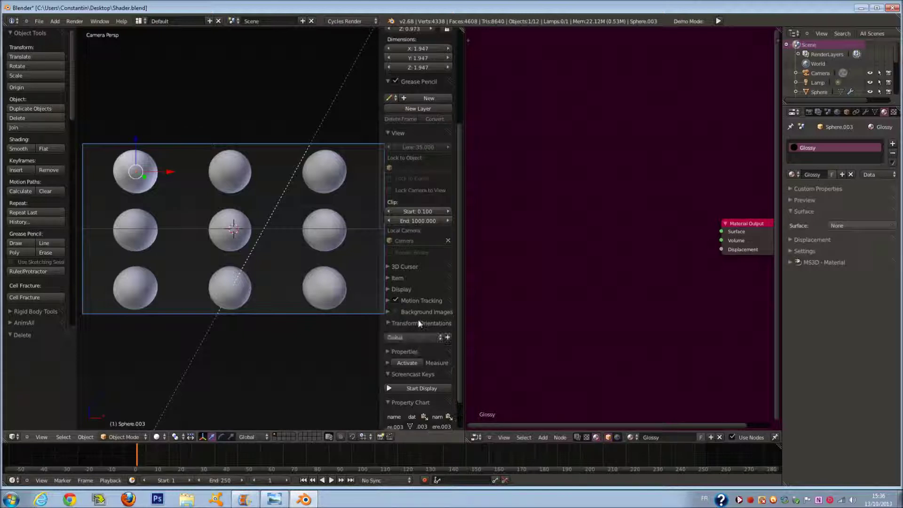
click(416, 334)
click(412, 338)
click(419, 369)
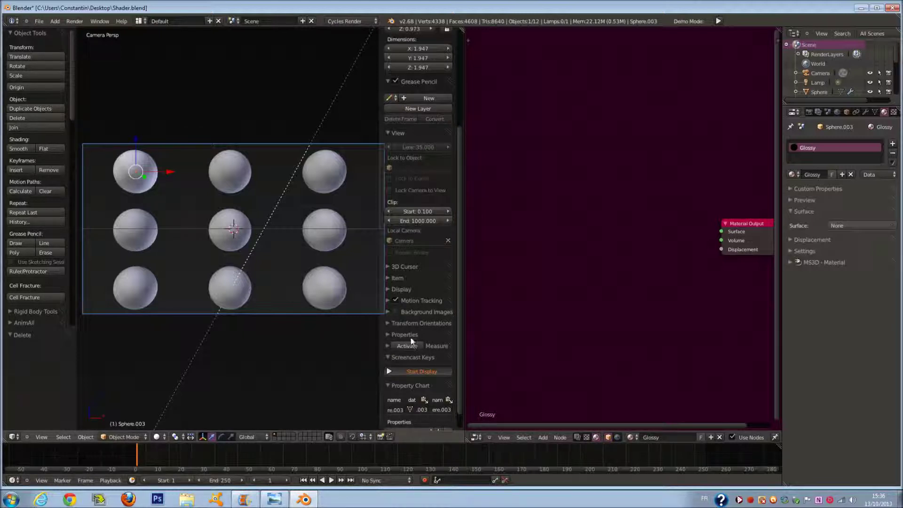
key(n)
key(n)
key(n)
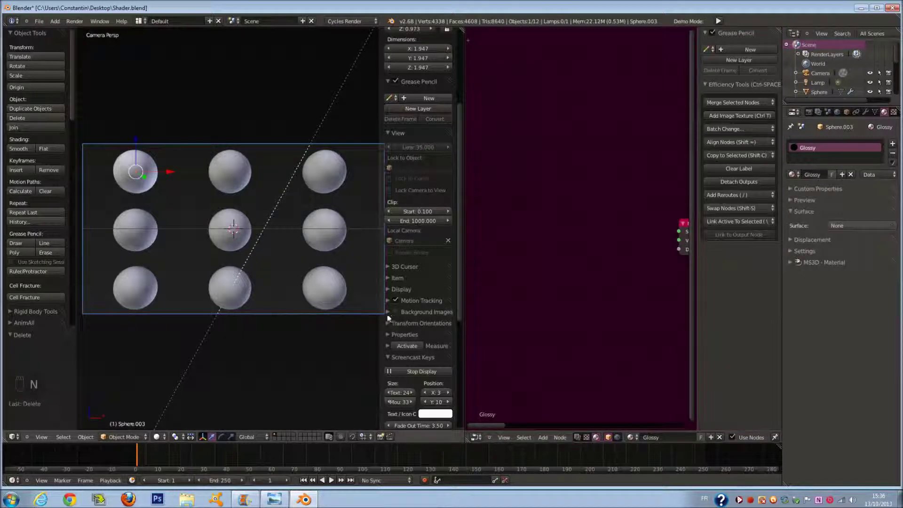
Add a Glossy BSDF node, link it to the Material Output's Surface input, and show the 3D view in Rendered shading
key(shift+a)
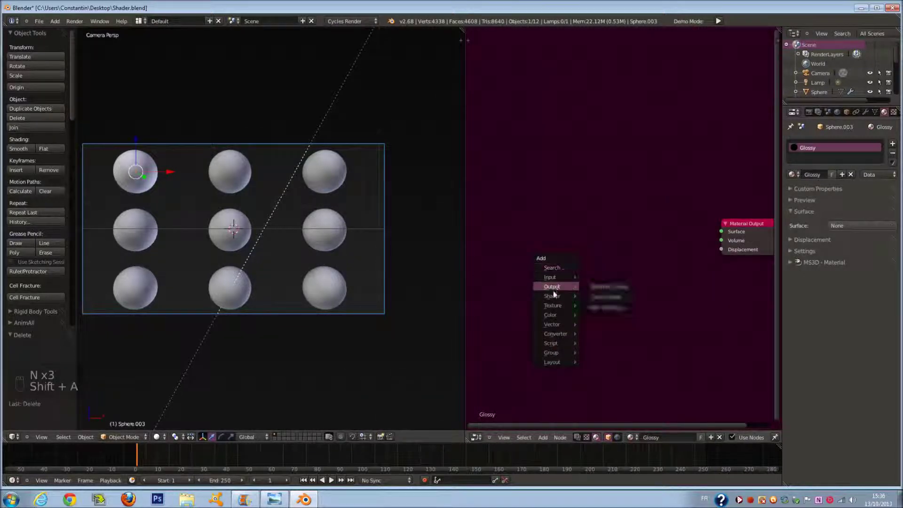
mouse_move(567, 297)
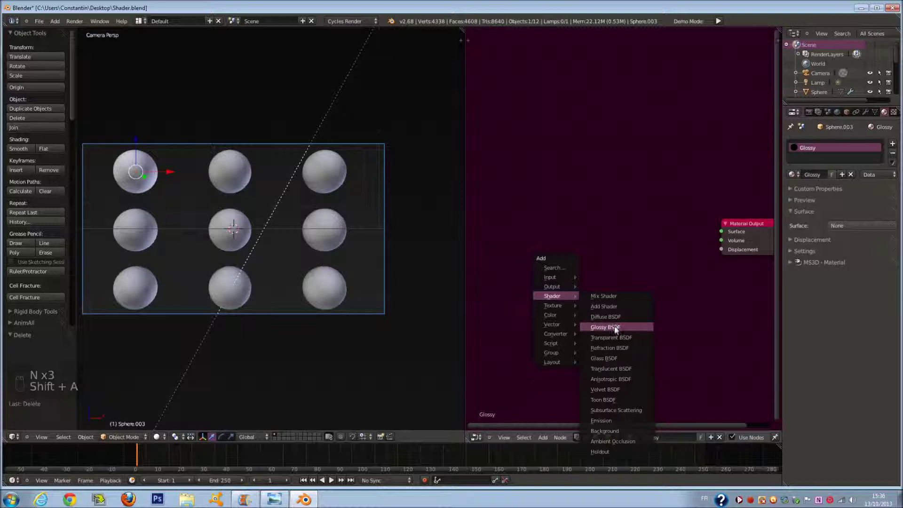
key(shift+a)
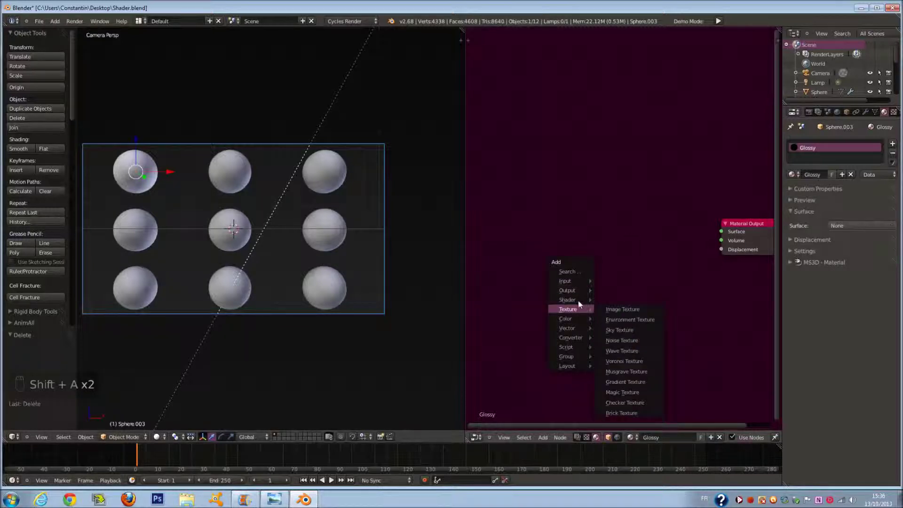
click(633, 331)
click(652, 241)
drag(656, 240, 727, 230)
click(158, 436)
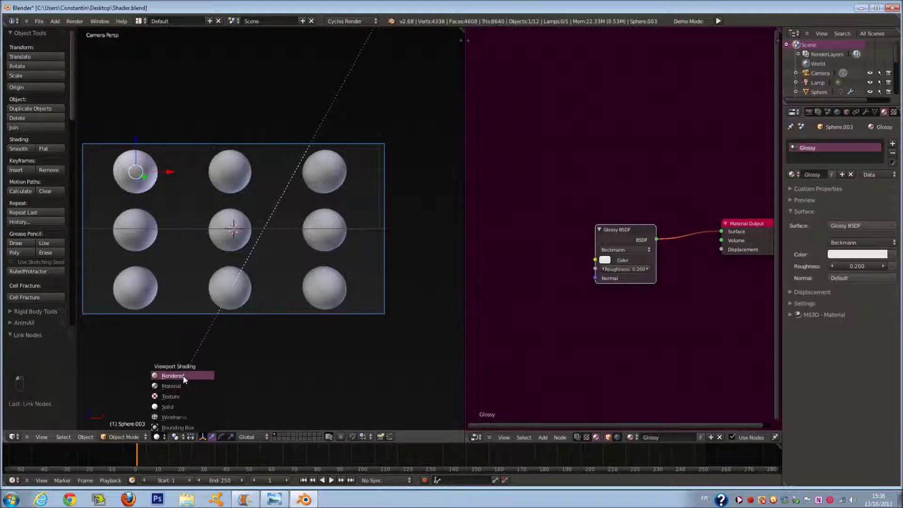
click(183, 375)
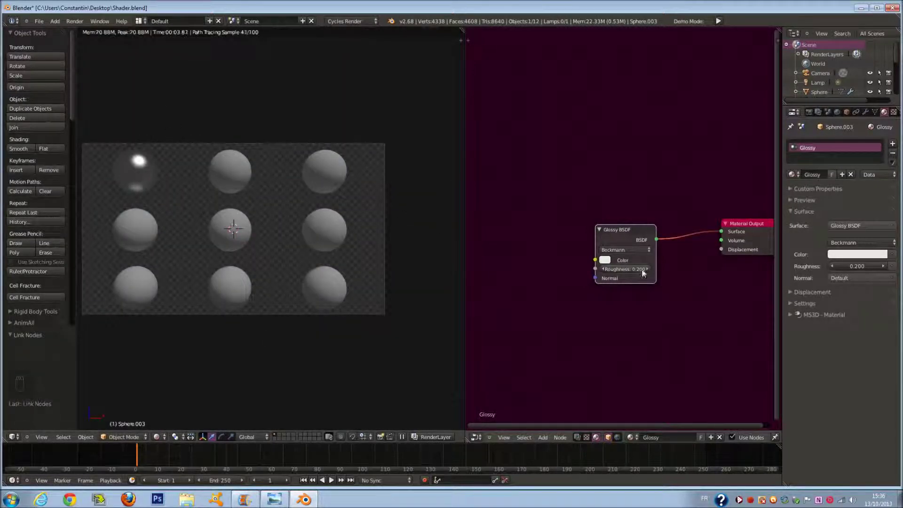
Try the Glossy BSDF at roughness 1.000, reducing it in steps to 0.000
click(628, 268)
text(0.8)
key(Return)
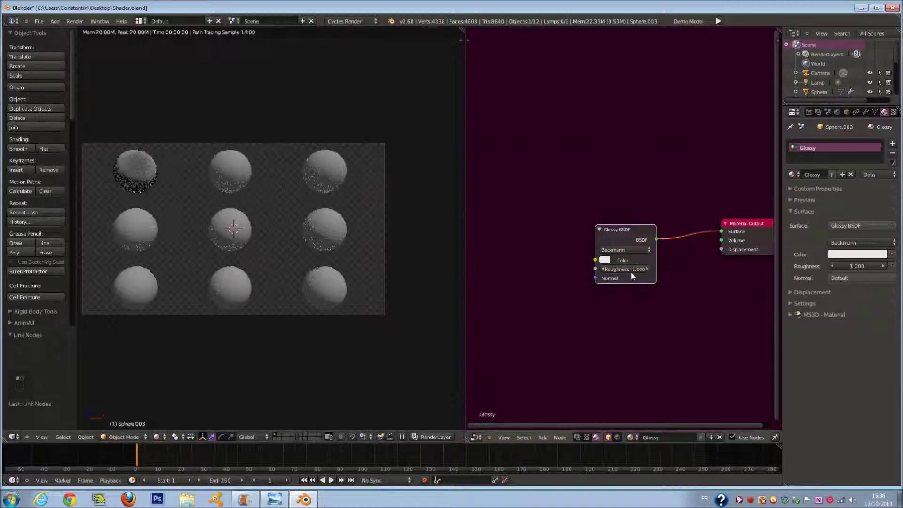
click(604, 268)
click(604, 269)
click(604, 268)
click(604, 269)
click(605, 269)
click(605, 269)
click(604, 269)
click(604, 268)
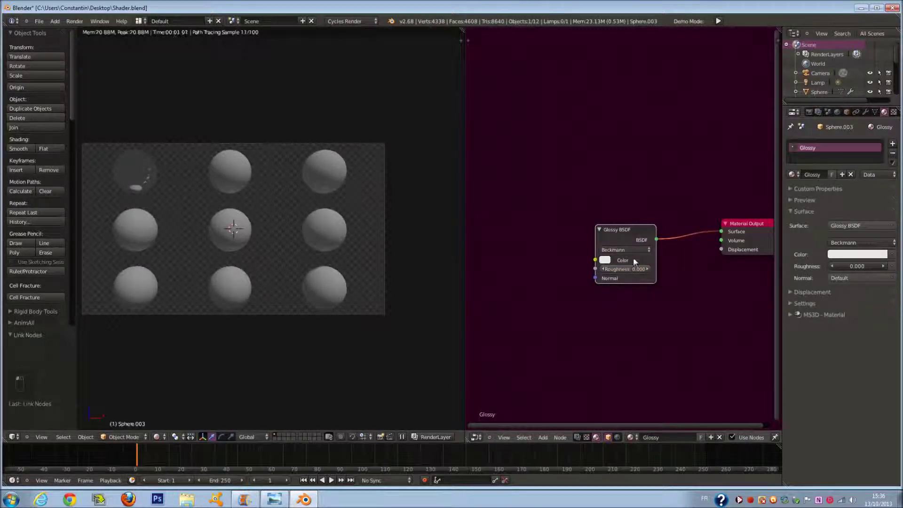
Set the Glossy BSDF's distribution to Sharp and brighten its color to full white
click(630, 250)
click(625, 242)
click(605, 261)
drag(670, 176, 673, 143)
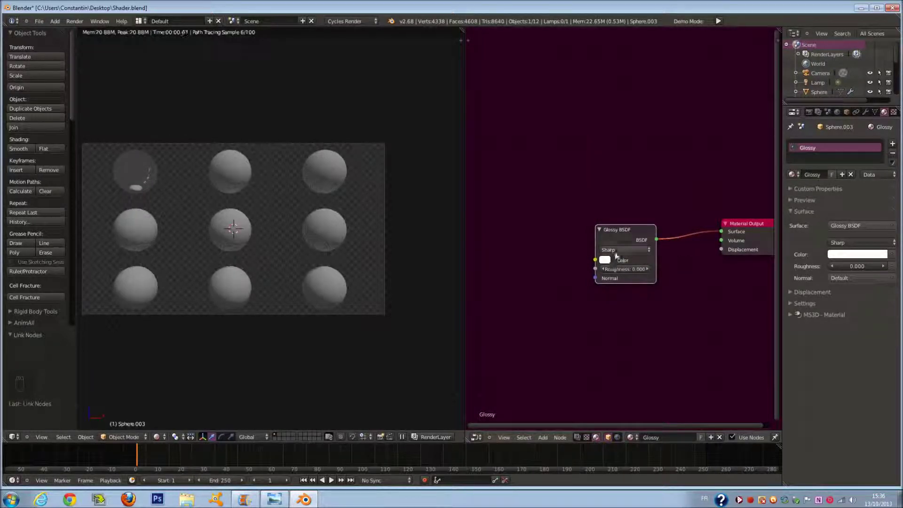
Switch the Glossy BSDF's distribution to GGX and raise its roughness to 0.400
click(617, 250)
click(617, 224)
click(650, 271)
click(650, 271)
click(650, 270)
click(650, 271)
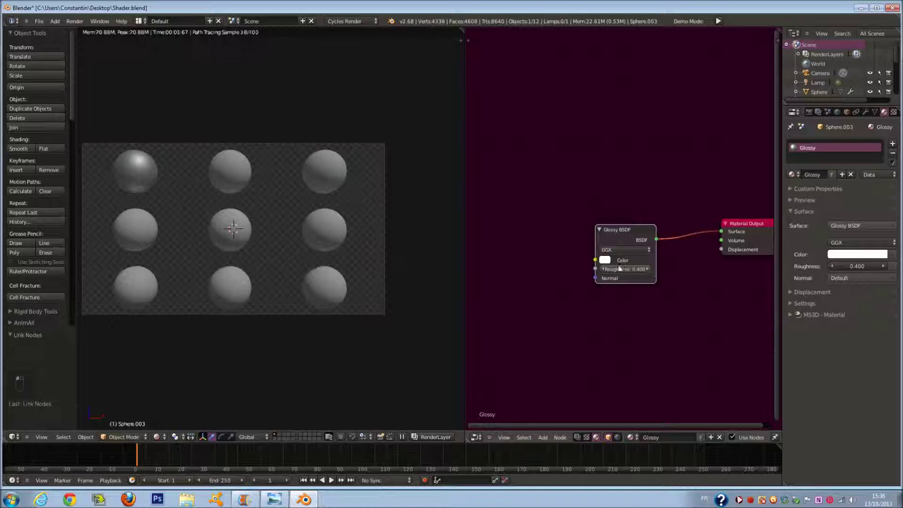
Lower the Glossy BSDF's roughness to 0.300 and compare the Beckmann distribution with GGX
ctrl+scroll(637, 272, down, 1)
click(617, 249)
click(620, 235)
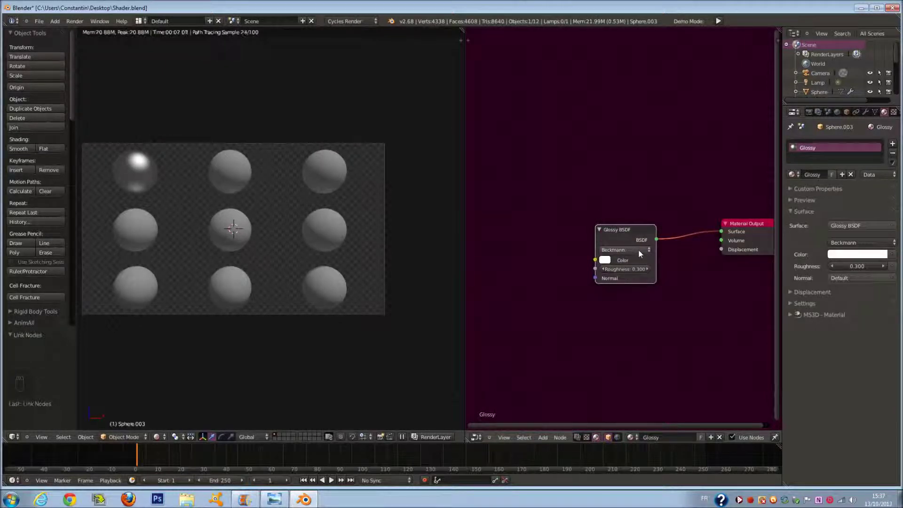
click(639, 249)
click(626, 225)
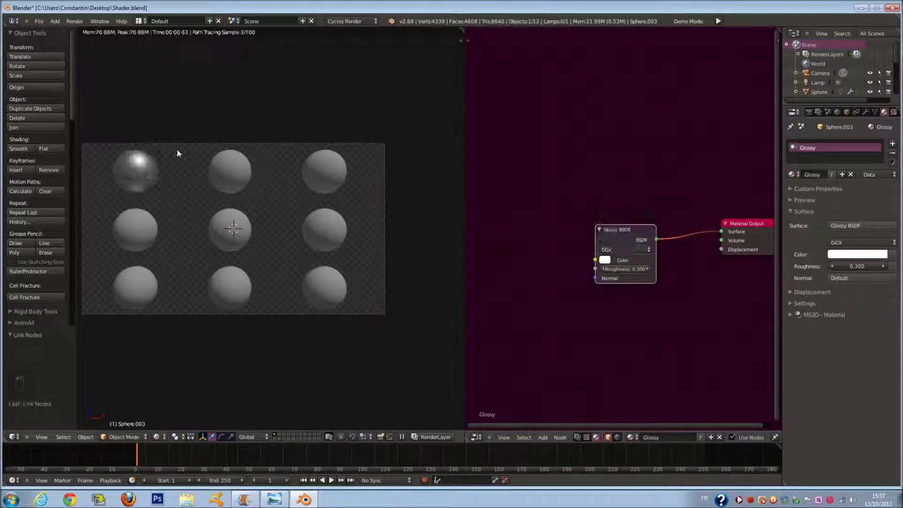
Readjust the Glossy BSDF's roughness to a low value that gives a sharper highlight
click(647, 269)
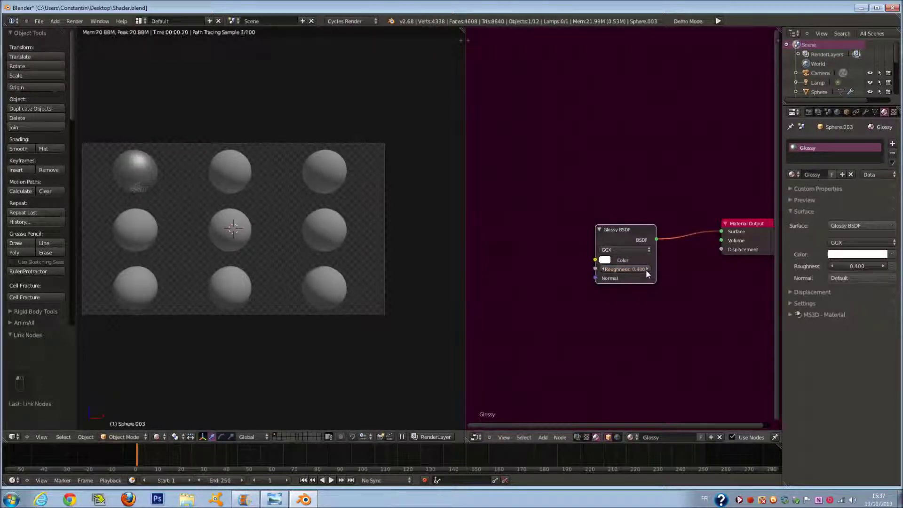
key(BackSpace)
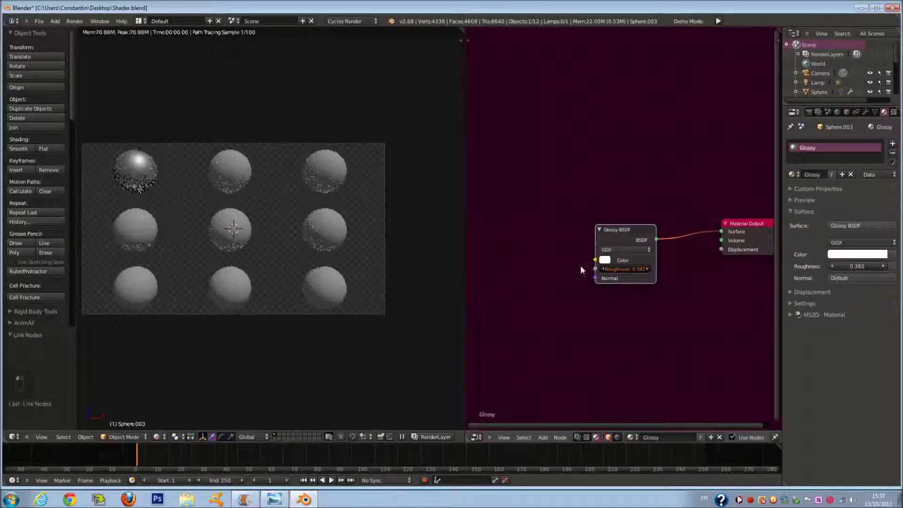
click(647, 269)
Create a new material on the middle sphere of the top row and name it Glass
right_click(245, 177)
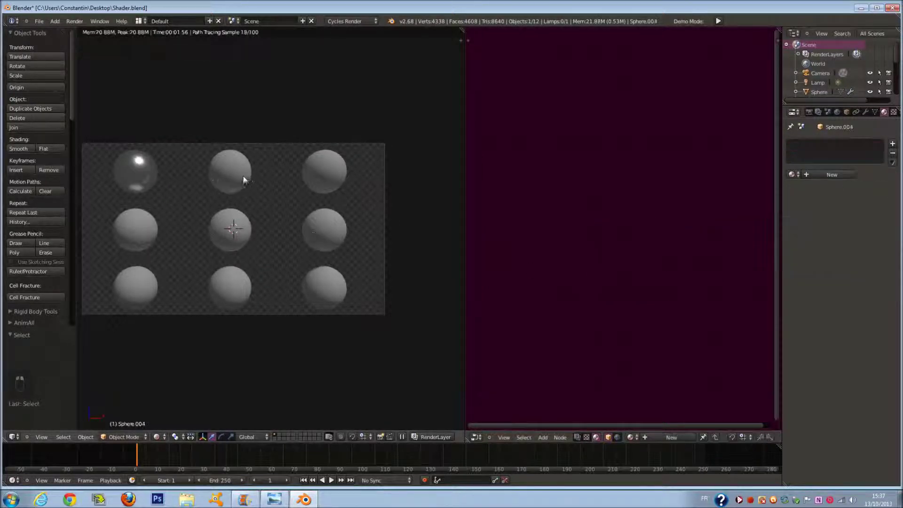
click(832, 176)
text(g)
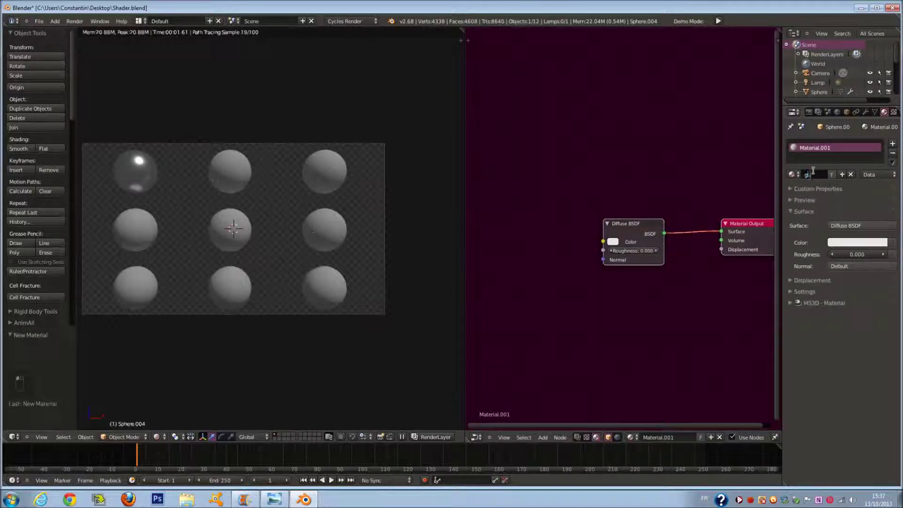
key(BackSpace)
key(BackSpace)
text(Glass)
key(Return)
Replace the Glass material's Diffuse BSDF with a Glass BSDF linked to the Material Output's Surface input
middle_drag(619, 230, 648, 225)
key(x)
key(shift+a)
mouse_move(603, 242)
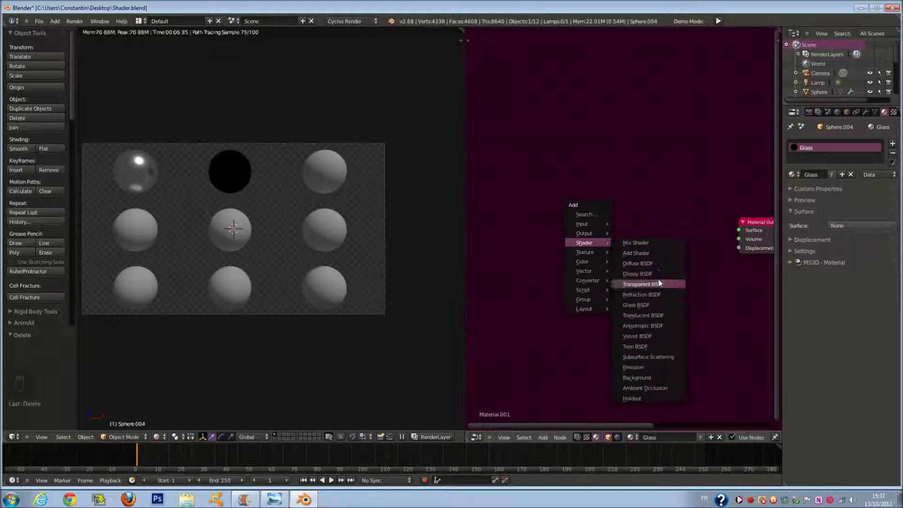
click(660, 304)
click(665, 239)
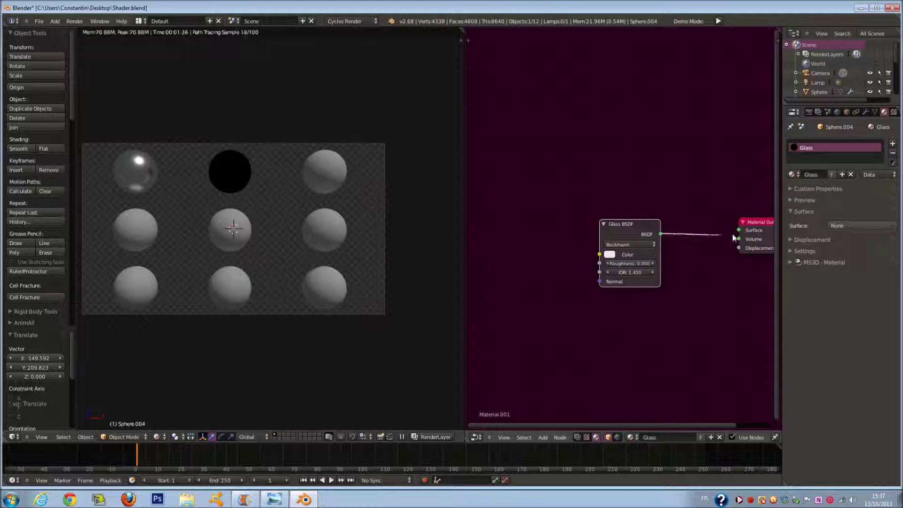
drag(716, 236, 739, 230)
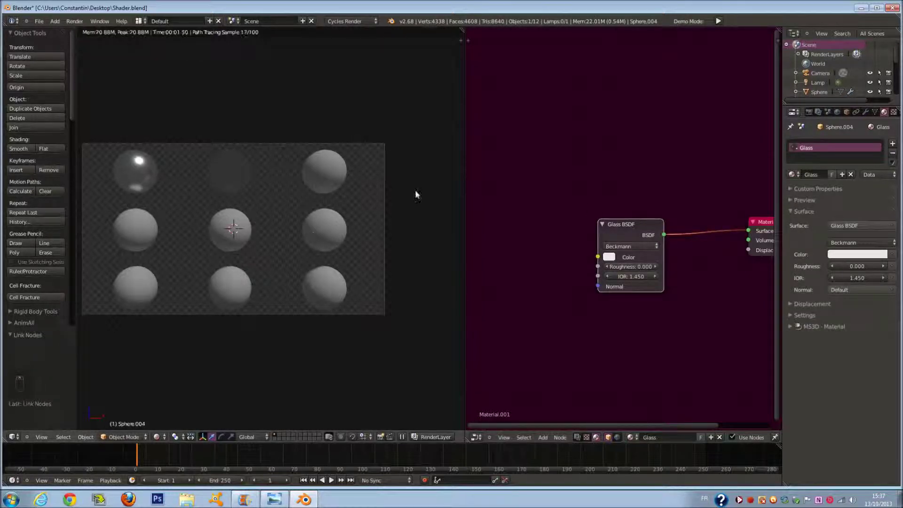
Try an IOR of 1.000 on the Glass BSDF and inspect the glass sphere from several angles
scroll(641, 214, up, 3)
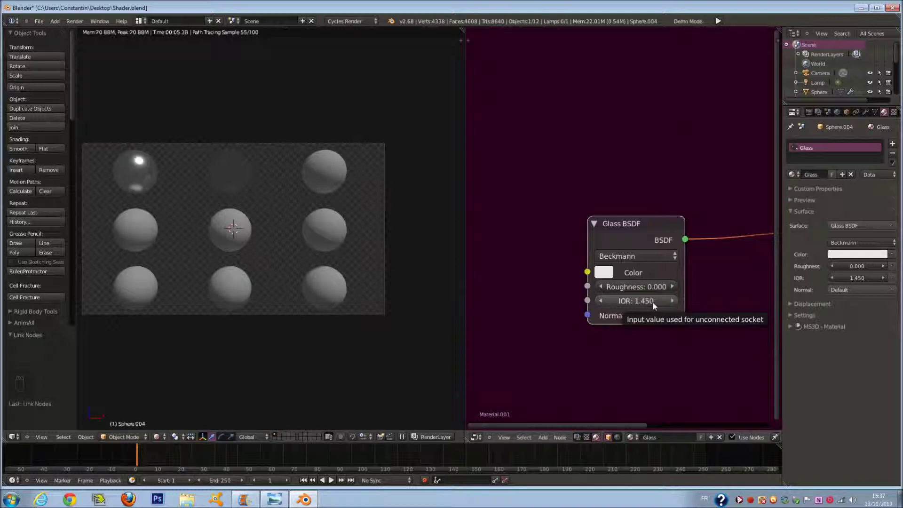
drag(653, 301, 532, 299)
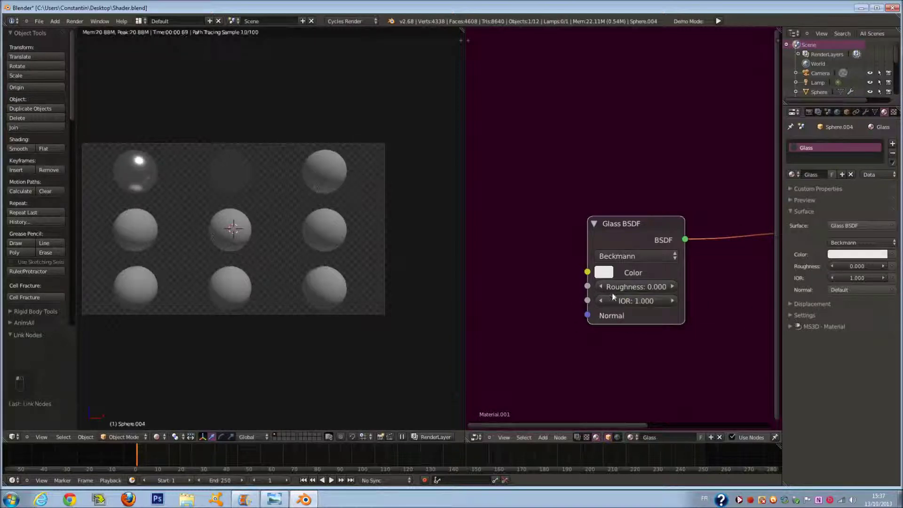
middle_drag(339, 175, 258, 223)
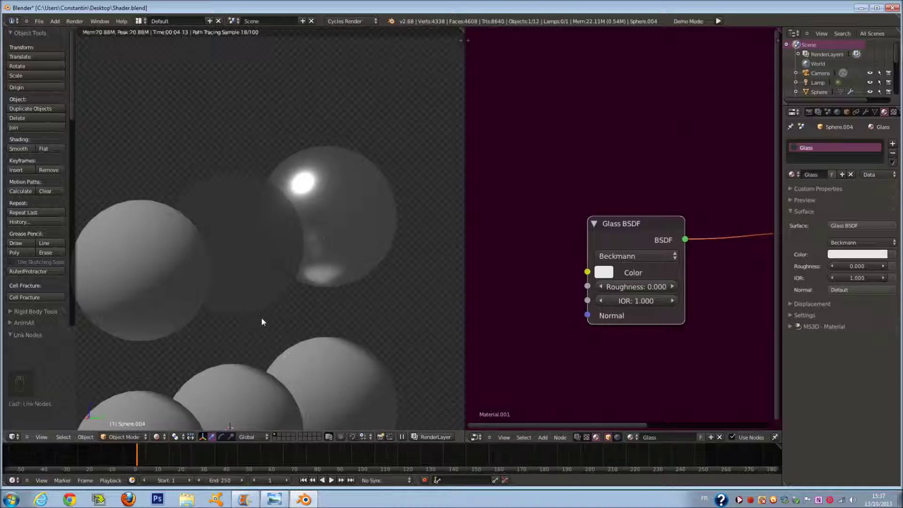
middle_drag(262, 321, 300, 330)
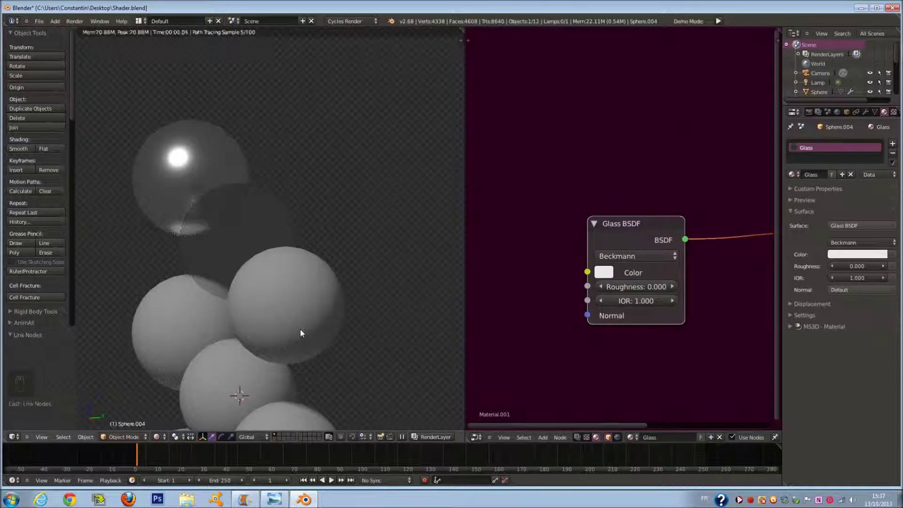
middle_drag(302, 333, 300, 326)
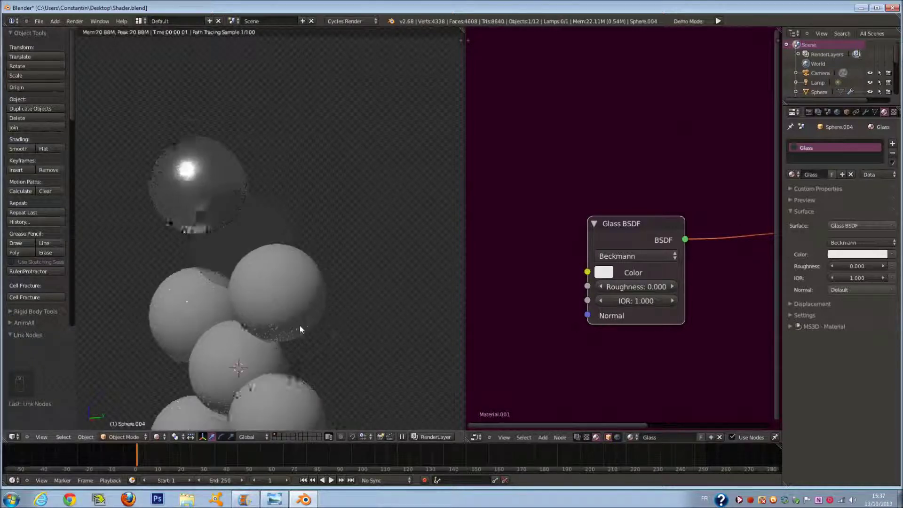
Try an IOR of 1.400 on the Glass BSDF and check the refraction against the neighbouring spheres
click(671, 302)
click(671, 302)
click(671, 302)
click(670, 302)
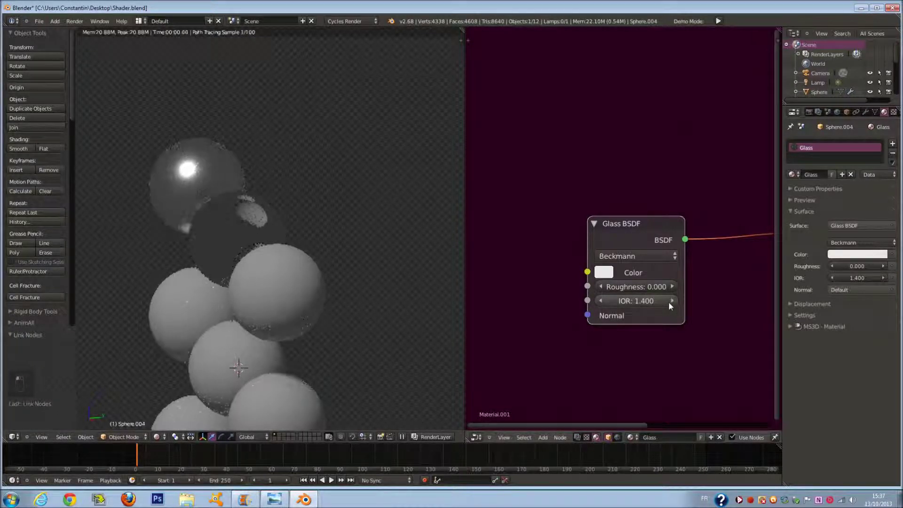
middle_drag(355, 303, 349, 292)
Reduce the Glass BSDF's IOR to 1.100
click(599, 301)
click(598, 301)
click(599, 301)
click(599, 301)
middle_drag(482, 300, 475, 302)
click(645, 309)
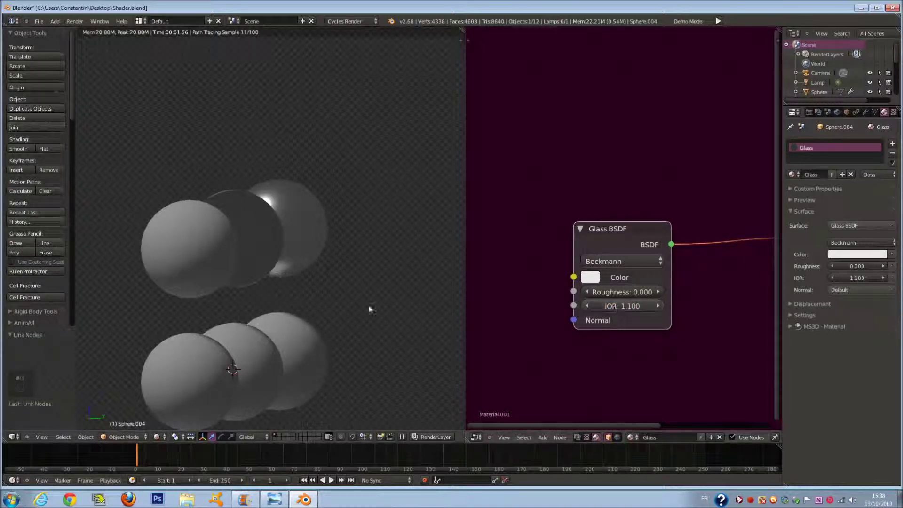
Create a new material on the right sphere of the top row and name it transparent
key(KP_0)
right_click(378, 145)
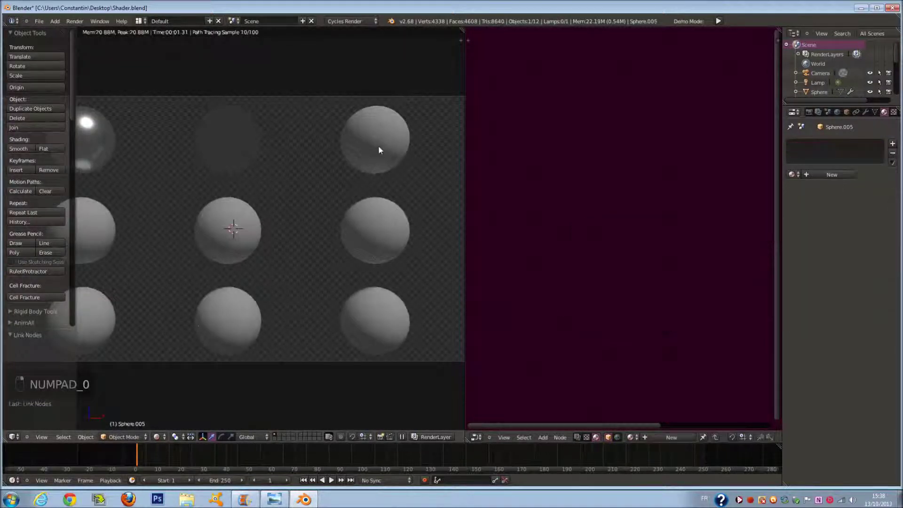
click(834, 175)
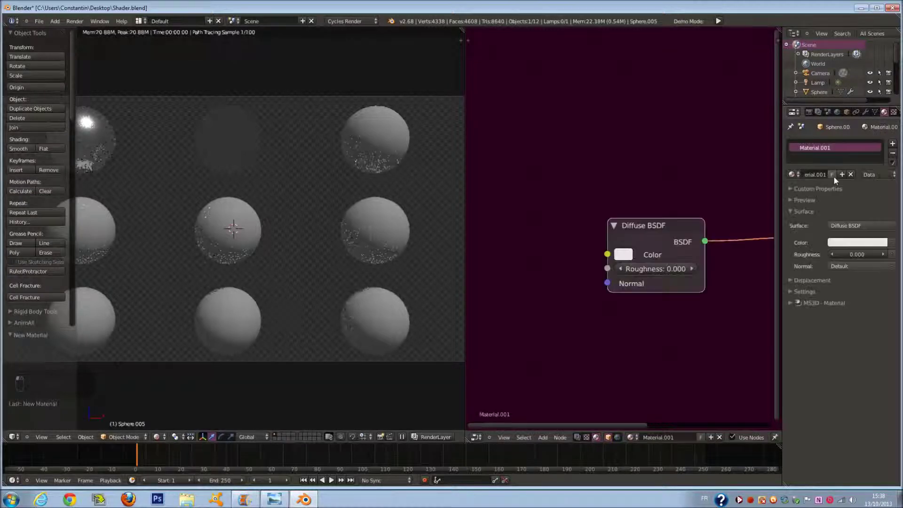
scroll(657, 229, down, 1)
click(817, 174)
key(BackSpace)
text(transparent)
key(Return)
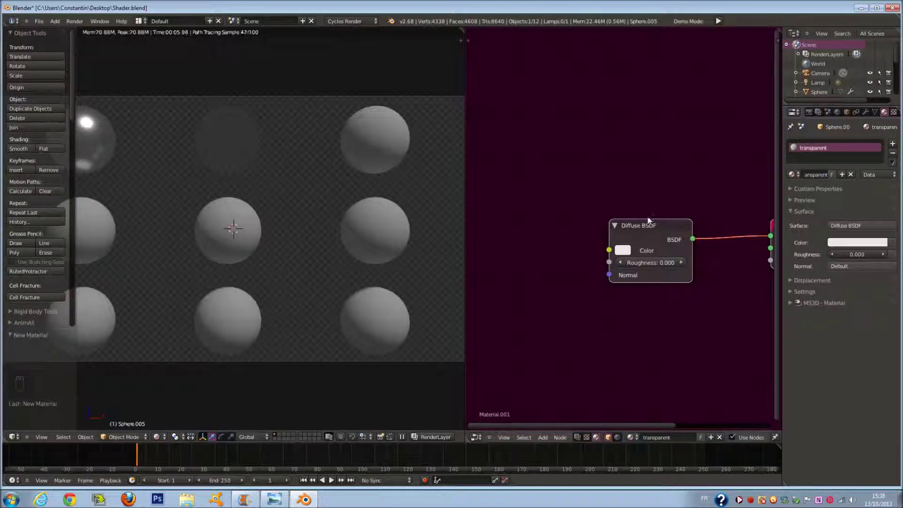
Replace the transparent material's Diffuse BSDF with a Transparent BSDF linked to the Material Output's Surface input
key(x)
key(shift+a)
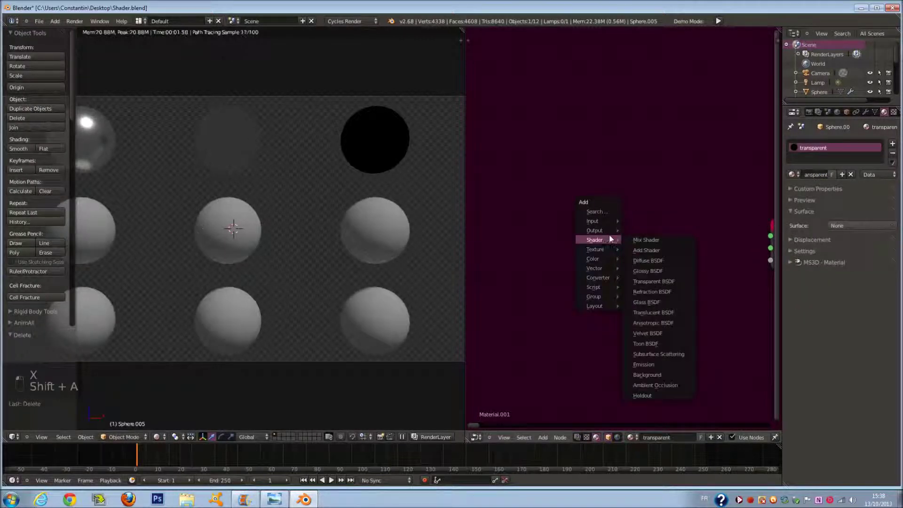
click(654, 281)
click(674, 267)
drag(670, 262, 770, 237)
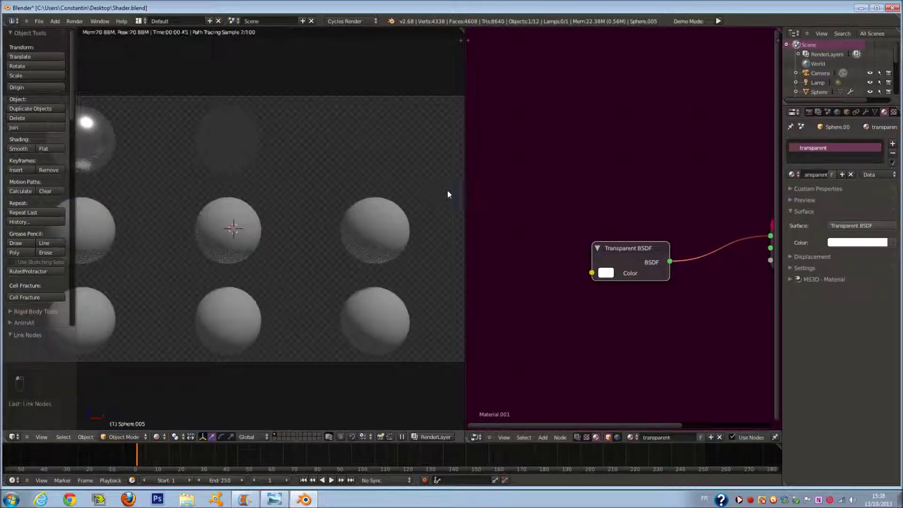
Try darker grey values for the Transparent BSDF's color and bring it back to white, RGB 1.000
scroll(364, 171, down, 1)
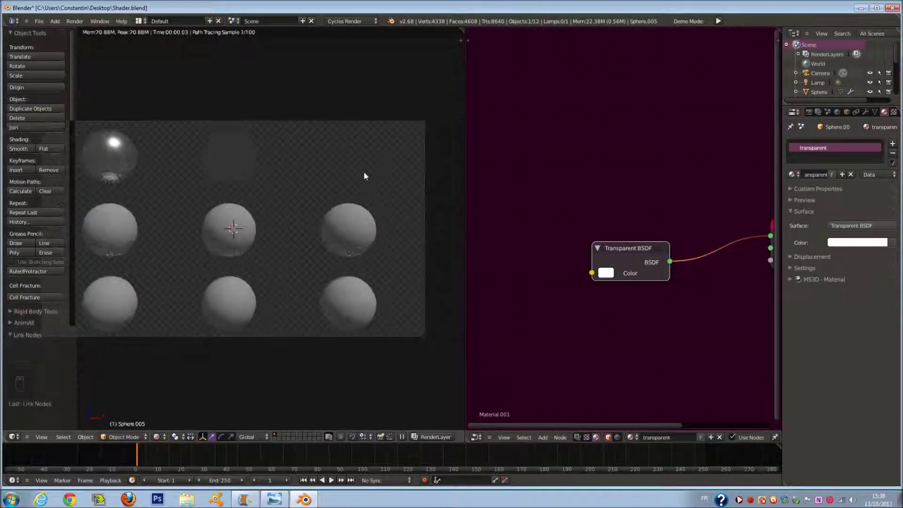
click(607, 272)
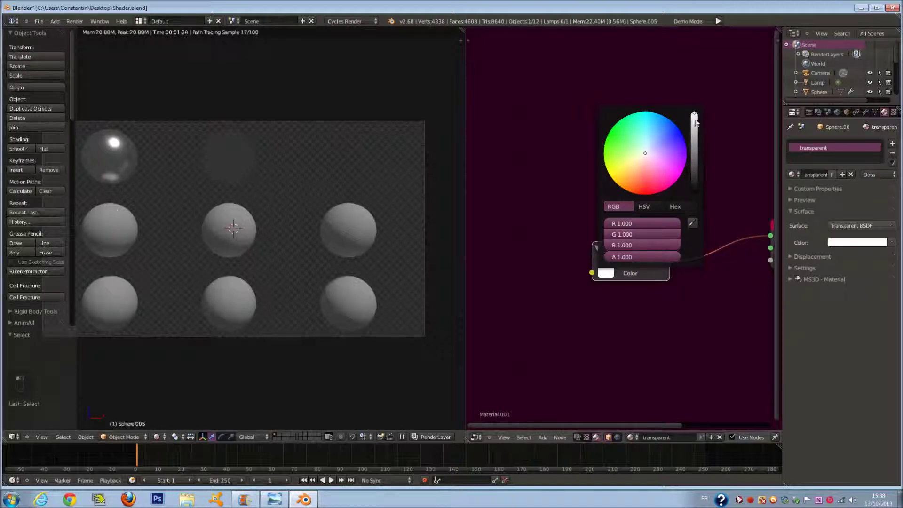
mouse_move(697, 122)
mouse_down()
mouse_move(696, 188)
mouse_move(707, 106)
mouse_move(707, 115)
mouse_up()
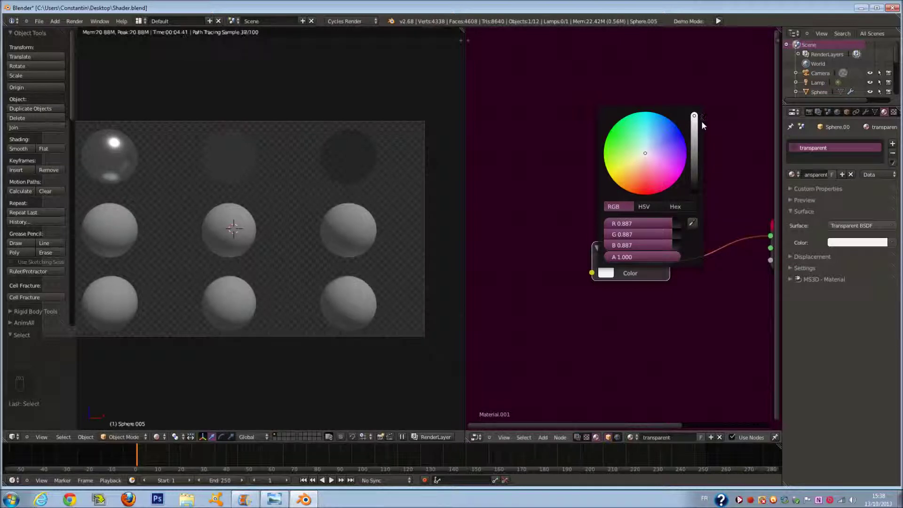
click(695, 120)
drag(695, 120, 700, 155)
drag(705, 212, 711, 109)
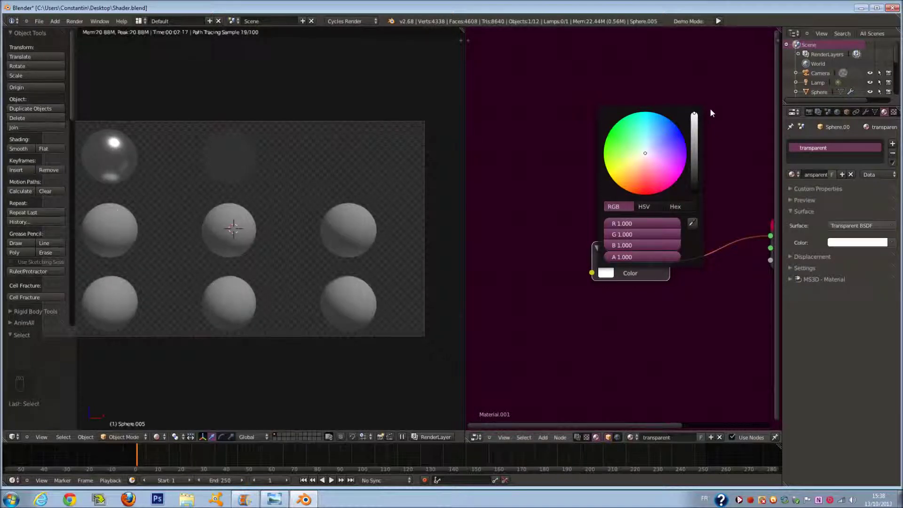
drag(710, 108, 711, 123)
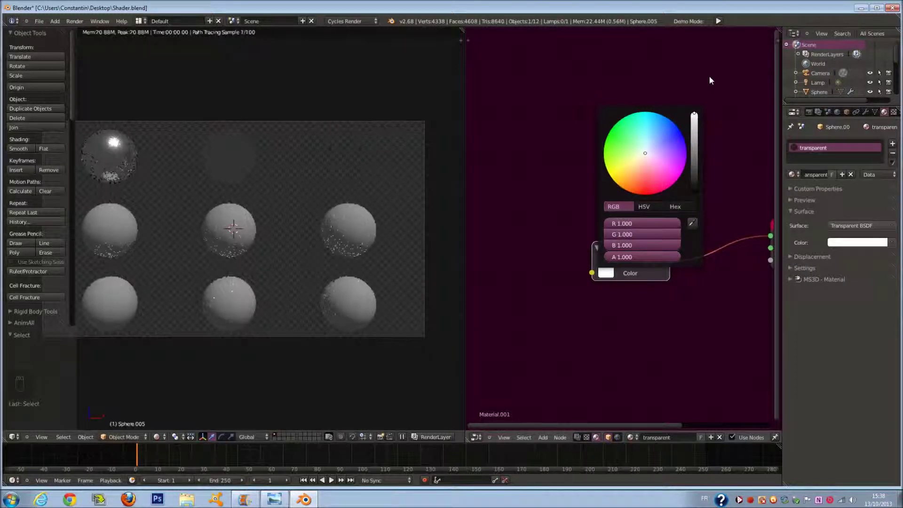
Set the Glass BSDF's color to white, RGB 1.000, on the middle sphere of the top row
right_click(222, 152)
click(593, 272)
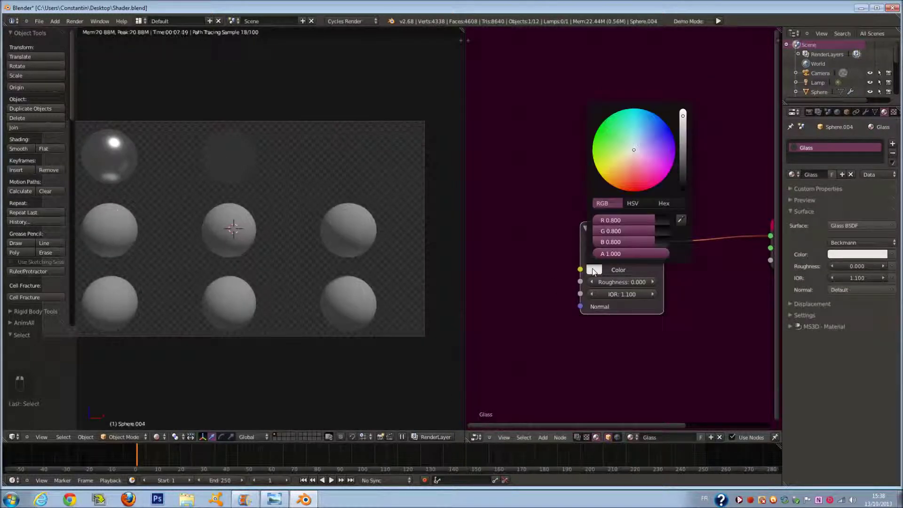
drag(683, 113, 687, 138)
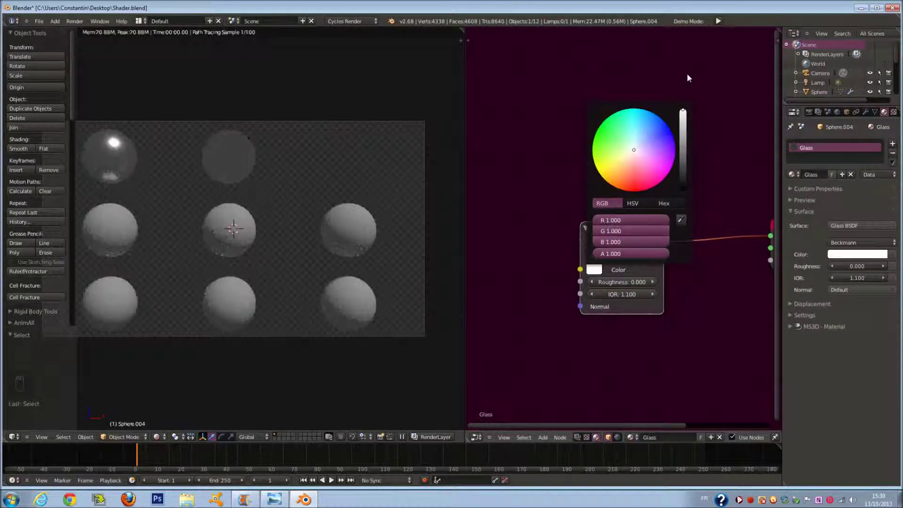
Change the Glossy BSDF's color to a golden yellow on the left sphere of the top row
right_click(135, 153)
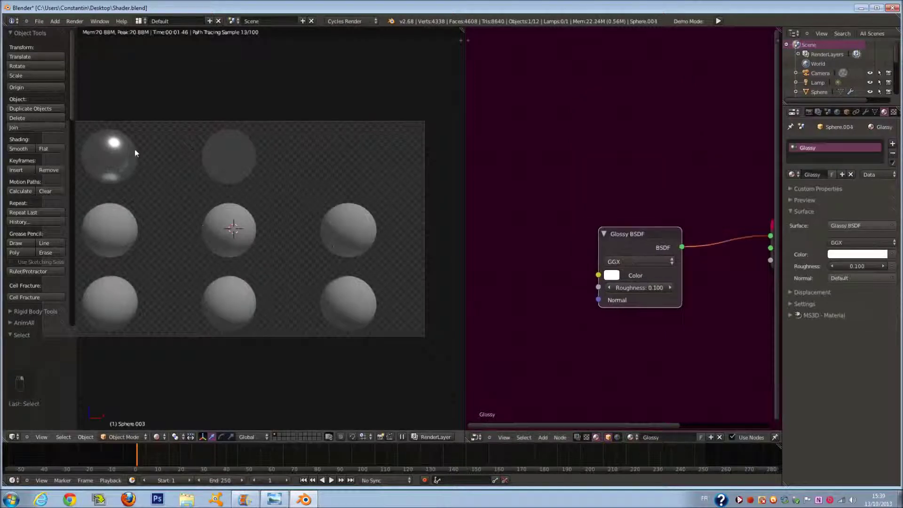
click(611, 275)
click(651, 182)
drag(651, 183, 617, 194)
Change the transparent material's Transparent BSDF color to bright blue and move its node farther from the Material Output
right_click(351, 178)
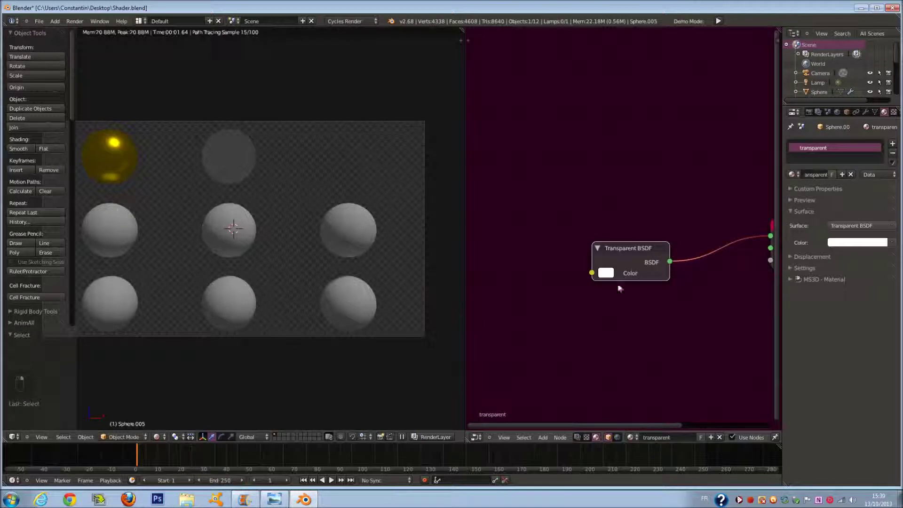
click(601, 272)
click(694, 117)
drag(669, 131, 671, 105)
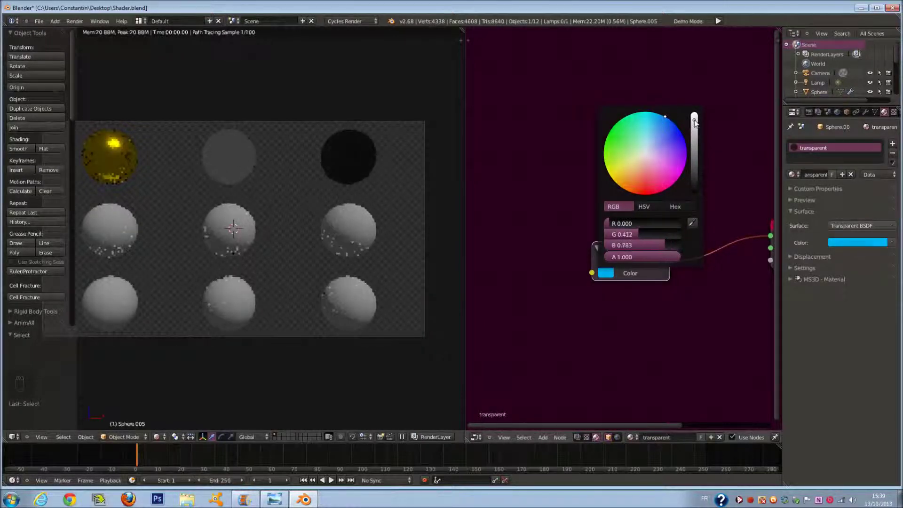
scroll(579, 188, down, 1)
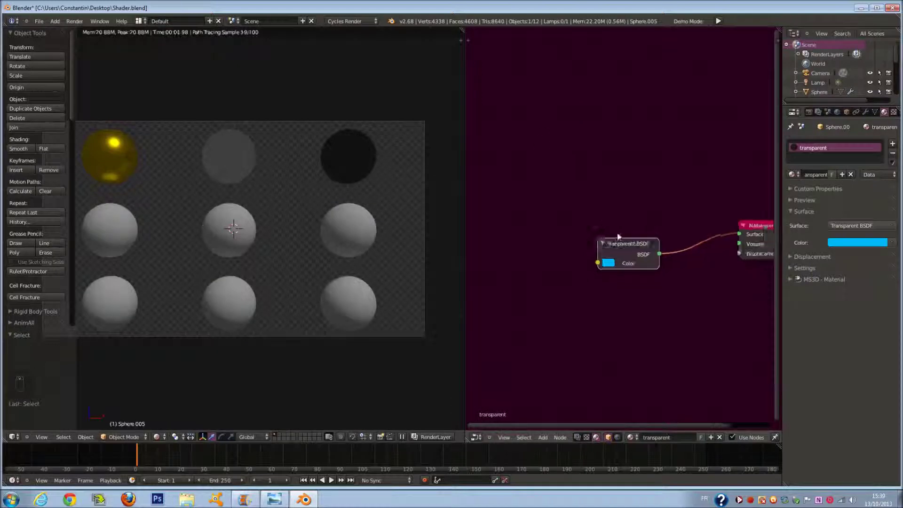
drag(624, 244, 606, 220)
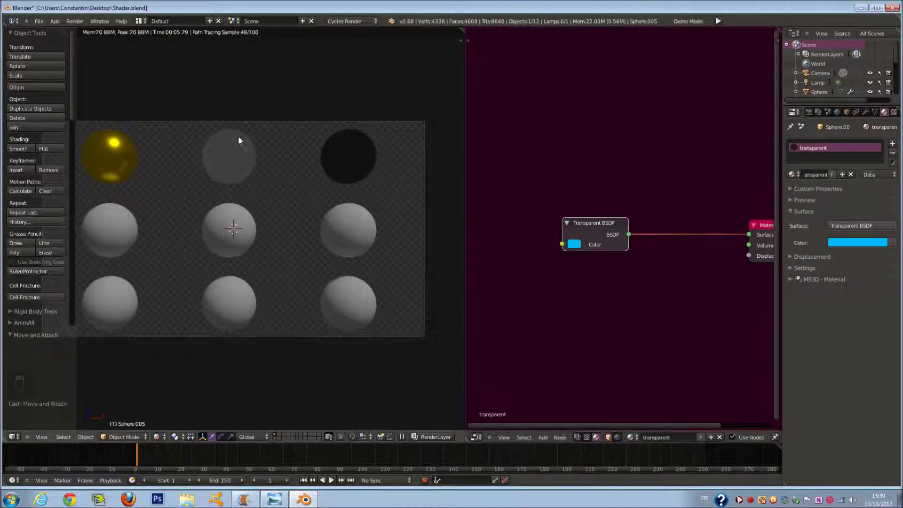
Move the top middle sphere's Glass BSDF node away from the Material Output to make room for another node
right_click(241, 140)
scroll(579, 234, down, 2)
drag(627, 230, 567, 225)
scroll(609, 265, up, 2)
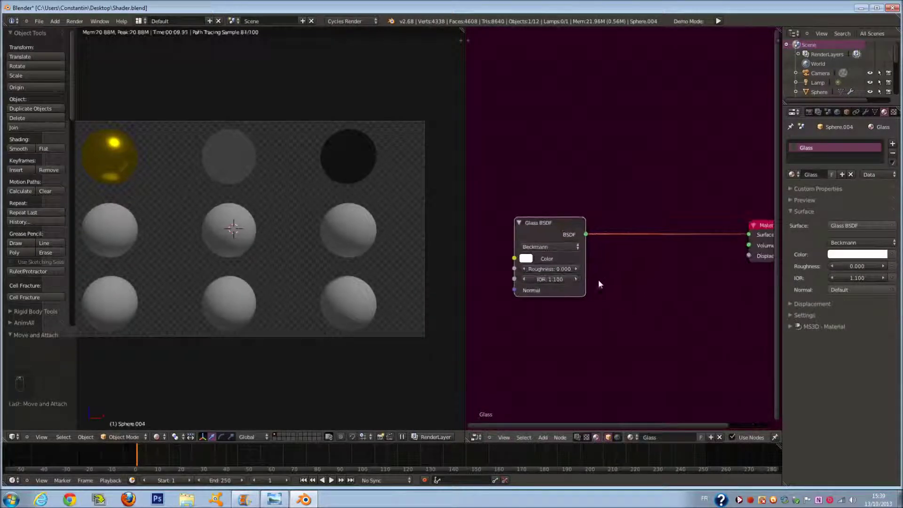
key(shift+a)
mouse_move(594, 293)
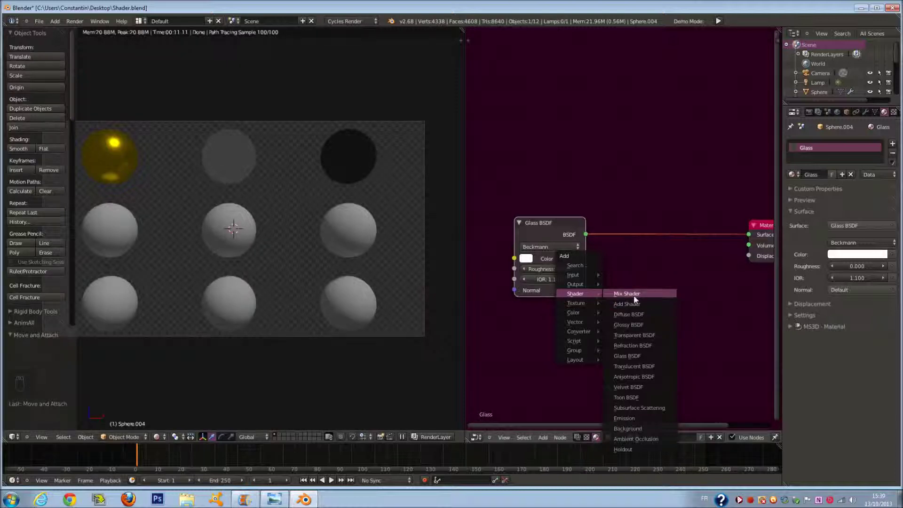
click(634, 295)
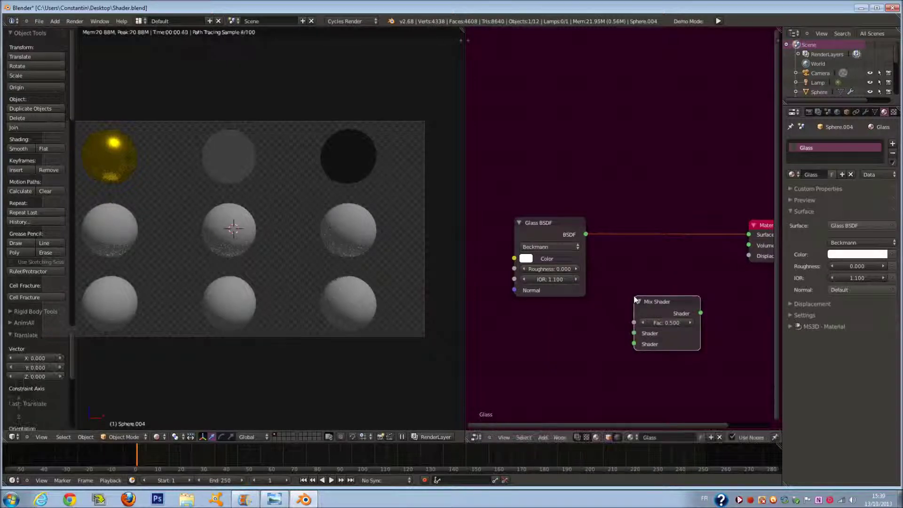
click(659, 318)
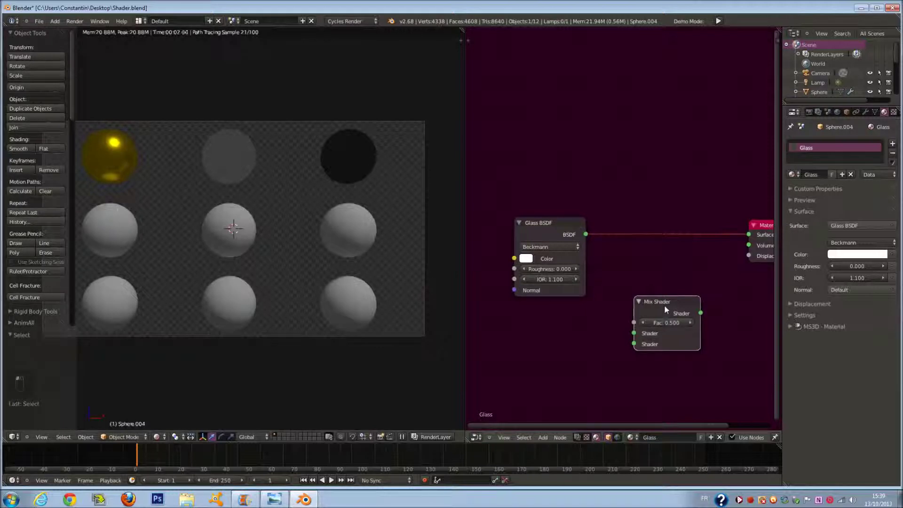
key(x)
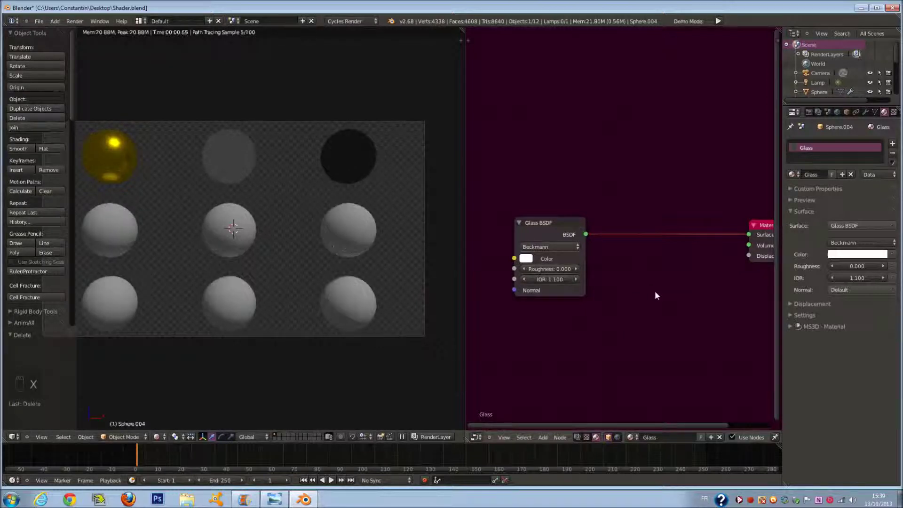
Insert an Add Shader node into the link between the Glass BSDF and the Material Output
key(shift+a)
mouse_move(643, 288)
key(shift+a)
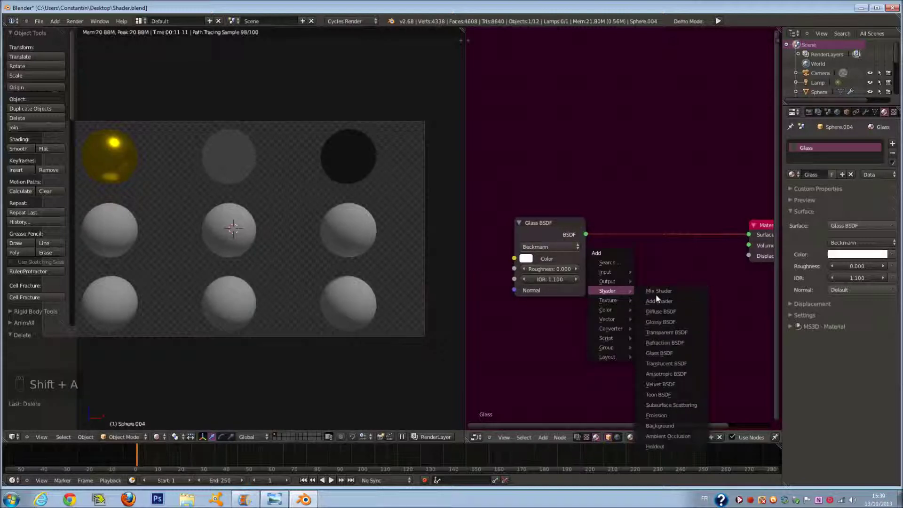
click(662, 302)
click(637, 230)
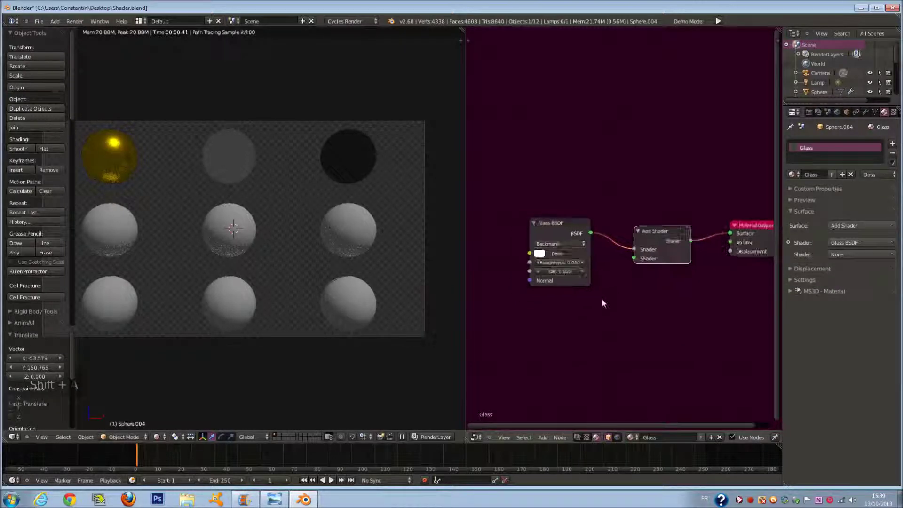
Add a Transparent BSDF below the Glass BSDF and link it to the Add Shader's second Shader input
key(shift+a)
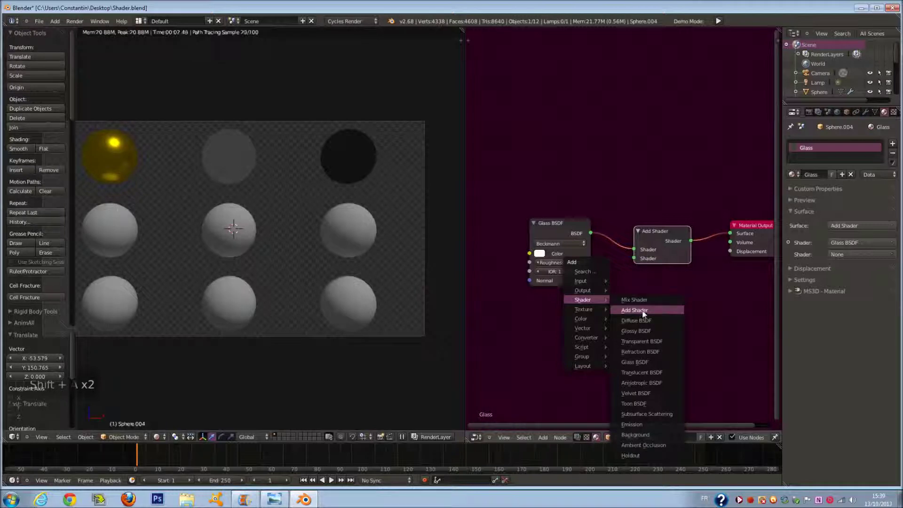
click(663, 342)
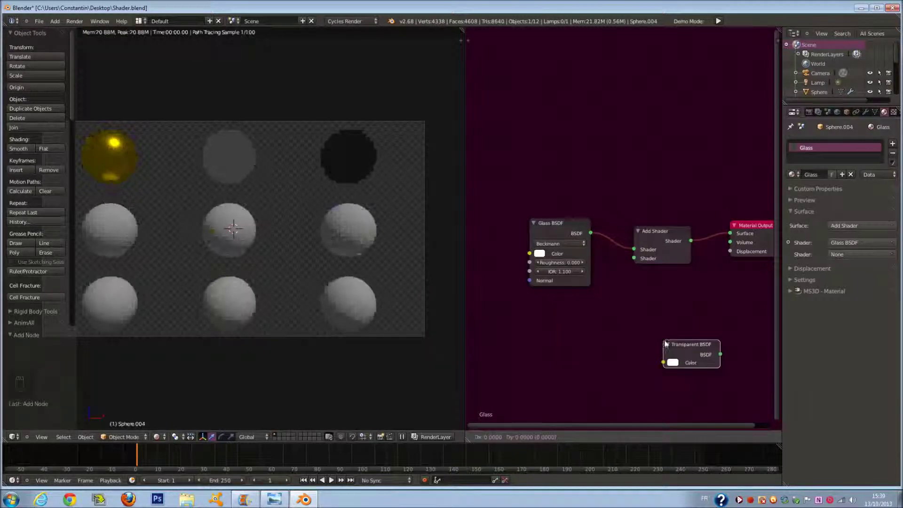
click(587, 324)
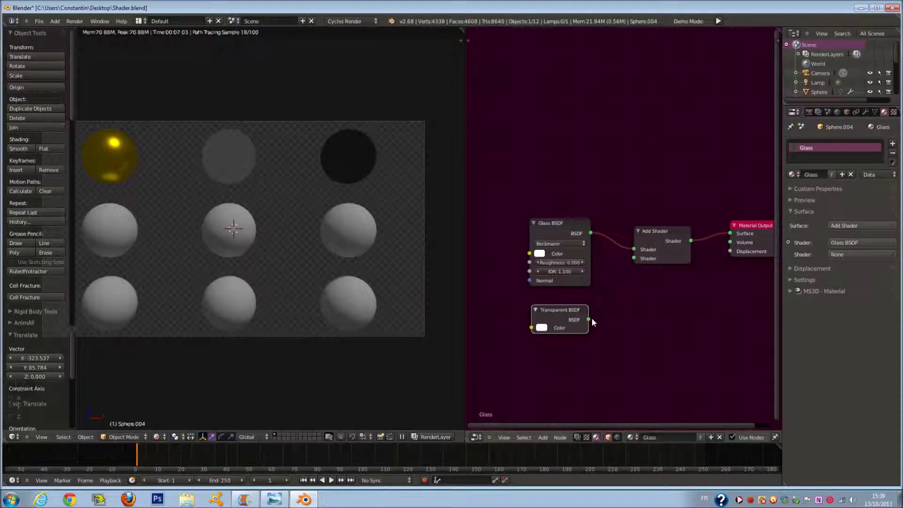
drag(622, 268, 634, 259)
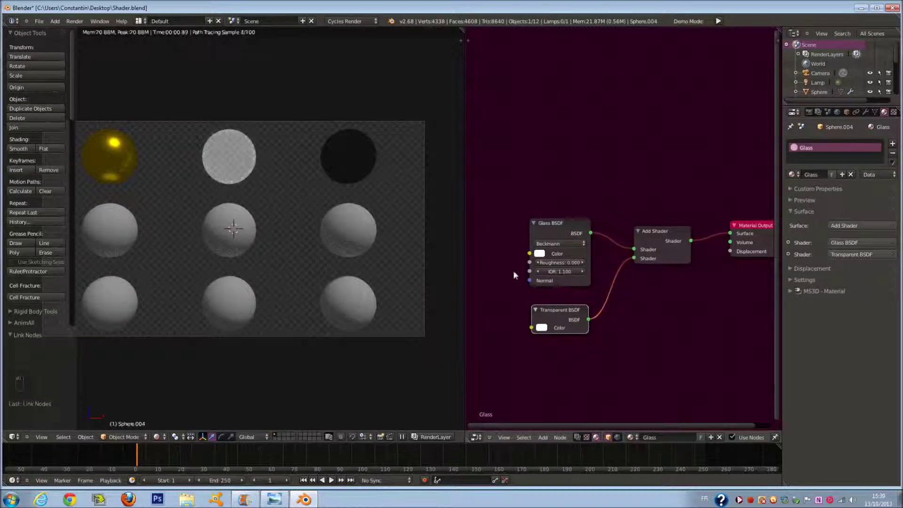
Examine from the side how the glass and transparent spheres show the spheres behind them, and return to the camera view with nothing selected
click(542, 328)
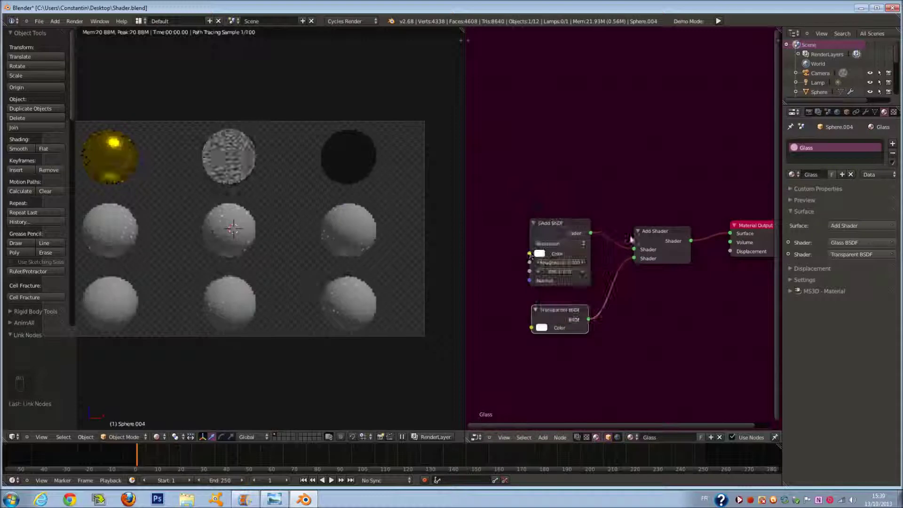
scroll(630, 239, up, 2)
middle_drag(312, 181, 222, 188)
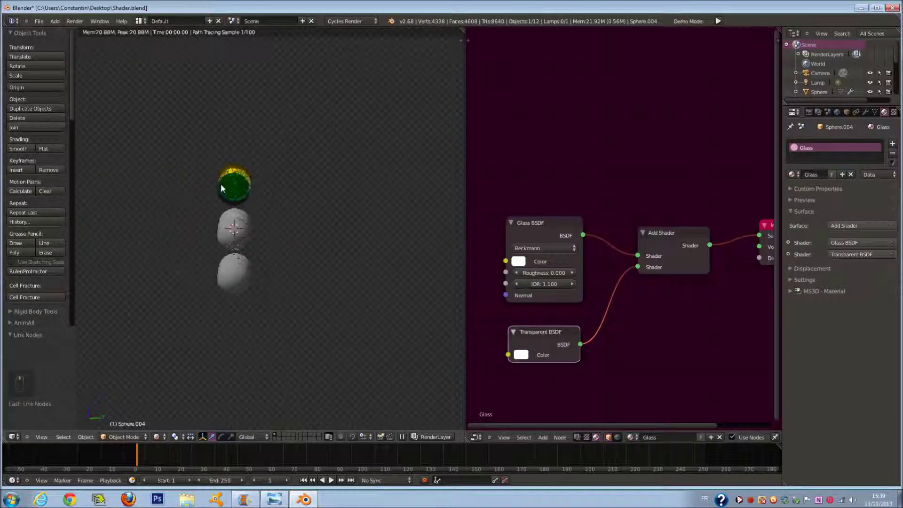
scroll(254, 178, up, 2)
mouse_move(286, 172)
middle_down()
mouse_move(306, 173)
mouse_move(285, 176)
middle_up()
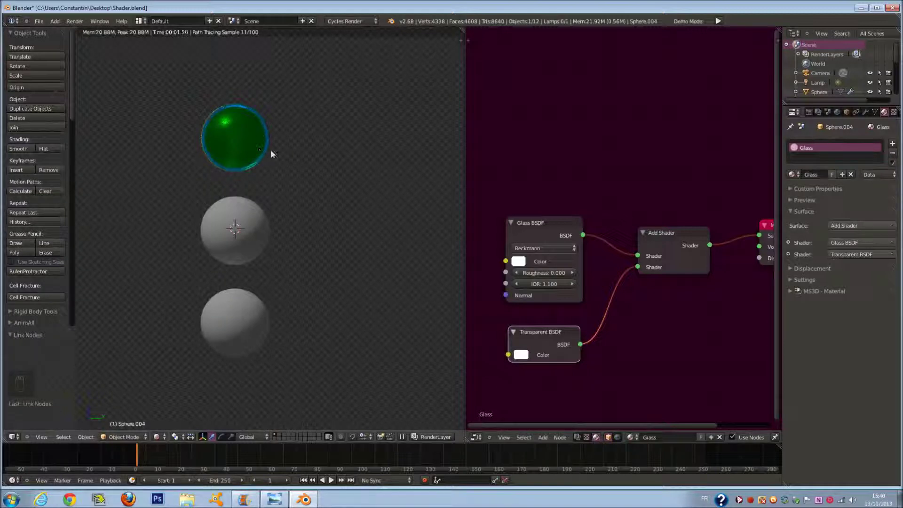
mouse_move(288, 185)
middle_down()
mouse_move(309, 195)
mouse_move(266, 172)
mouse_move(292, 200)
mouse_move(270, 203)
mouse_move(286, 186)
mouse_move(371, 230)
mouse_move(363, 213)
mouse_move(408, 229)
mouse_move(360, 214)
mouse_move(357, 222)
mouse_move(382, 231)
mouse_move(278, 174)
middle_up()
right_click(287, 185)
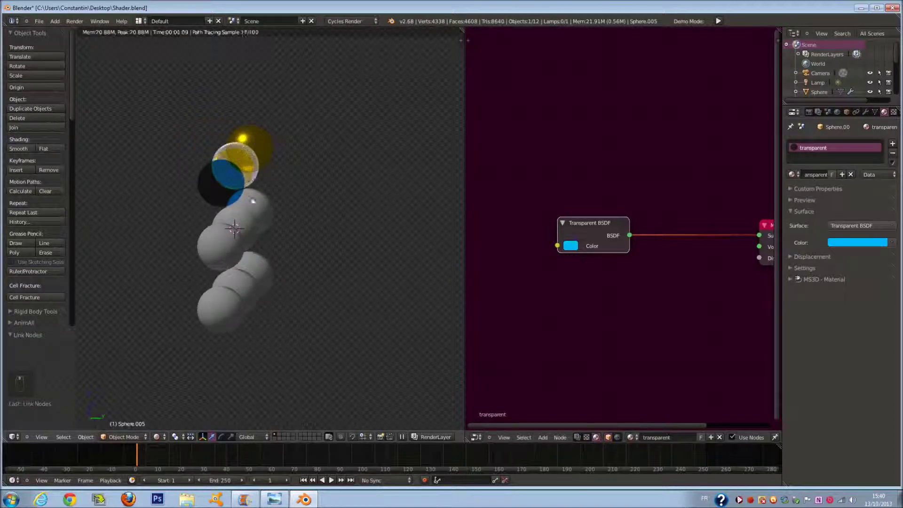
key(KP_0)
key(a)
key(a)
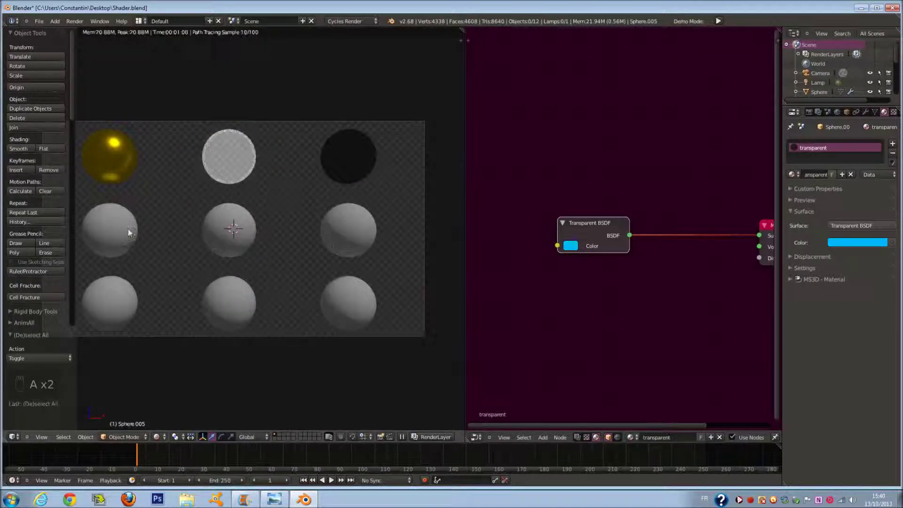
Create a new material on the left sphere of the middle row and name it translucide
right_click(122, 216)
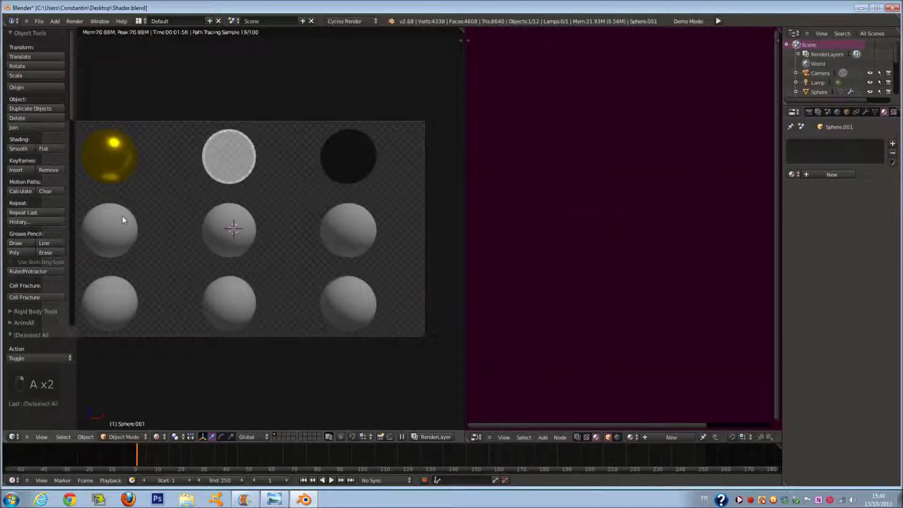
click(833, 175)
double_click(811, 175)
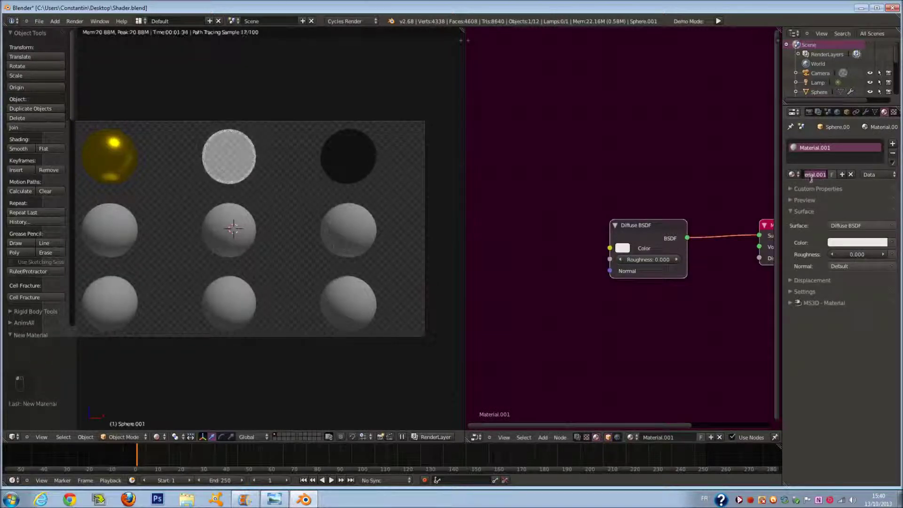
text(transluc)
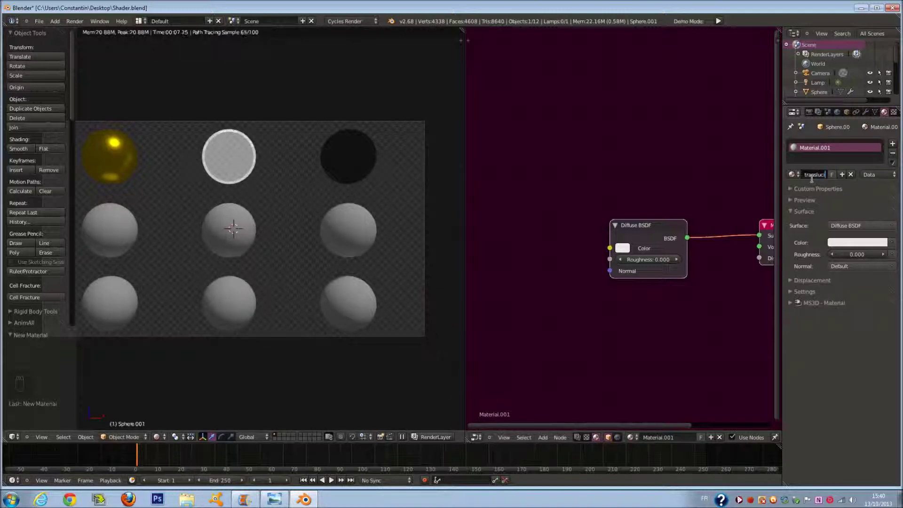
key(Return)
Replace the translucide material's Diffuse BSDF with a Translucent BSDF linked to the Material Output's Surface input
key(x)
key(shift+a)
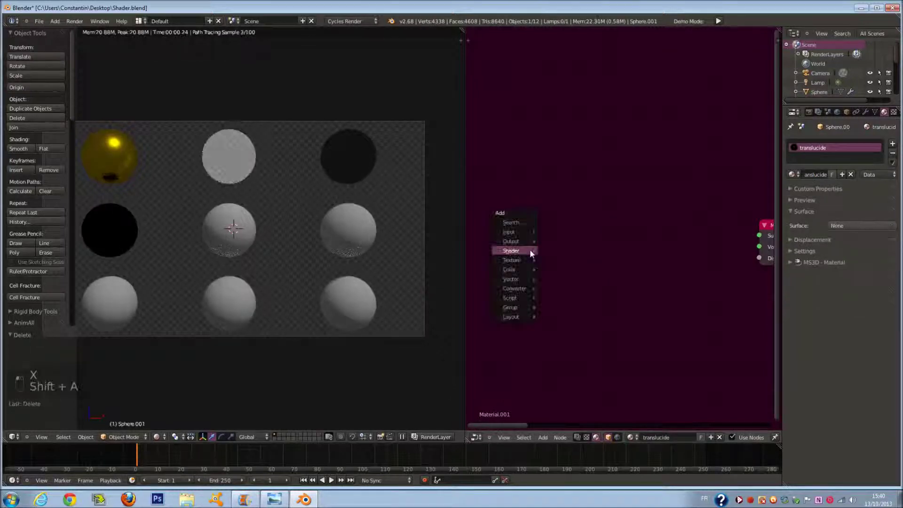
mouse_move(530, 249)
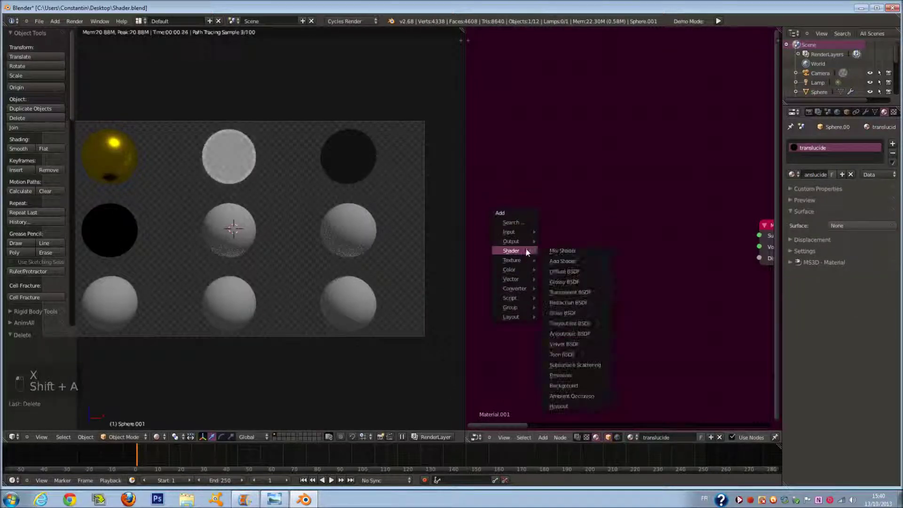
click(580, 327)
click(618, 244)
drag(624, 248, 745, 237)
Set the Translucent BSDF's color to pure white and return to the camera view
middle_drag(263, 299, 365, 245)
scroll(324, 253, up, 4)
middle_drag(323, 191, 213, 176)
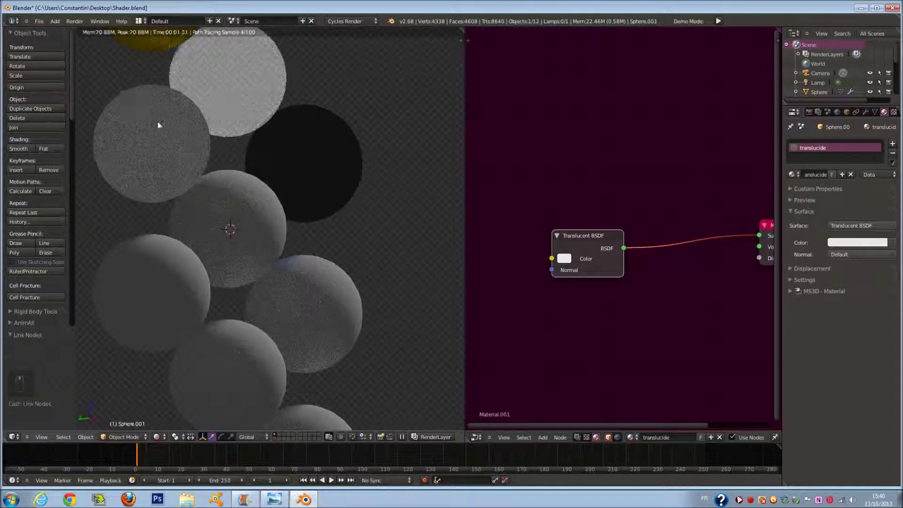
click(564, 258)
drag(648, 143, 652, 73)
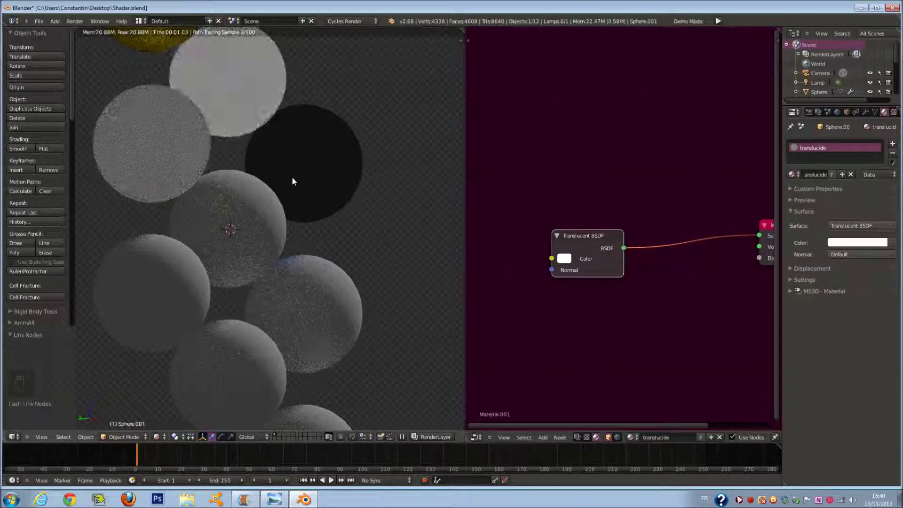
key(KP_0)
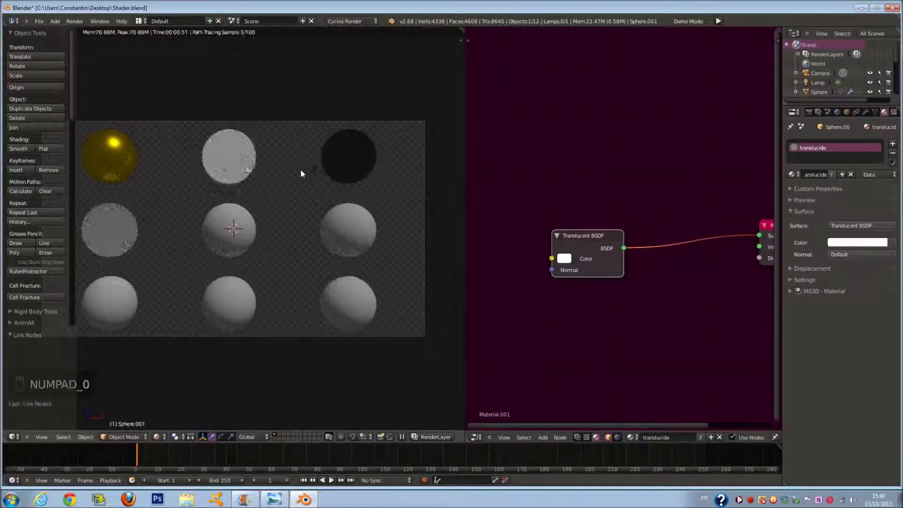
Move the Translucent BSDF node up slightly in the node editor
scroll(560, 267, down, 1)
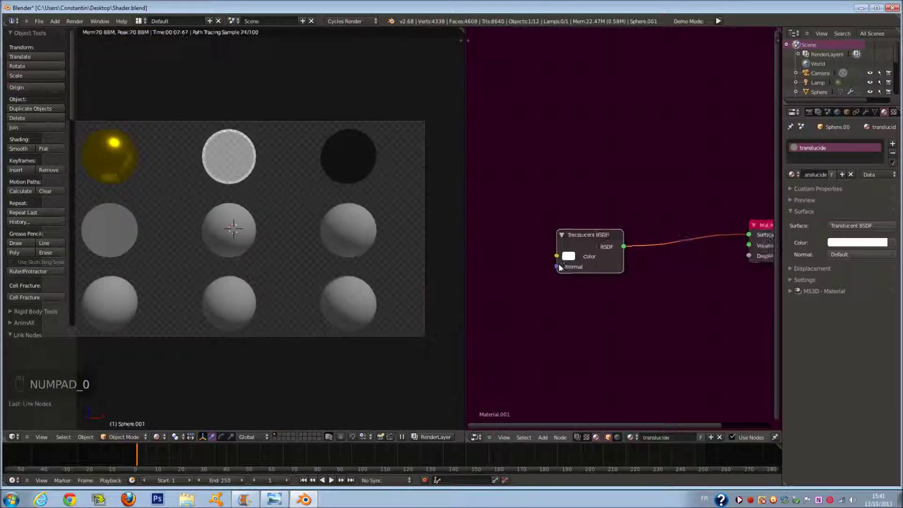
scroll(559, 268, up, 1)
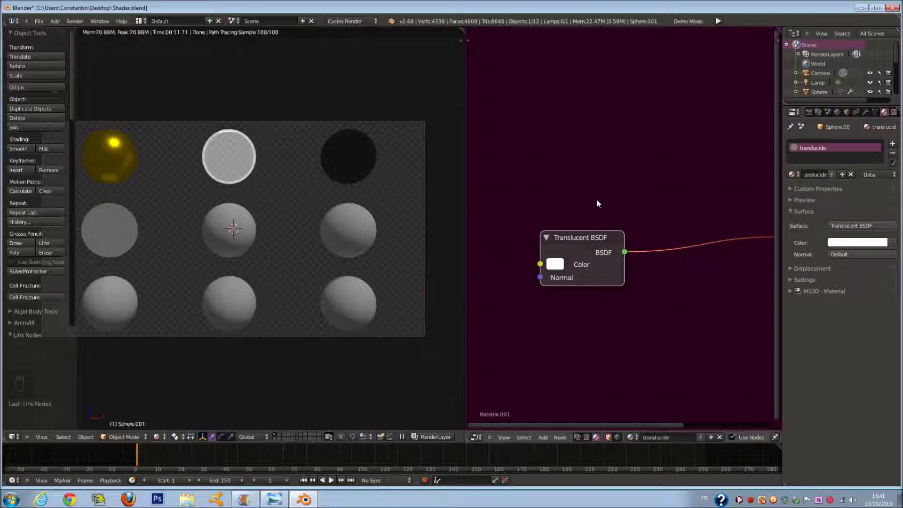
scroll(590, 199, down, 2)
scroll(603, 240, up, 1)
mouse_move(595, 237)
mouse_down()
mouse_move(588, 233)
mouse_move(596, 233)
mouse_up()
scroll(597, 222, down, 1)
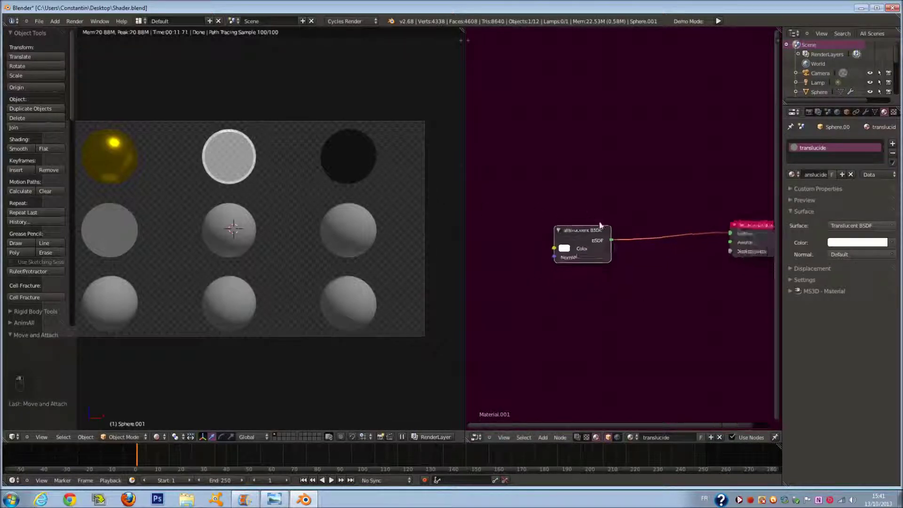
scroll(599, 222, up, 1)
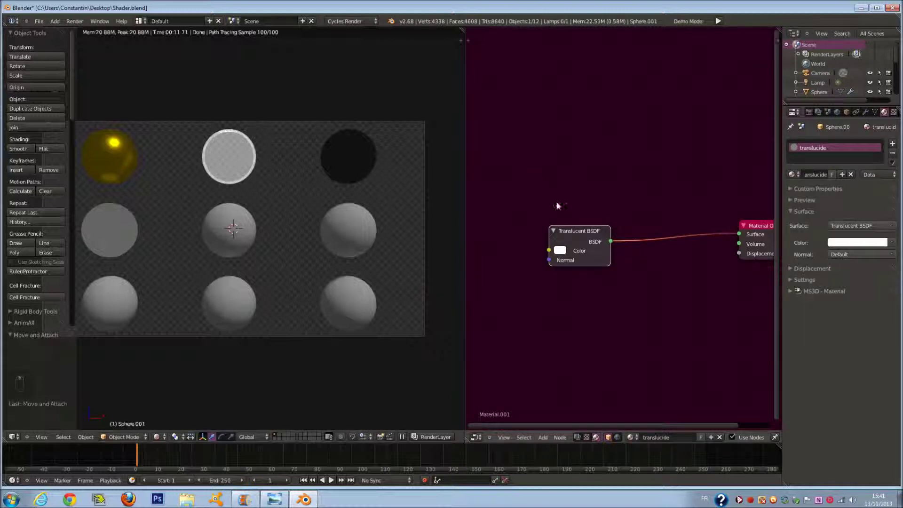
Move the Translucent BSDF node farther left from the Material Output node, level with its Surface input
middle_drag(618, 226, 607, 236)
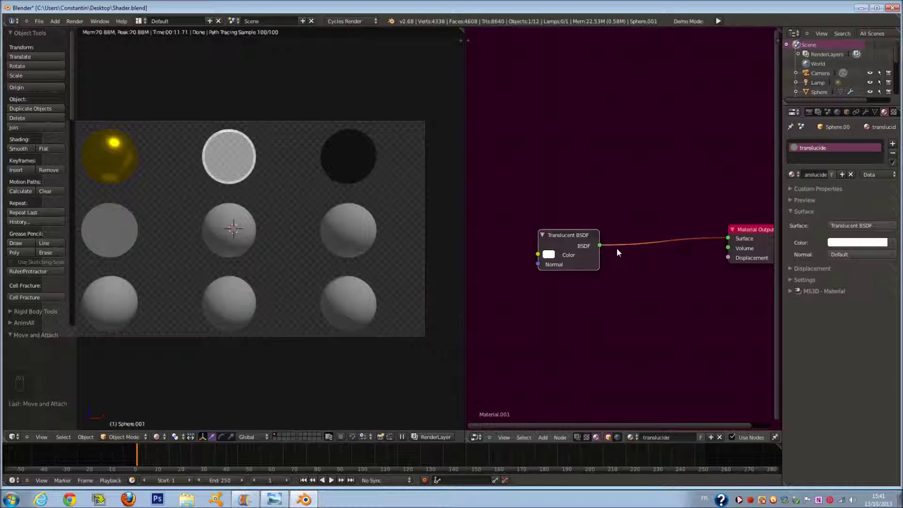
scroll(614, 248, down, 1)
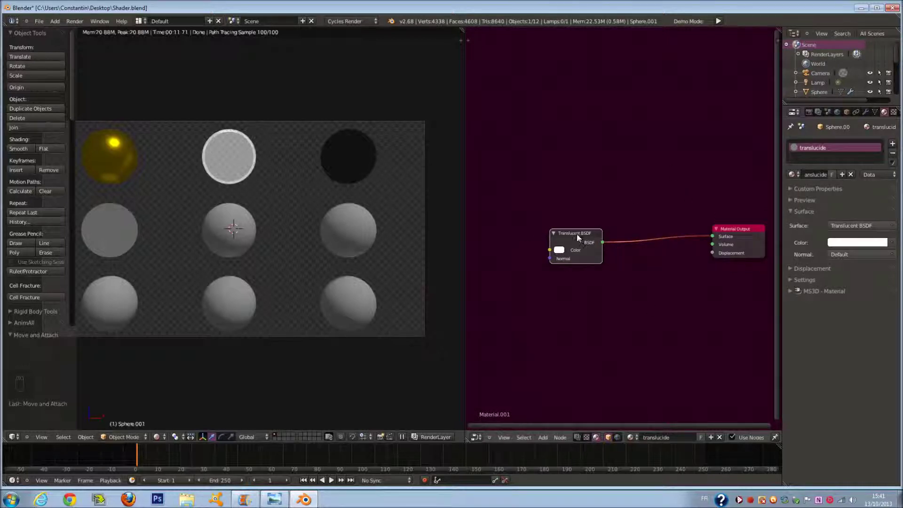
scroll(576, 234, up, 1)
drag(574, 237, 520, 230)
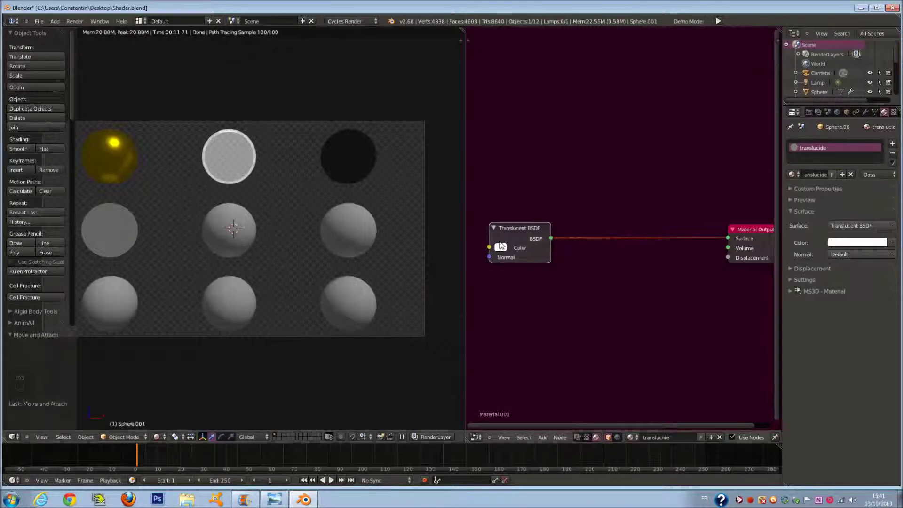
Try a Translucent BSDF in place of the Glass material's Transparent BSDF, linked to the Add Shader's second input, and inspect the sphere
key(x)
right_click(206, 160)
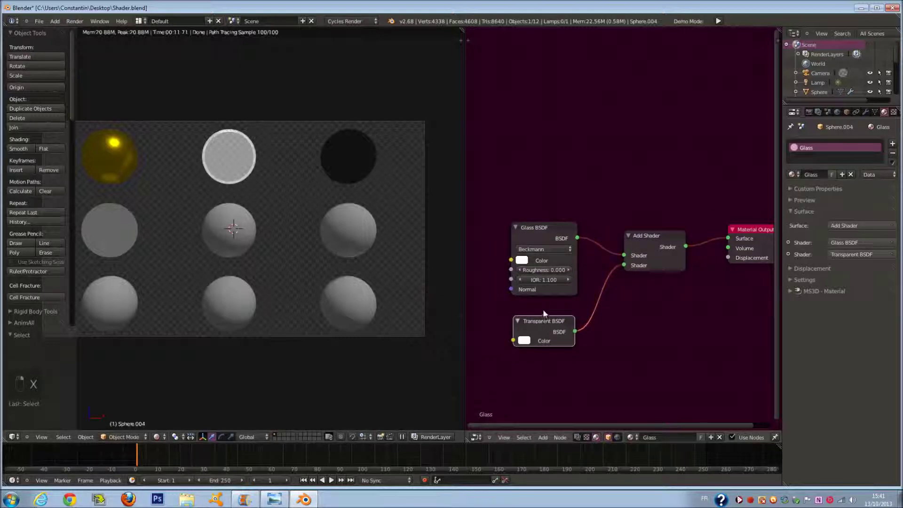
key(x)
key(shift+a)
mouse_move(549, 317)
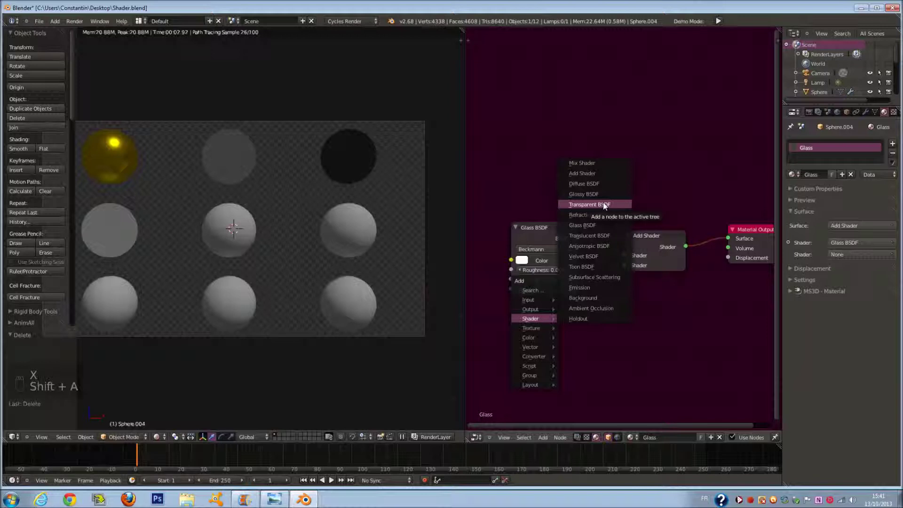
click(610, 240)
click(541, 329)
drag(572, 329, 624, 265)
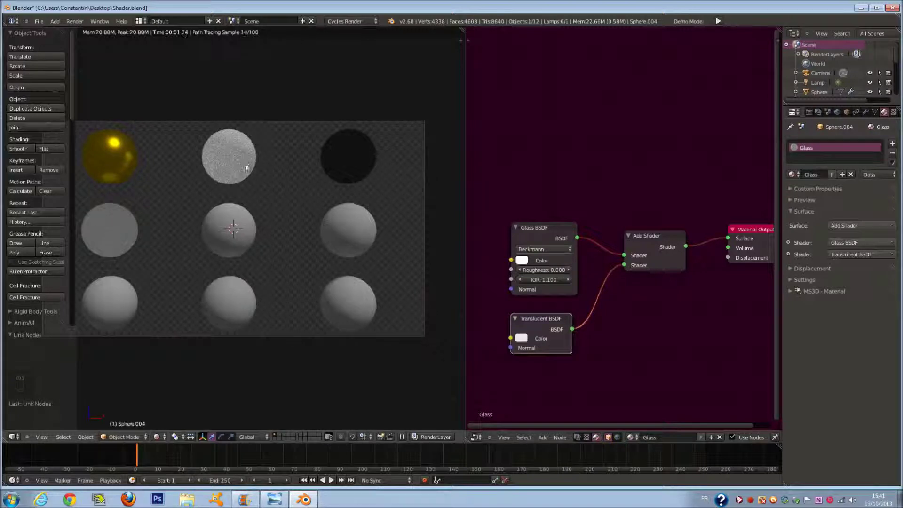
middle_drag(253, 207, 245, 172)
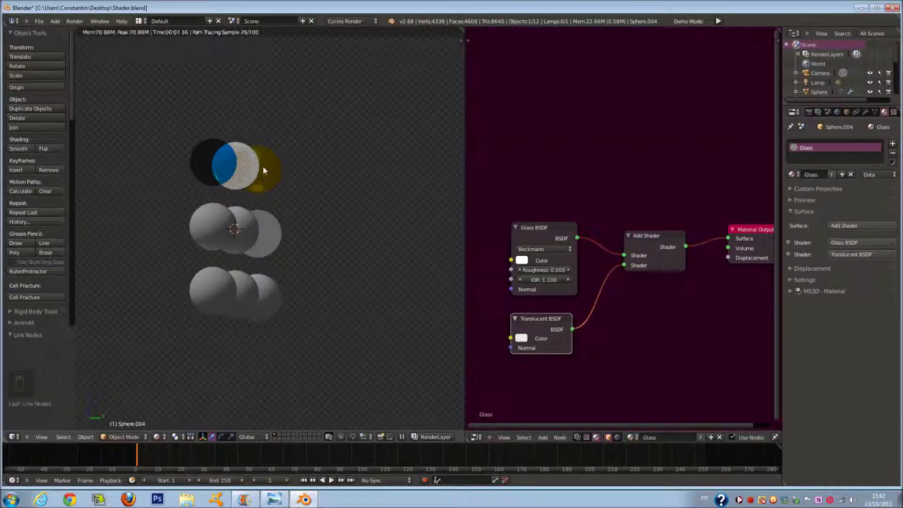
key(KP_0)
Replace the Glass material's Translucent BSDF with a Transparent BSDF linked to the Add Shader's second input, placed below the Glass BSDF
click(557, 320)
key(x)
key(shift+a)
mouse_move(557, 319)
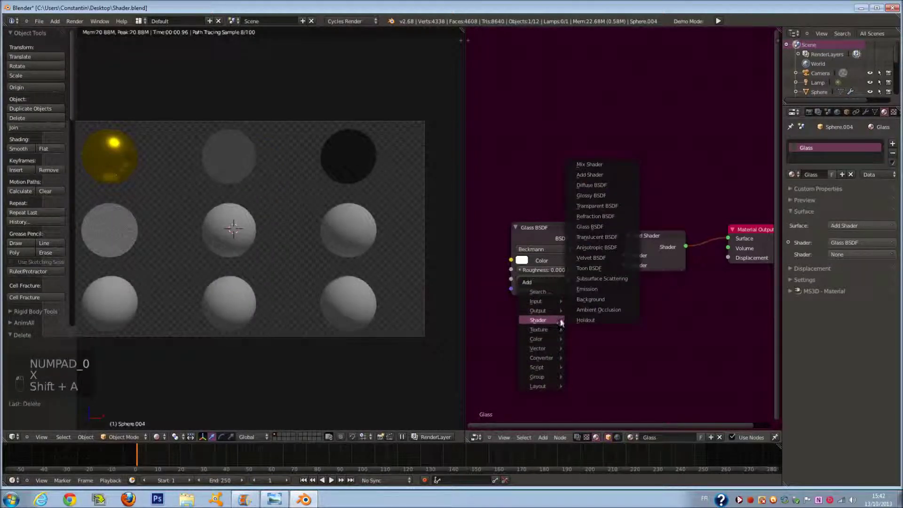
click(606, 205)
click(522, 335)
drag(551, 334, 626, 267)
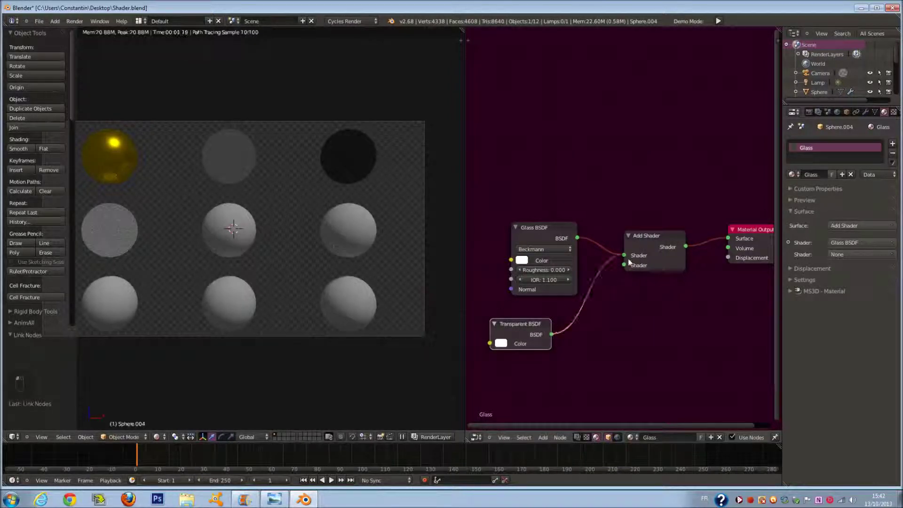
drag(533, 316, 556, 300)
Set the Glass BSDF's distribution to Sharp, inspect the spheres from another angle and return to the camera view
click(545, 249)
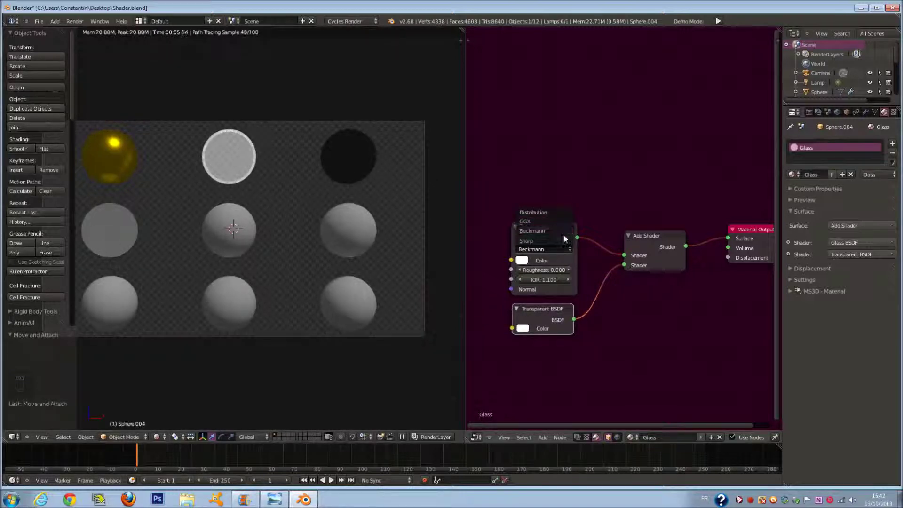
click(551, 250)
click(546, 239)
scroll(310, 188, down, 3)
scroll(235, 185, up, 4)
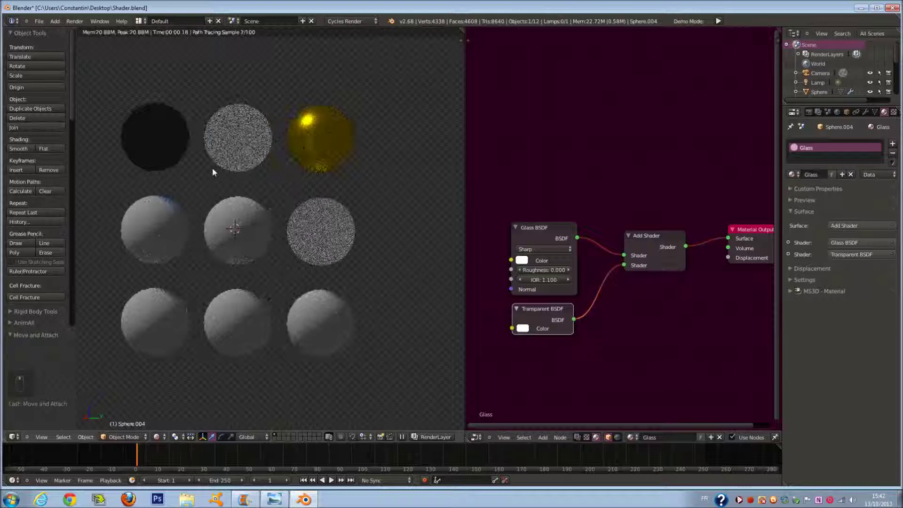
mouse_move(198, 145)
middle_down()
mouse_move(175, 165)
mouse_move(211, 154)
middle_up()
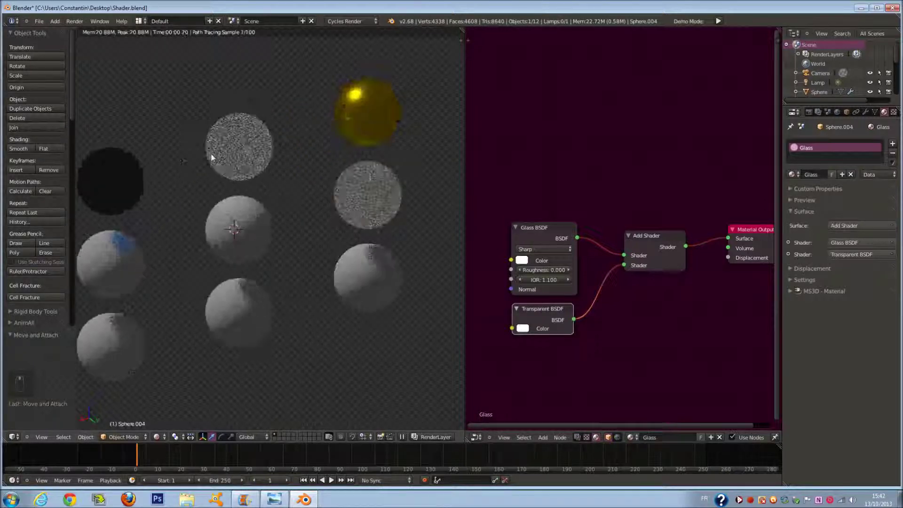
key(KP_0)
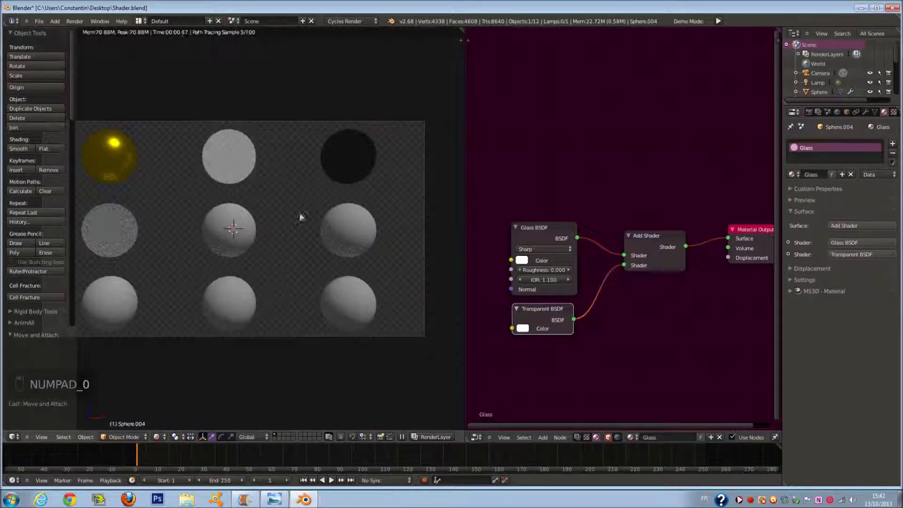
Create a new material on the center sphere of the middle row and name it SSS
right_click(258, 242)
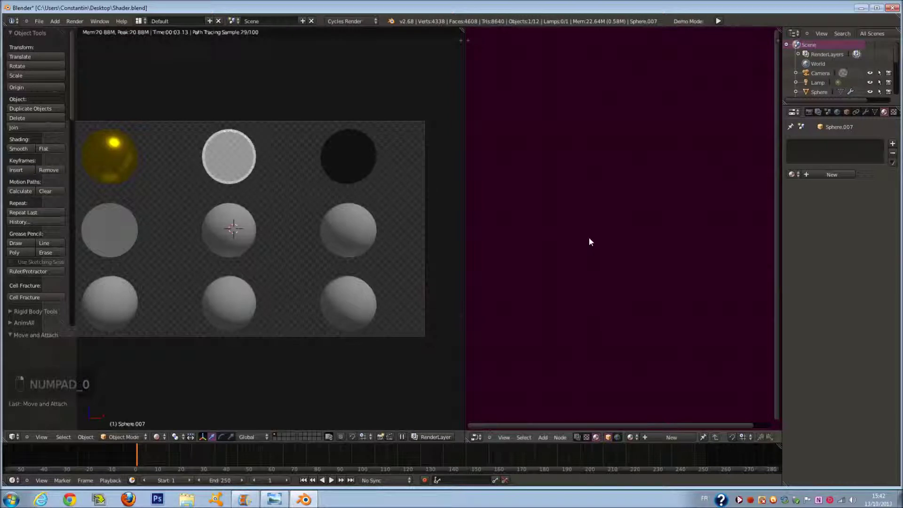
click(847, 174)
click(821, 173)
text(SSS)
Replace the SSS material's Diffuse BSDF with a Subsurface Scattering node linked to the Material Output's Surface input
click(639, 233)
click(639, 234)
key(x)
key(shift+a)
mouse_move(554, 243)
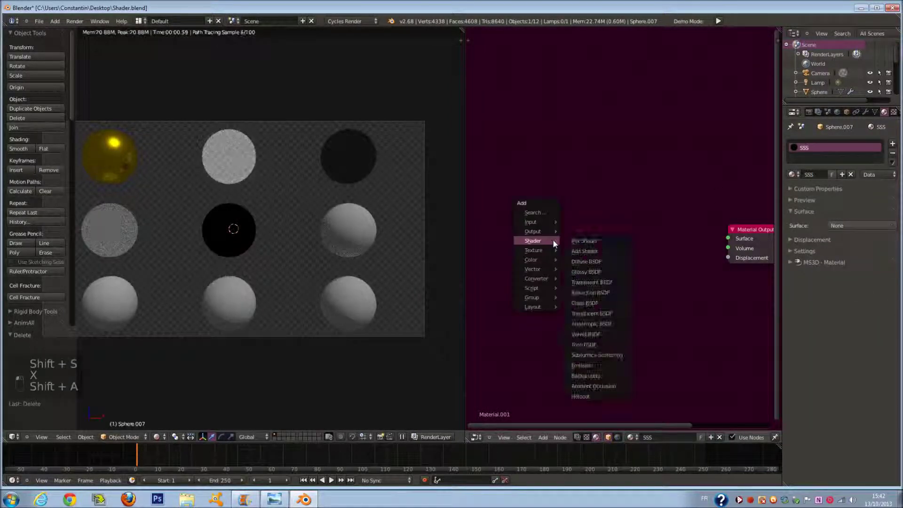
click(597, 355)
click(579, 276)
drag(639, 265, 727, 237)
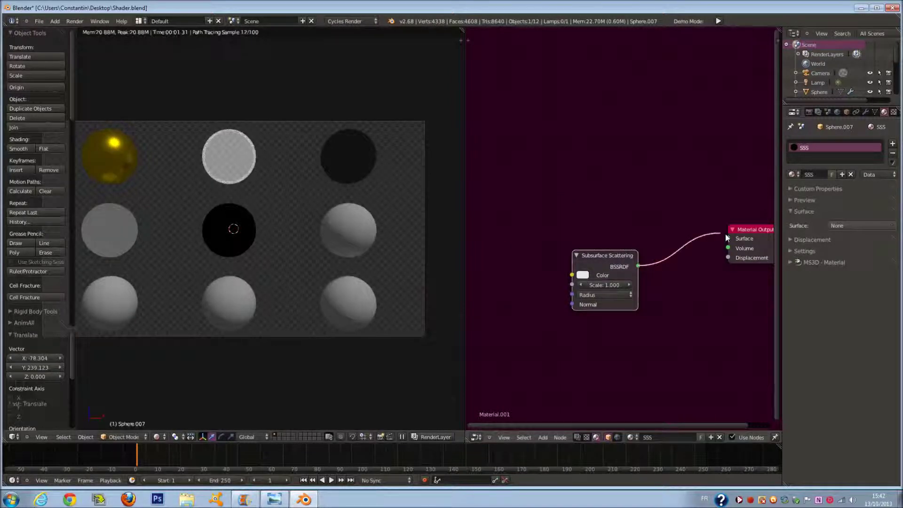
drag(612, 258, 567, 244)
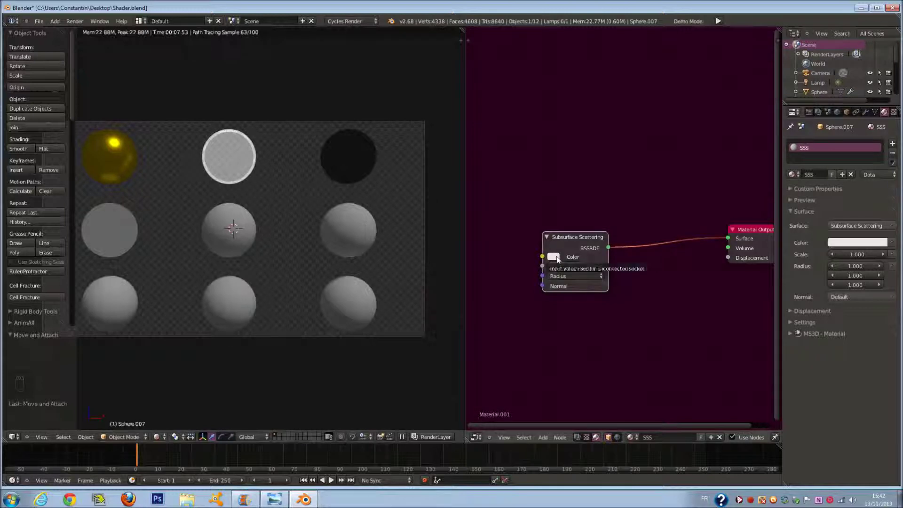
Set the Subsurface Scattering color to a light beige, about R 0.800, G 0.672, B 0.473
click(555, 256)
drag(586, 170, 575, 169)
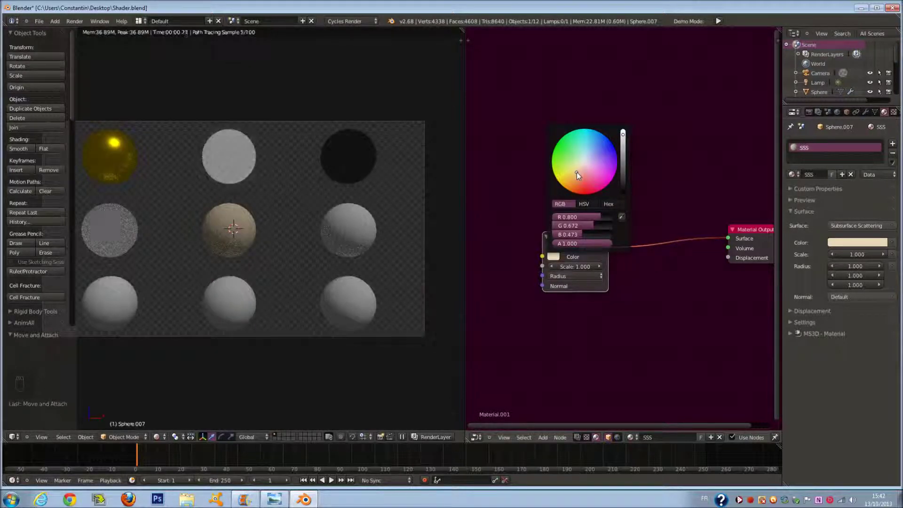
scroll(587, 267, up, 2)
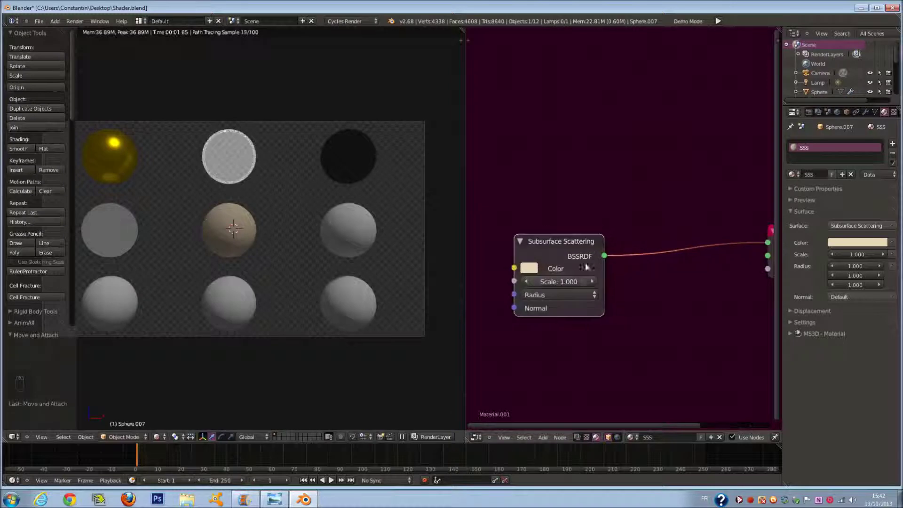
Look at the Subsurface Scattering node's Radius values and move the node slightly up and to the right
click(566, 294)
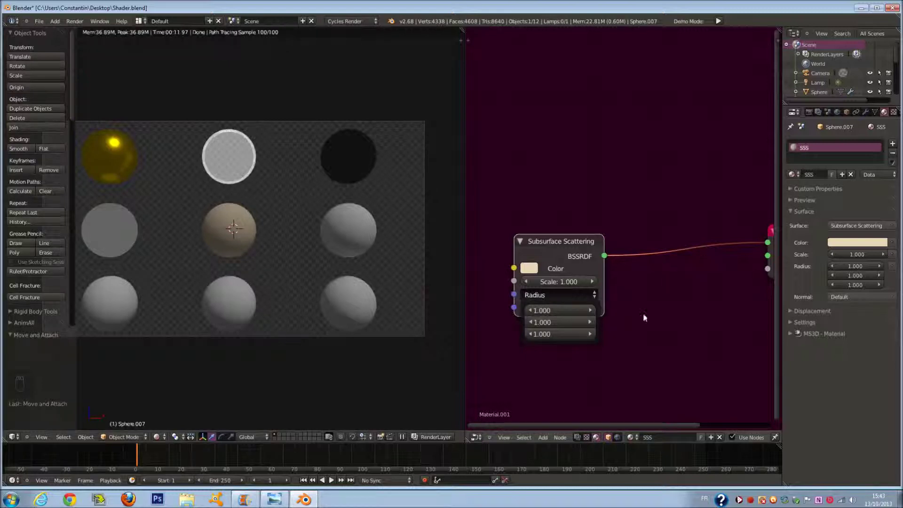
click(552, 295)
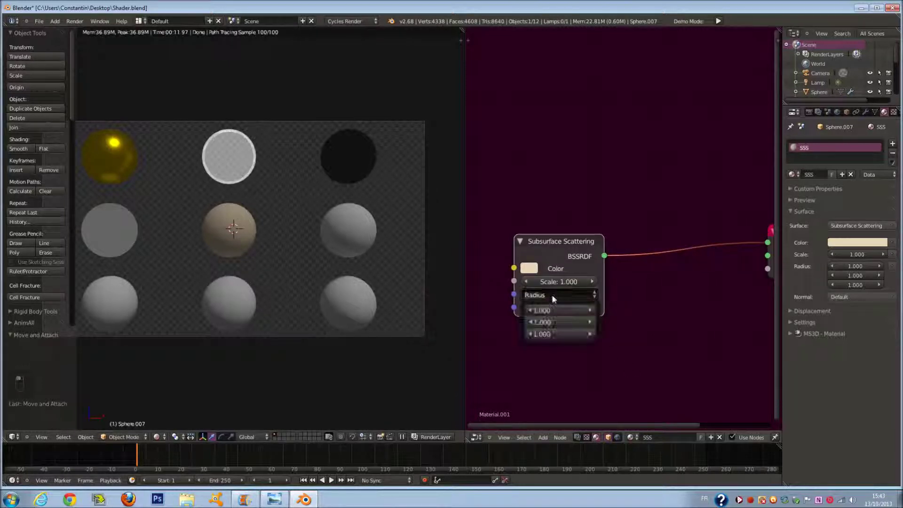
scroll(628, 267, down, 1)
drag(577, 239, 624, 225)
scroll(623, 259, up, 1)
click(623, 259)
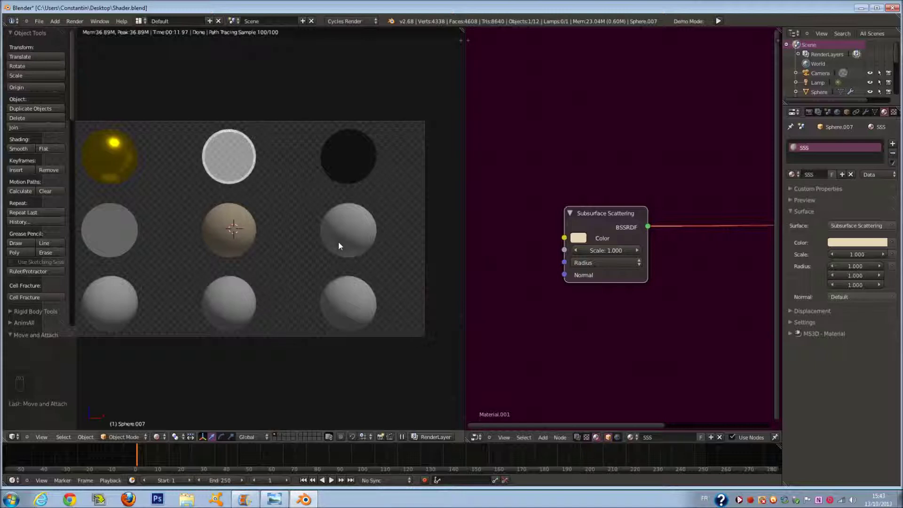
scroll(620, 223, down, 1)
scroll(620, 222, up, 1)
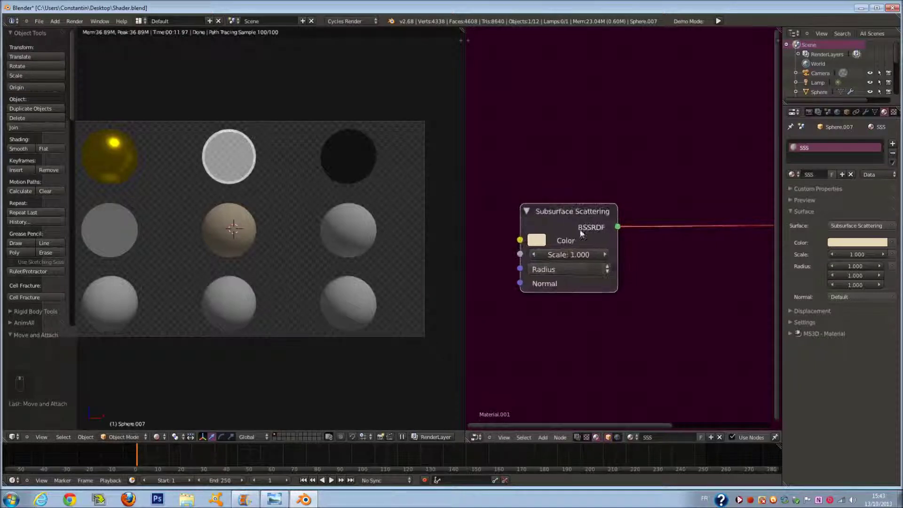
click(578, 269)
key(BackSpace)
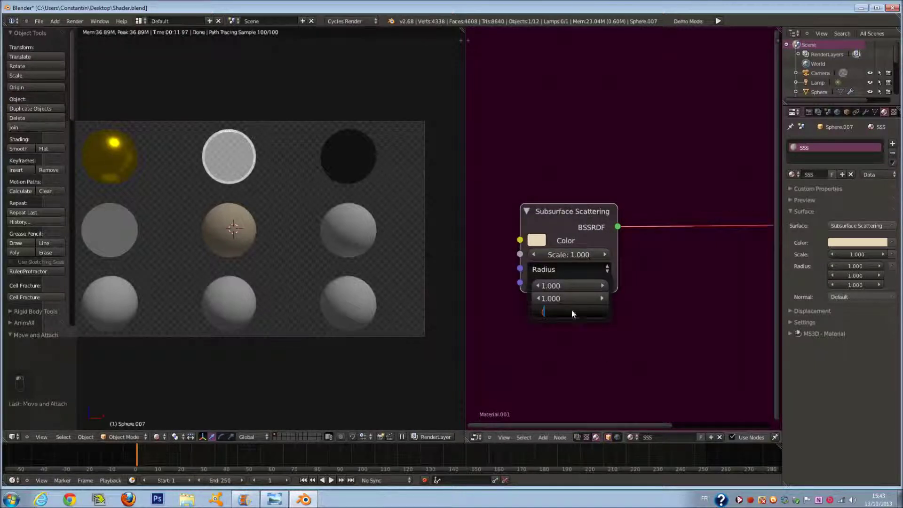
key(Escape)
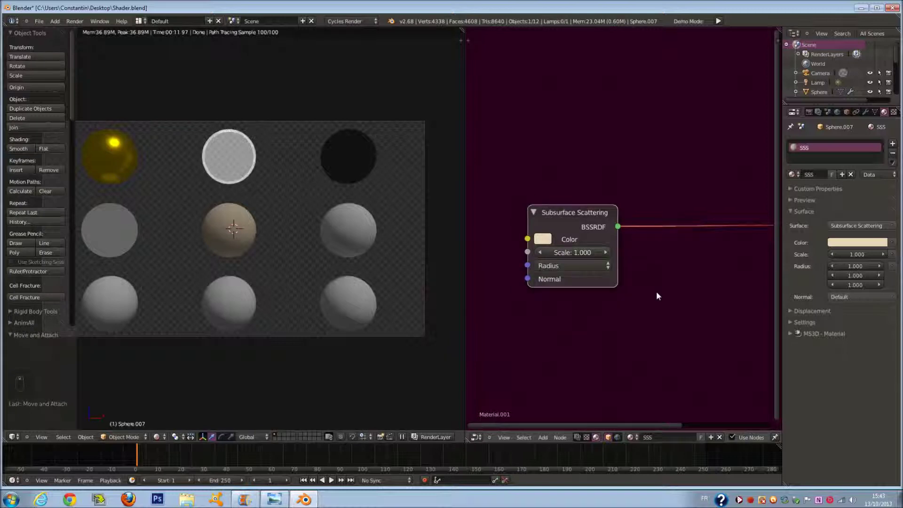
Set the Subsurface Scattering node's first Radius value to 5 and its second to 3
scroll(656, 292, up, 1)
click(563, 272)
click(559, 288)
text(5)
key(Return)
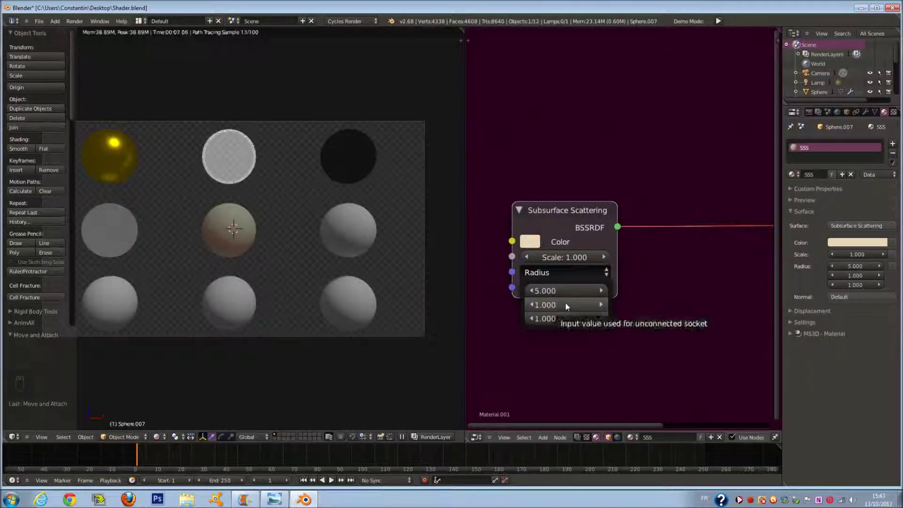
click(566, 305)
text(3)
key(Return)
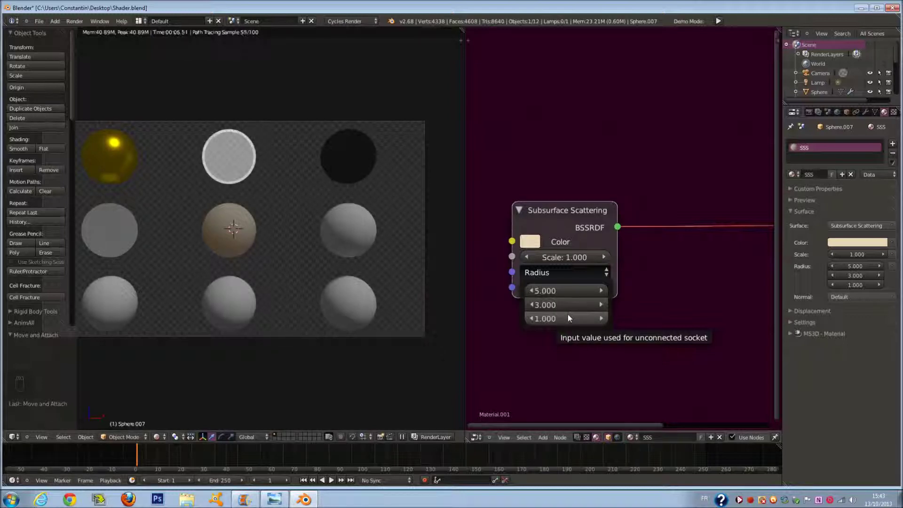
Set the Subsurface Scattering node's Scale to 10
drag(596, 256, 317, 253)
click(574, 256)
text(10)
key(Return)
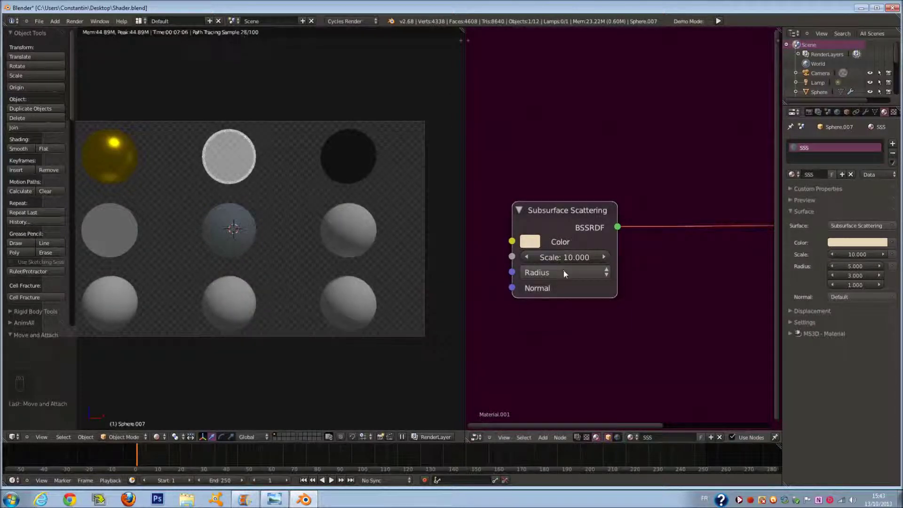
Set the Subsurface Scattering node's three Radius values to 1, 6 and 6
click(564, 273)
click(562, 290)
text(1)
key(Return)
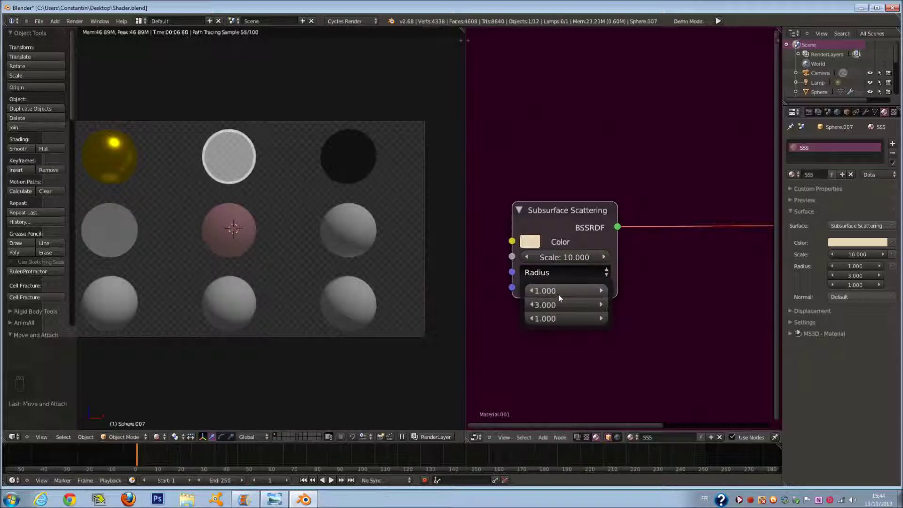
click(558, 303)
text(6)
key(Return)
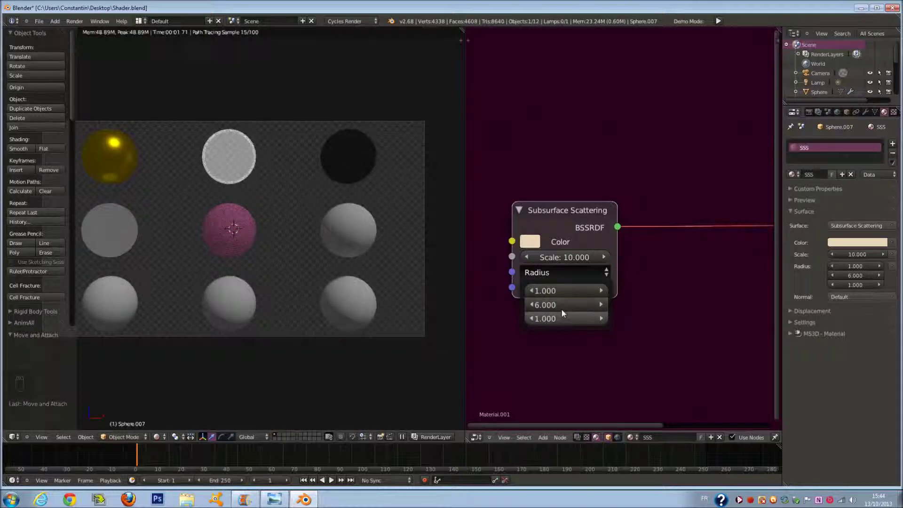
click(563, 319)
text(6)
key(Return)
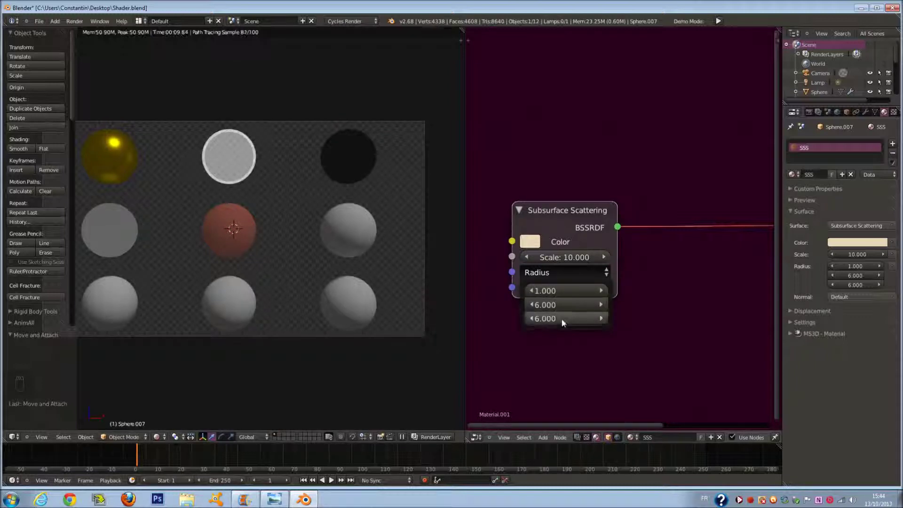
Set the Subsurface Scattering node's first Radius value to 6 and reset the second and third to 0
click(563, 272)
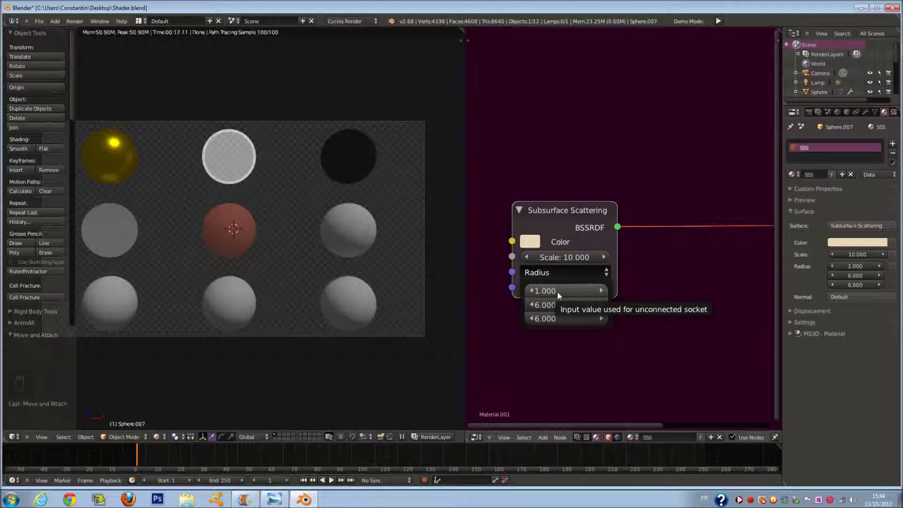
click(558, 292)
text(6)
key(Return)
key(BackSpace)
key(BackSpace)
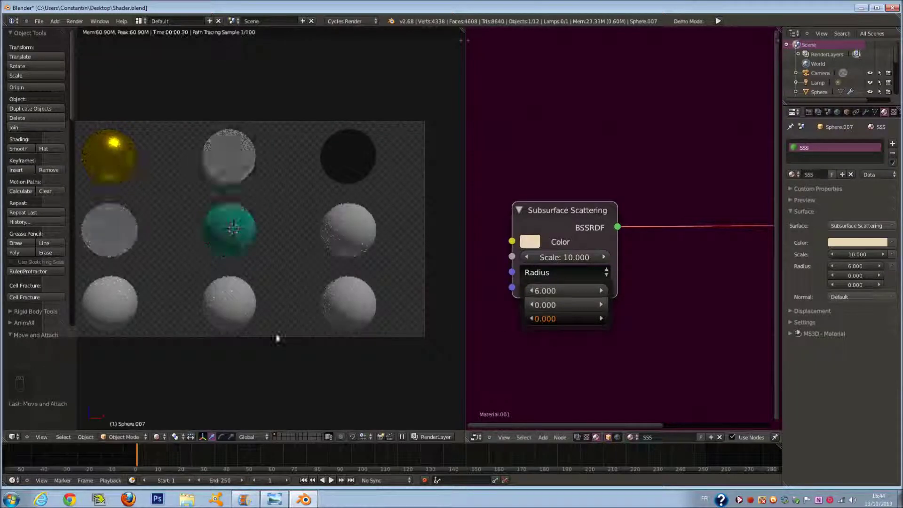
Try 10 and 1 as the Subsurface Scattering node's first Radius value
click(558, 292)
text(10)
key(Return)
click(569, 295)
text(1)
key(Return)
Set the Subsurface Scattering node's first Radius value to 0 and its second to 10
click(561, 289)
text(0)
key(Return)
text(10)
key(Return)
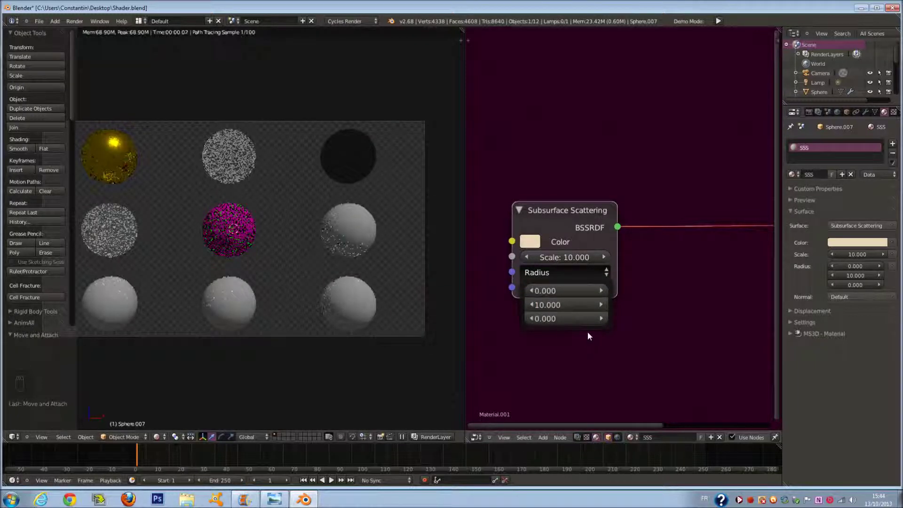
Set the Subsurface Scattering node's third Radius value to 10 and its second to 0
click(566, 303)
click(569, 318)
text(10)
key(Return)
click(562, 307)
text(0)
key(Return)
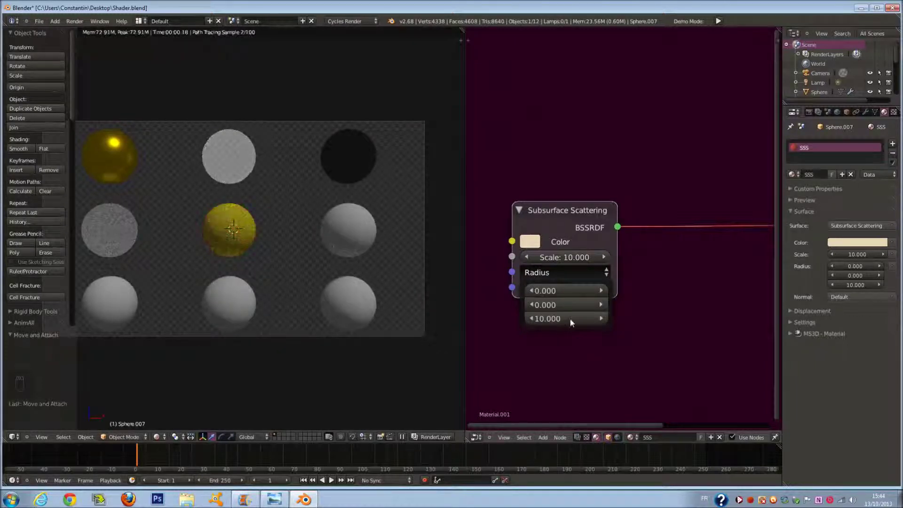
Try 3, 2 and 1 as the Subsurface Scattering node's Radius values, with the first nudged down to 2.9
click(569, 317)
text(1)
key(Return)
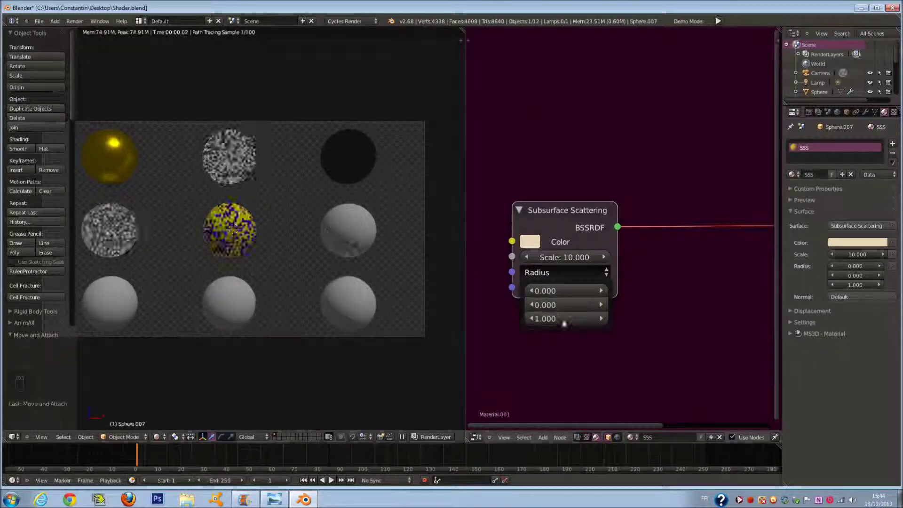
click(558, 306)
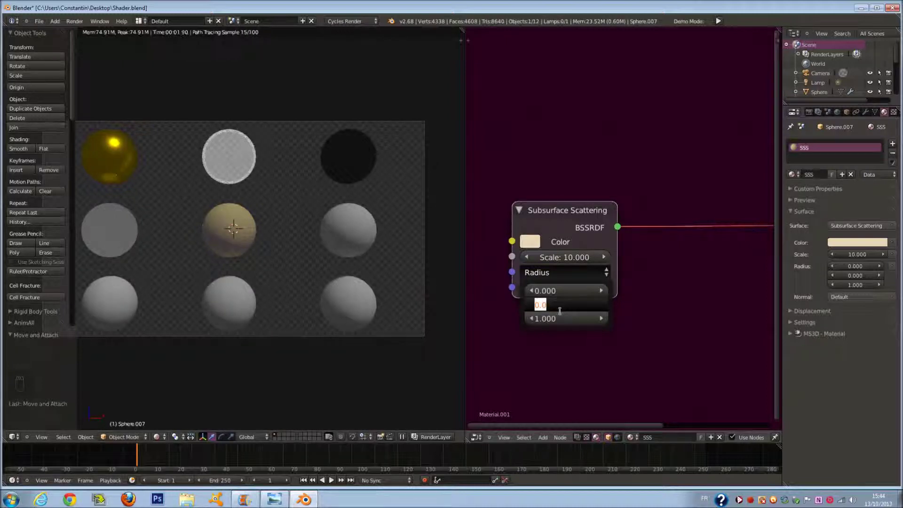
text(2)
key(Return)
click(553, 291)
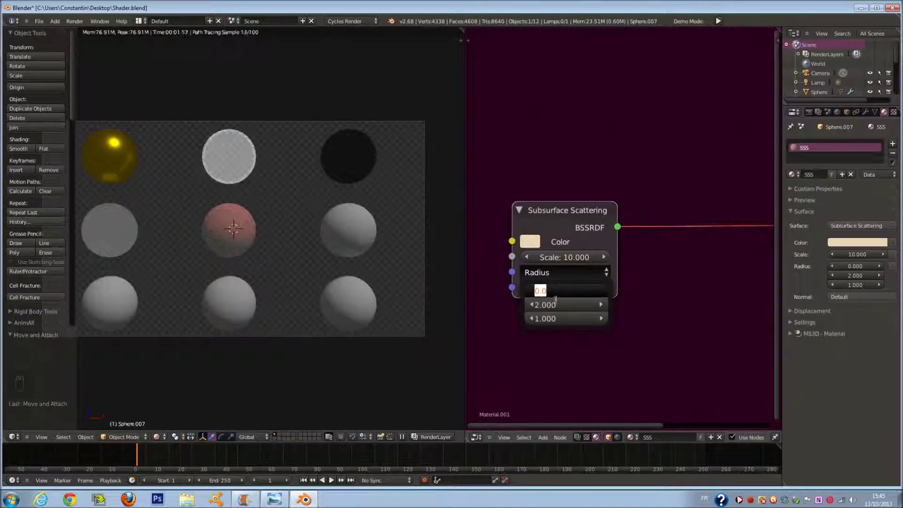
key(Return)
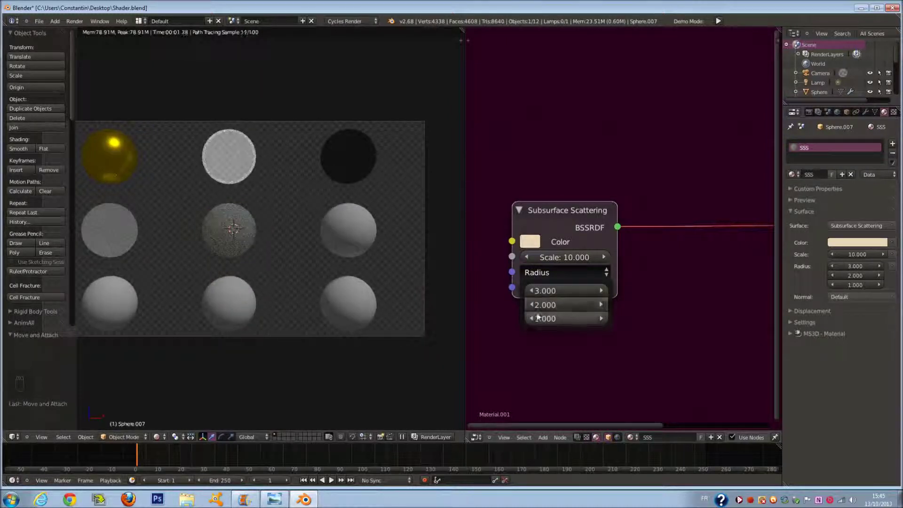
click(541, 290)
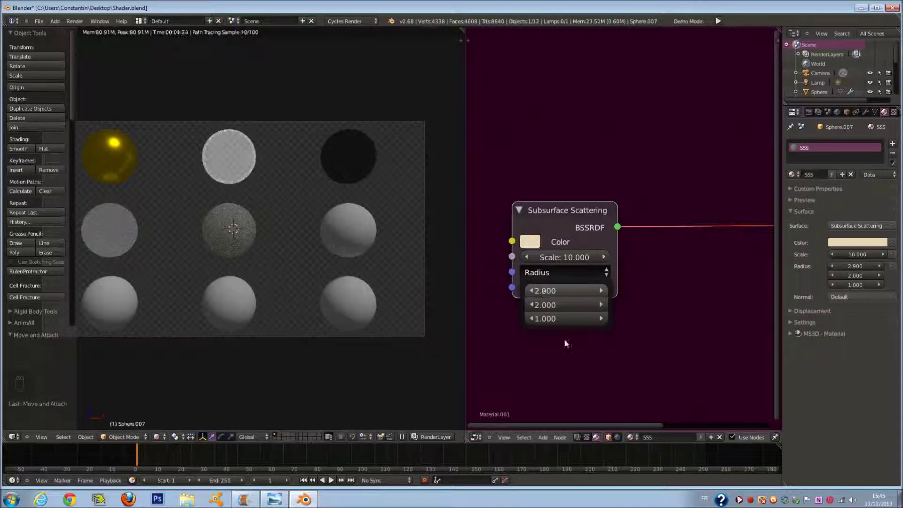
Set the Subsurface Scattering node's three Radius values to 1.5, 1 and 0.5
click(558, 294)
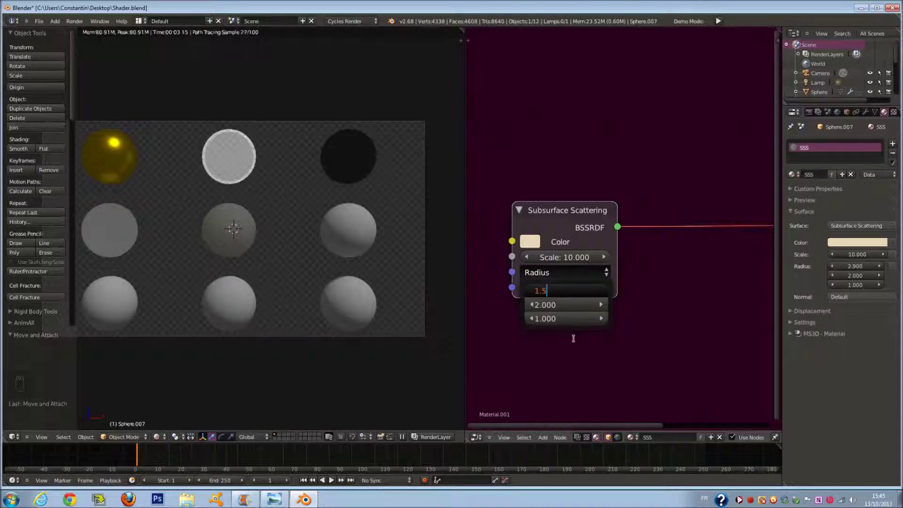
key(Return)
click(560, 305)
text(1)
key(Return)
click(559, 321)
text(0.5)
key(Return)
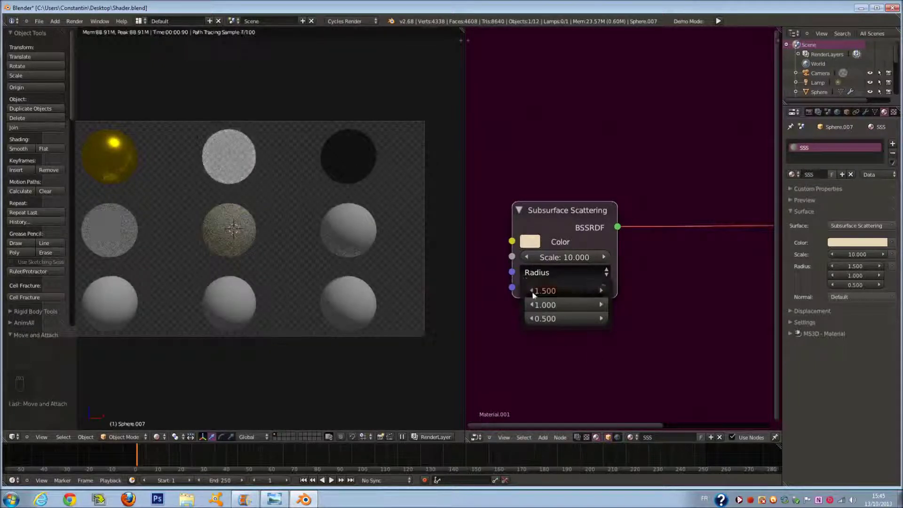
Lower the Subsurface Scattering node's first Radius value to 1.1 and set its Scale to 0.1
click(533, 290)
click(532, 291)
click(532, 291)
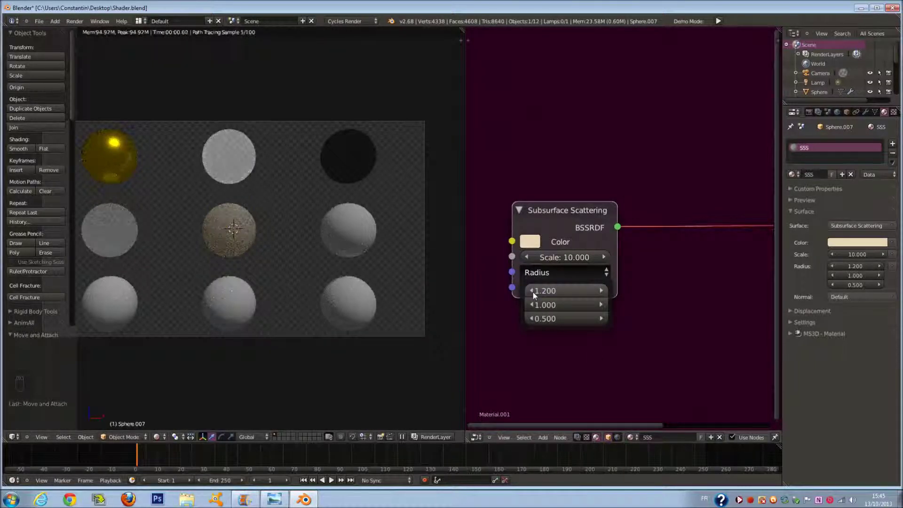
click(532, 291)
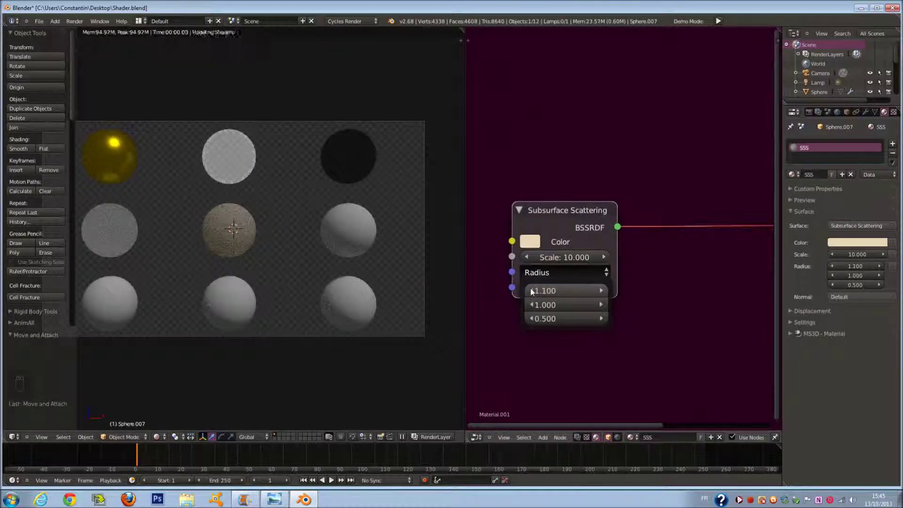
click(477, 244)
click(592, 256)
text(0.1)
key(Return)
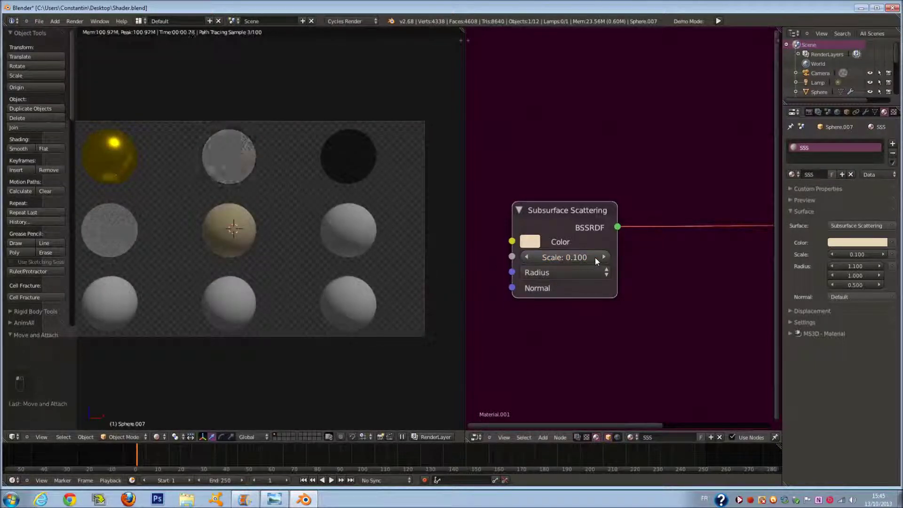
Give the third sphere of the middle row a new material named Emit
right_click(353, 229)
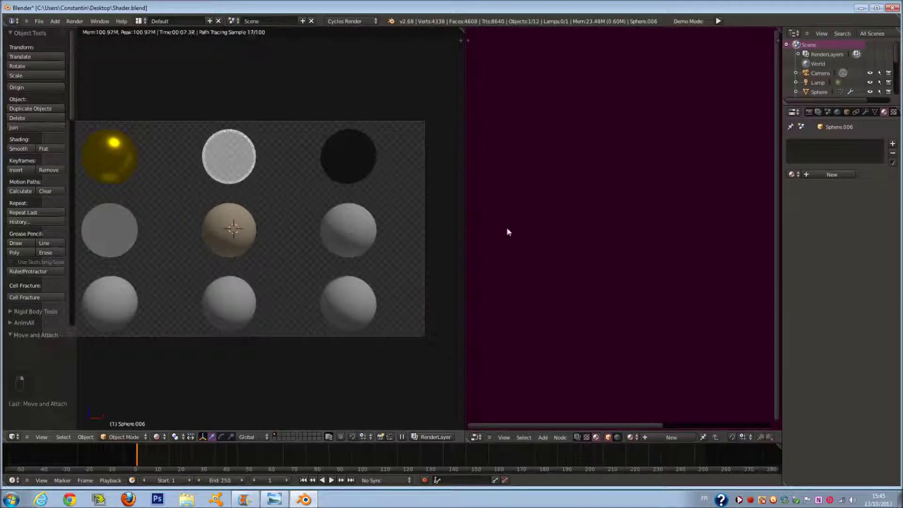
click(831, 175)
middle_drag(653, 226, 538, 232)
click(814, 176)
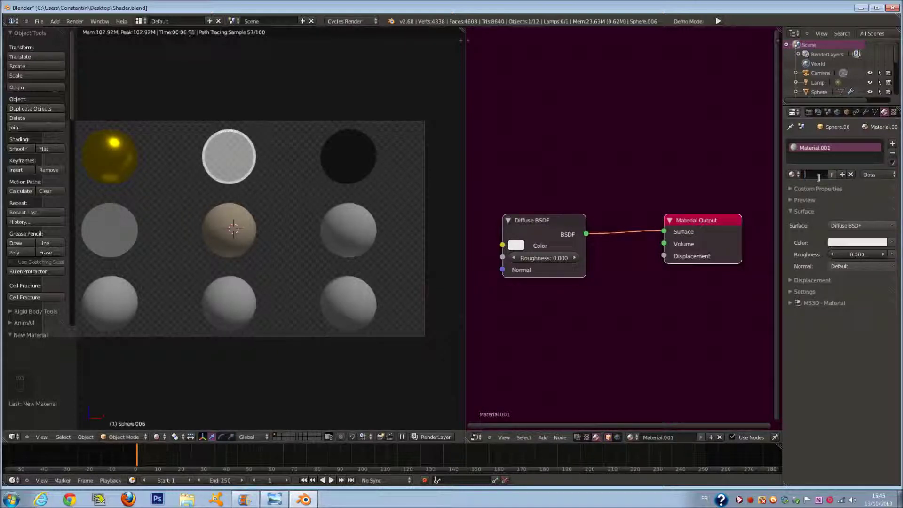
text(Emit)
key(Return)
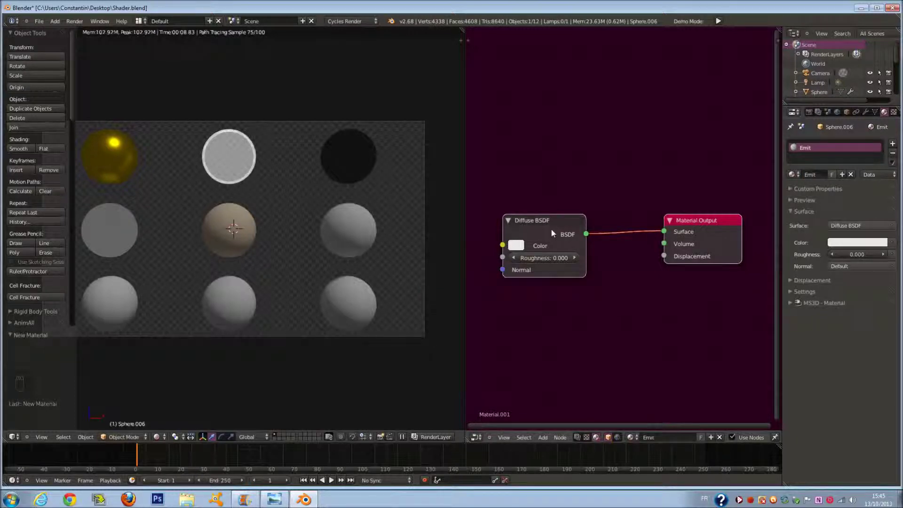
Delete the Diffuse BSDF node from the Emit material's node tree
scroll(551, 230, down, 2)
scroll(598, 238, up, 1)
scroll(598, 238, down, 2)
middle_drag(597, 238, 661, 237)
scroll(658, 236, up, 1)
drag(640, 235, 581, 238)
key(x)
Add an Emission shader node and connect it to the Material Output's Surface input
key(shift+a)
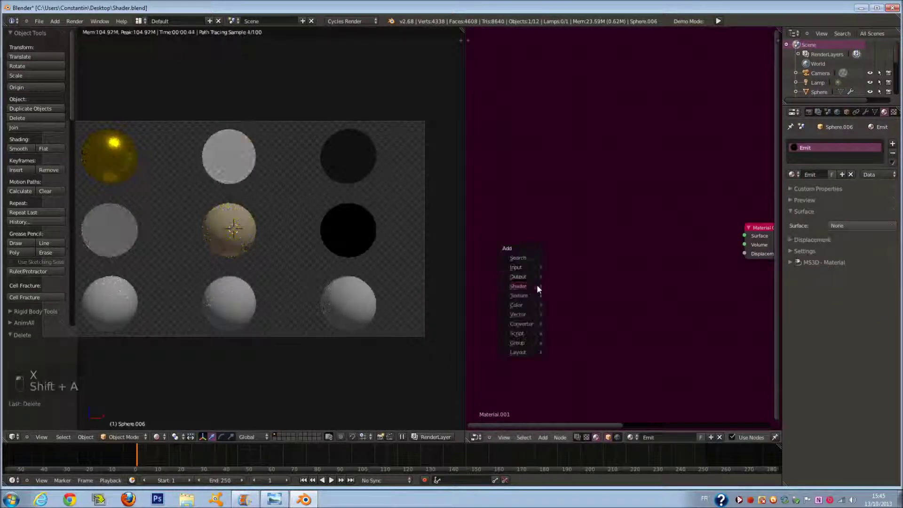
mouse_move(537, 286)
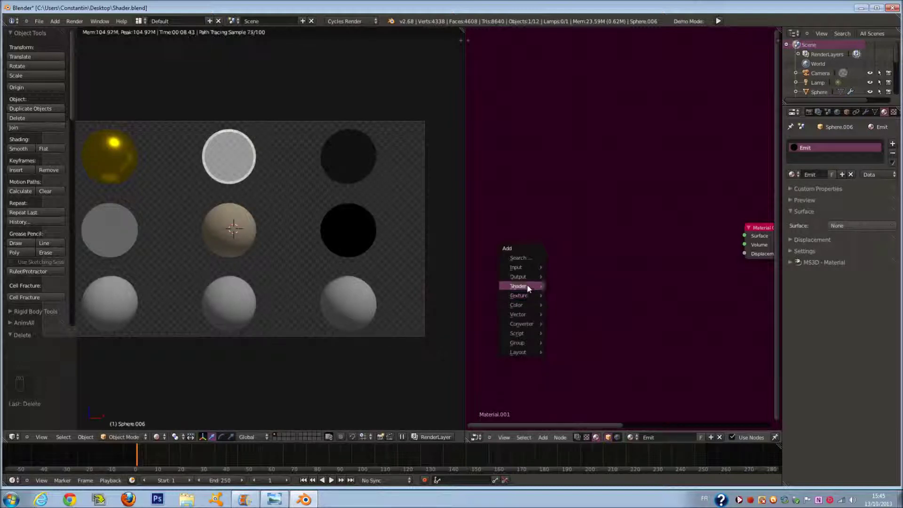
key(shift+a)
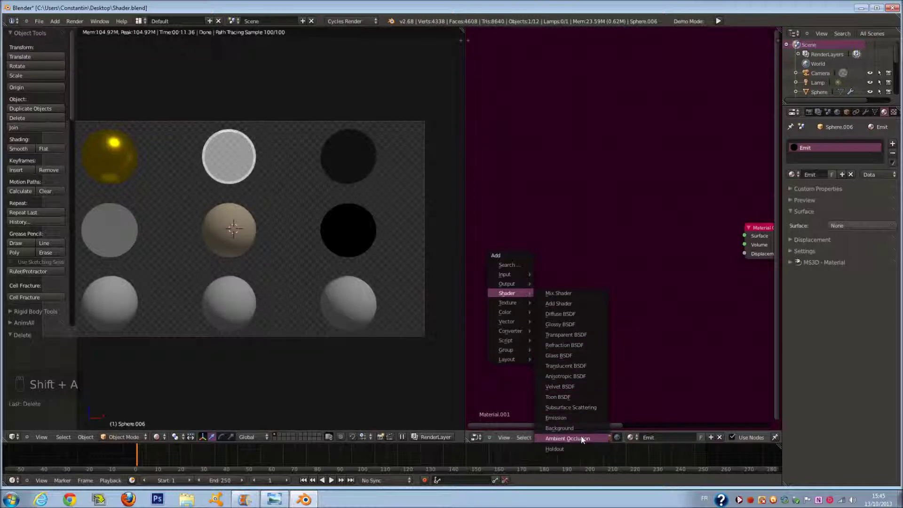
click(578, 418)
click(563, 243)
drag(619, 264, 744, 236)
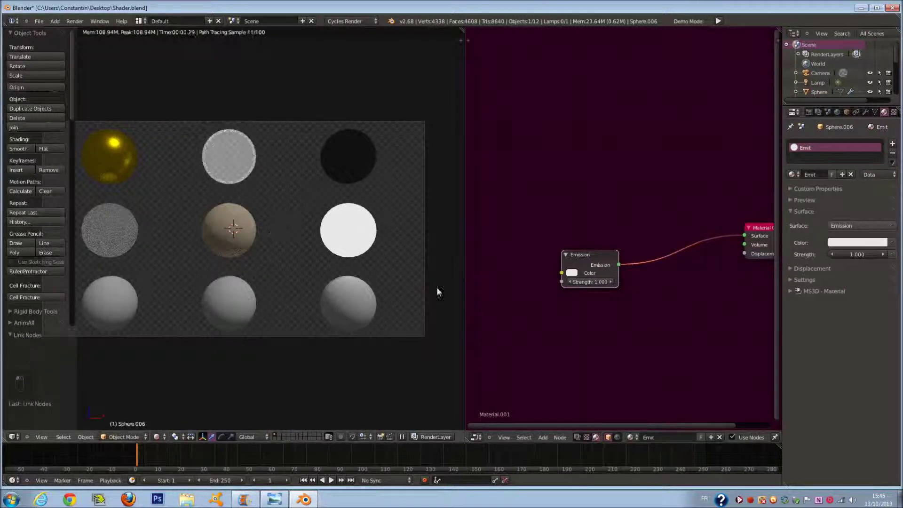
Try a bright blue and a yellow as the Emission node's colour
click(572, 273)
drag(605, 200, 632, 152)
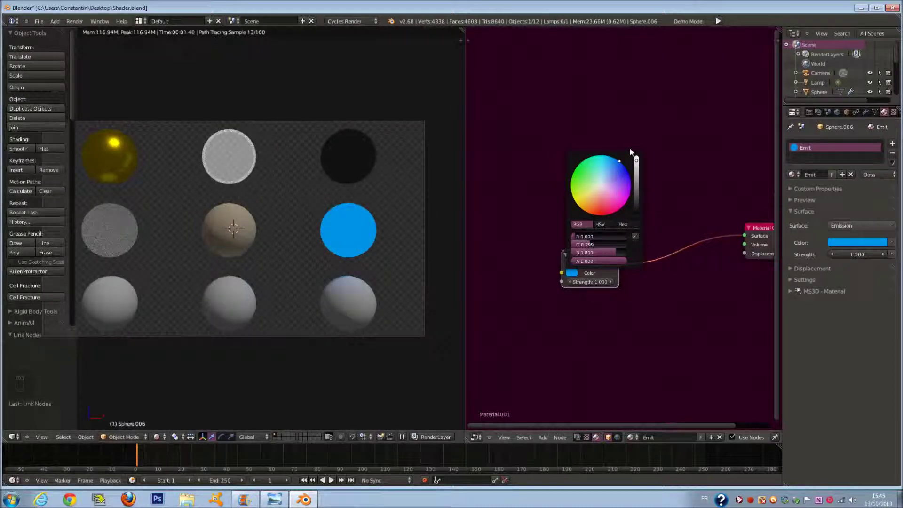
drag(632, 152, 575, 198)
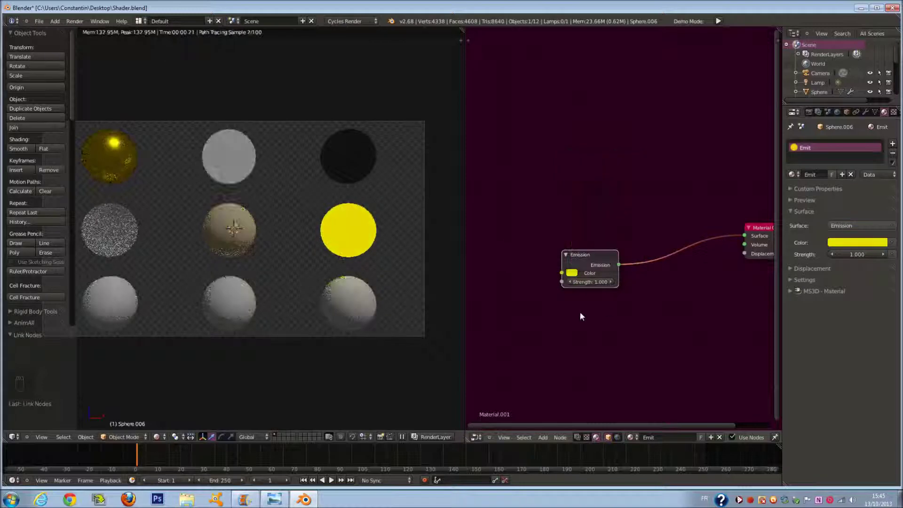
Try an Emission Strength of 628081, and reset the Strength to 1
drag(585, 283, 203, 264)
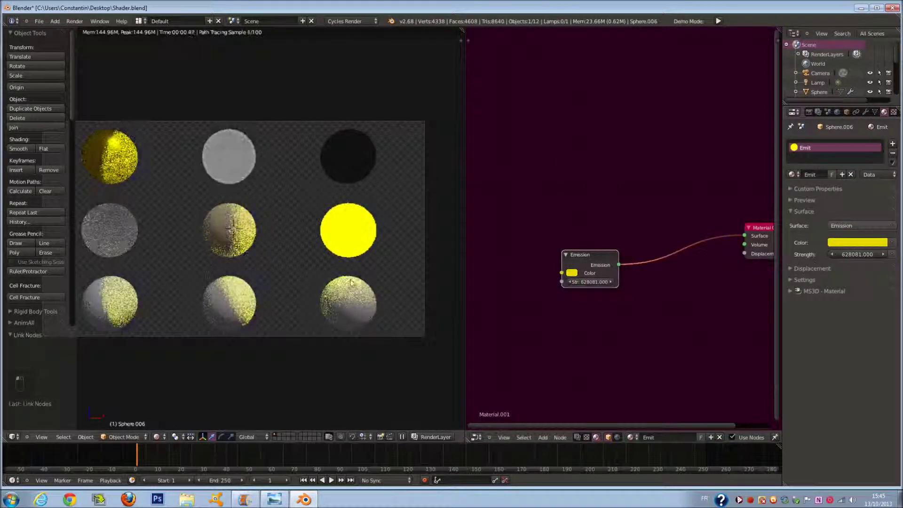
click(587, 284)
click(595, 299)
text(1)
key(Return)
Set the Emission node's colour to a medium blue
click(572, 273)
drag(606, 188, 620, 171)
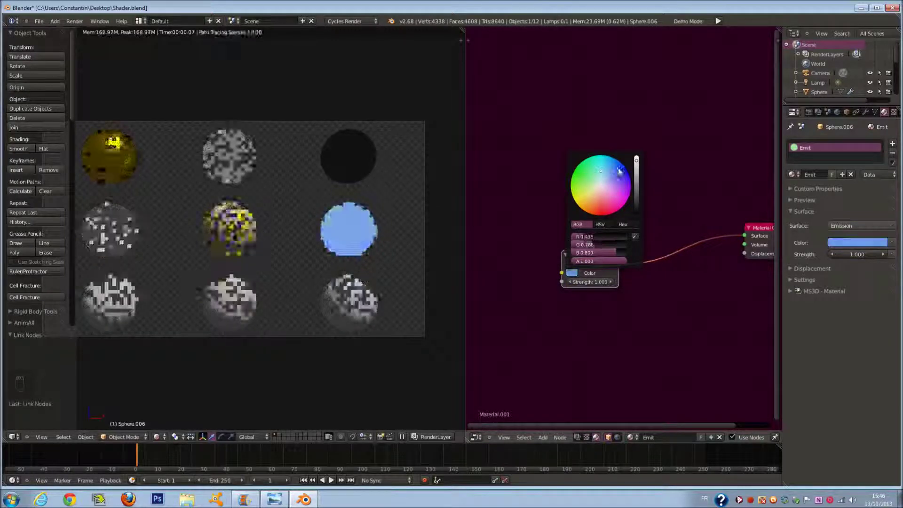
scroll(619, 285, down, 2)
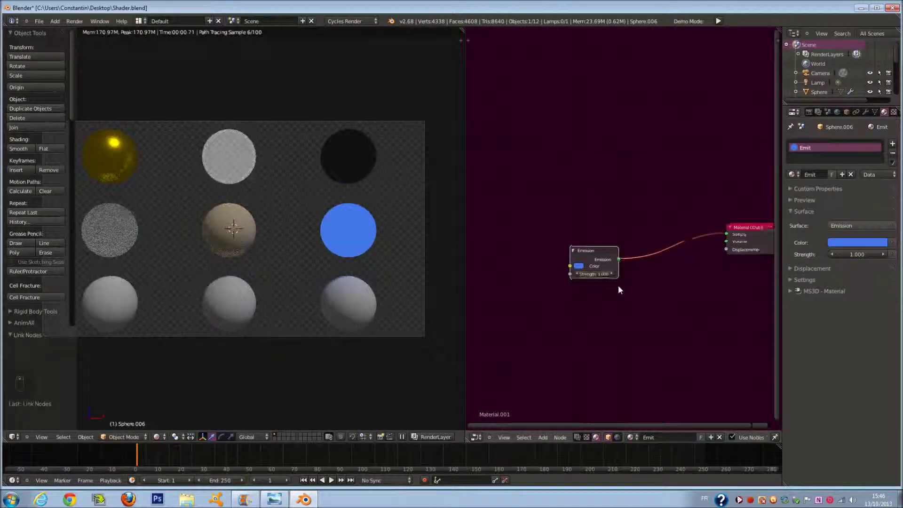
Give the first sphere of the bottom row a new material and delete its Diffuse BSDF node
right_click(132, 294)
click(832, 175)
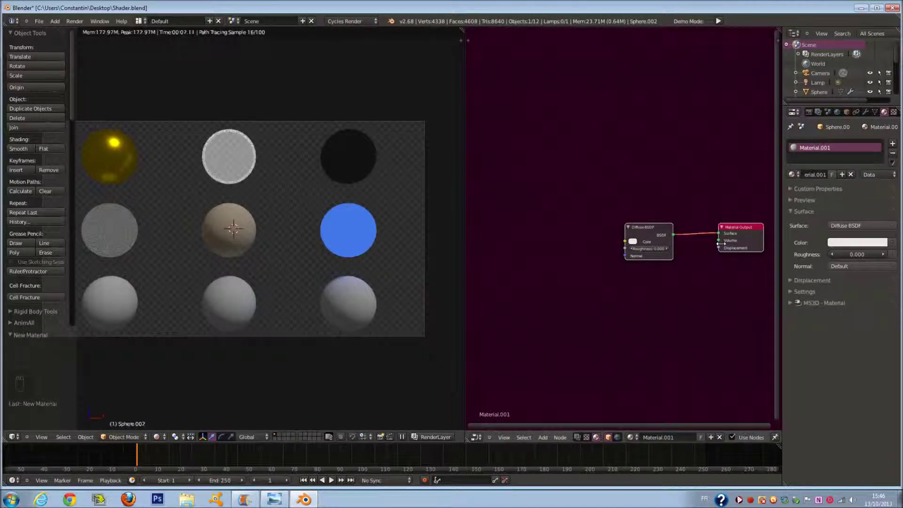
right_click(643, 226)
key(x)
Add an Anisotropic BSDF node and connect it to the Material Output's Surface input
key(shift+a)
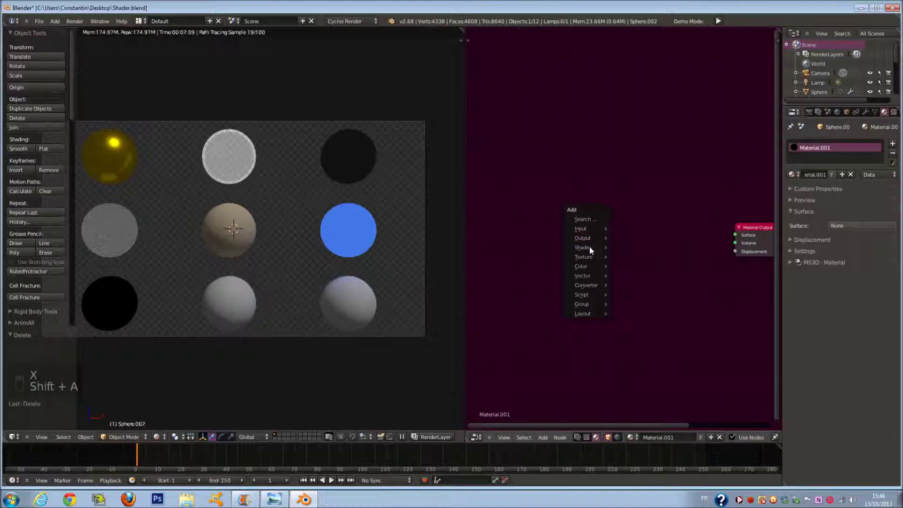
mouse_move(582, 257)
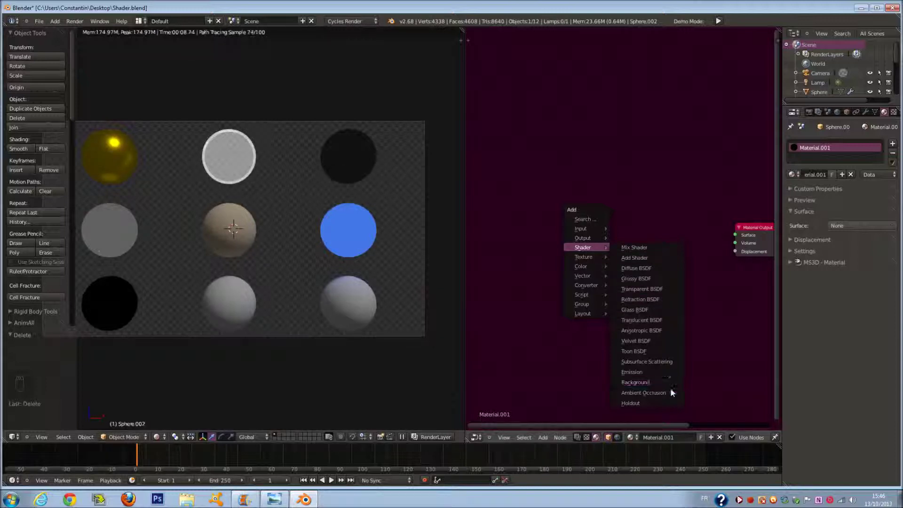
click(656, 331)
click(650, 242)
drag(649, 240, 755, 237)
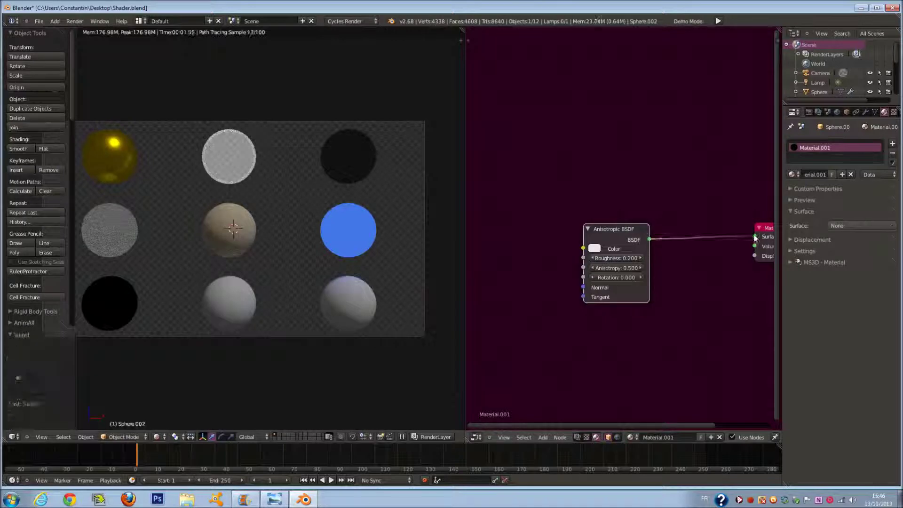
Move the Anisotropic BSDF node farther from the Material Output and set its Anisotropy to 1
scroll(682, 245, up, 1)
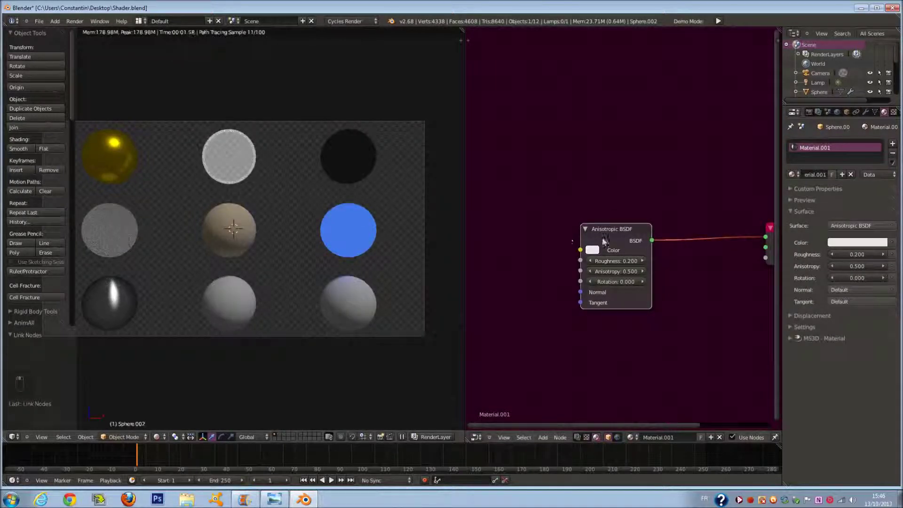
drag(605, 241, 545, 239)
drag(557, 273, 608, 331)
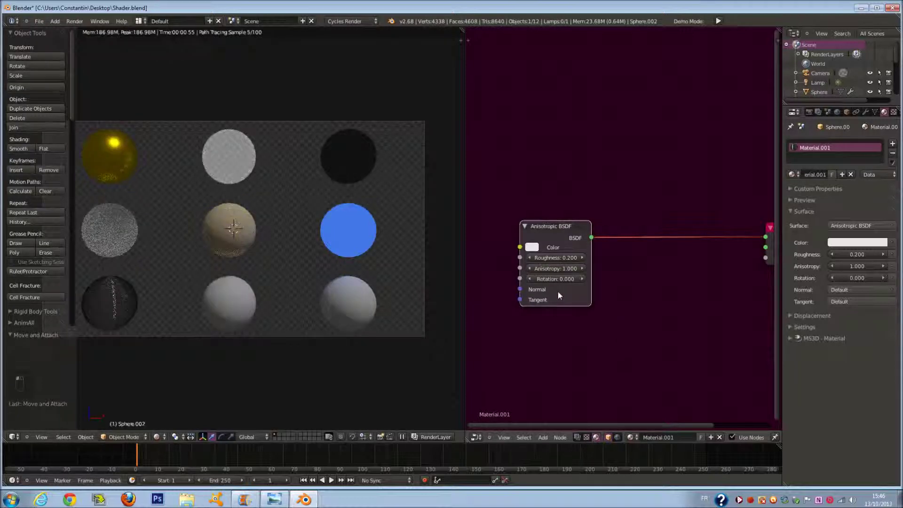
Try 0.3 and 0 as the Anisotropic BSDF node's Roughness, and settle on Roughness 1 with Anisotropy 0.9
click(583, 259)
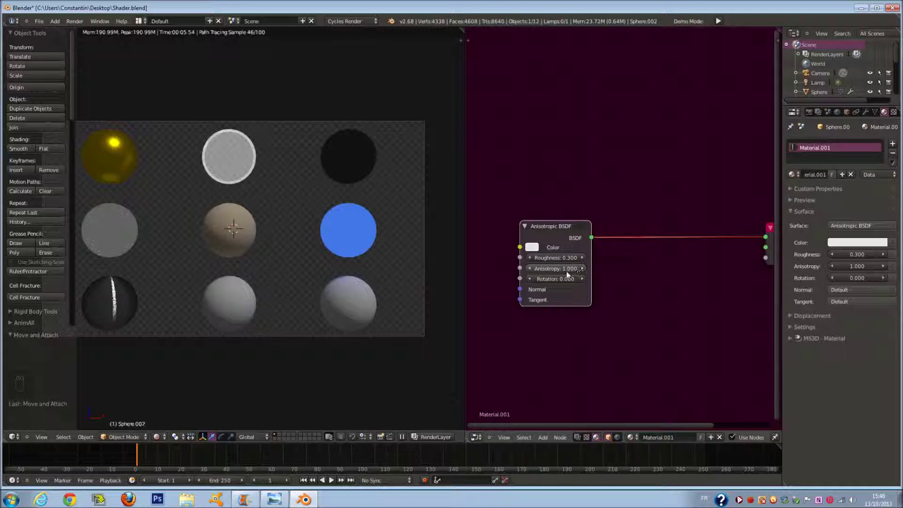
drag(578, 259, 241, 285)
click(540, 256)
text(1)
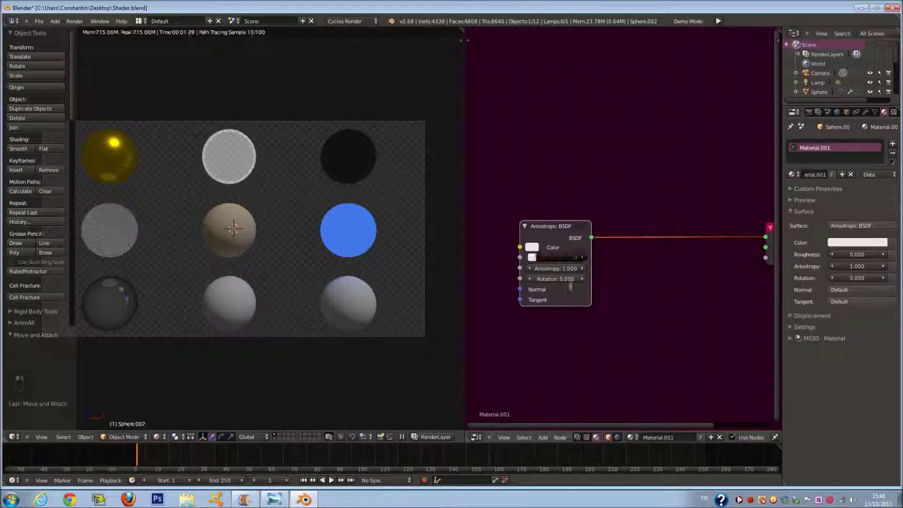
key(Return)
drag(536, 270, 535, 272)
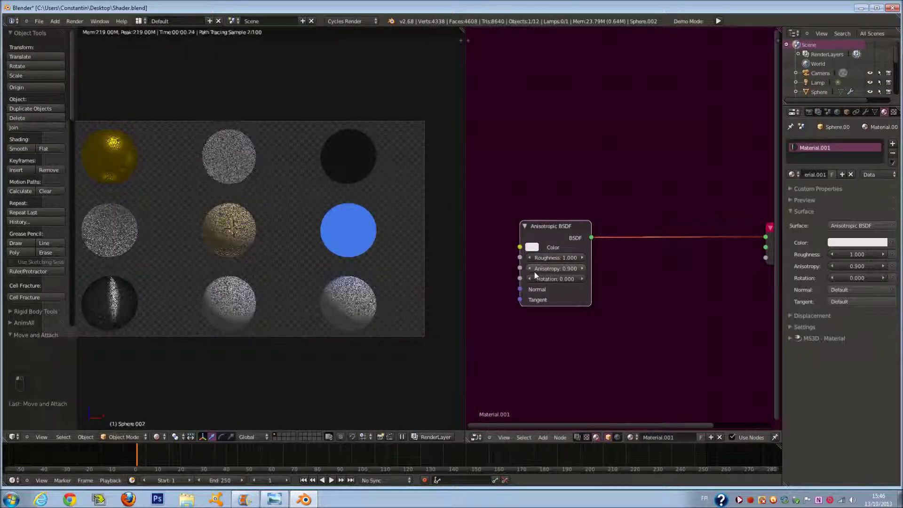
Select the sun lamp and enable shader nodes for it
right_click(233, 301)
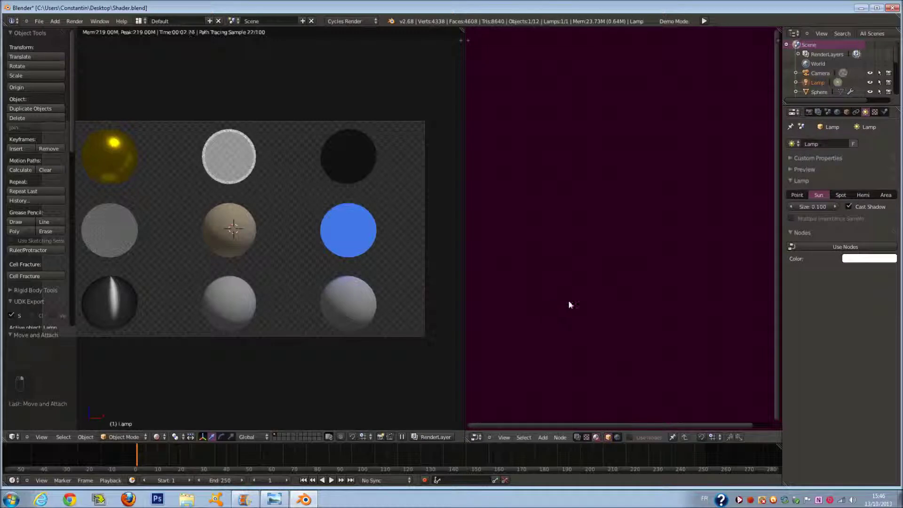
click(824, 248)
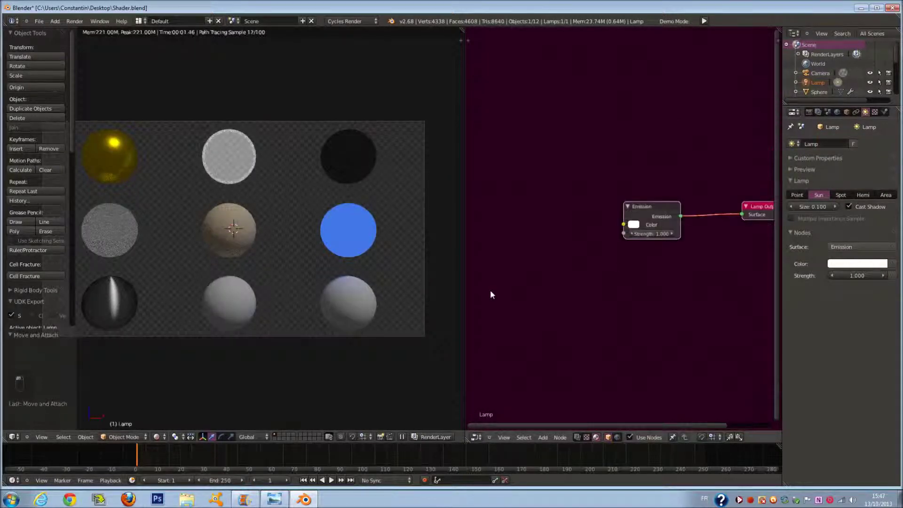
Give the middle sphere of the lowest row a new material named TOON
right_click(224, 298)
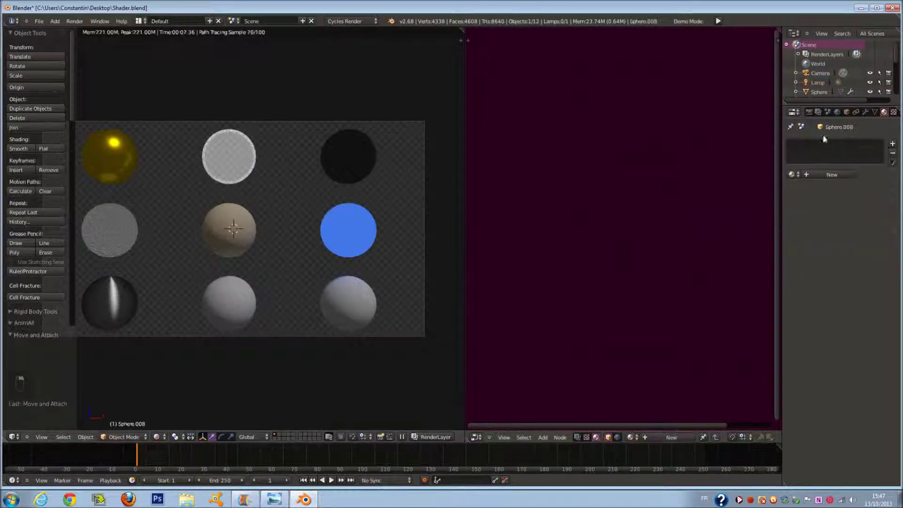
click(838, 174)
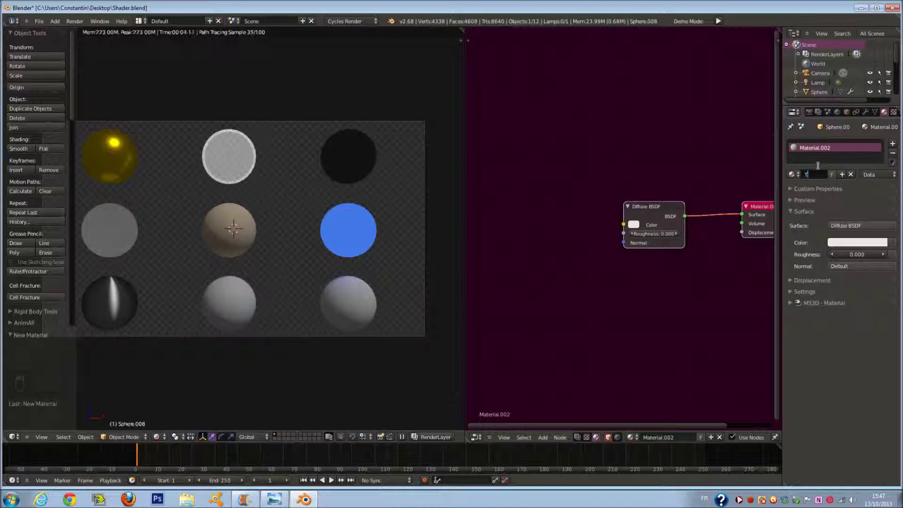
text(TOON)
key(Return)
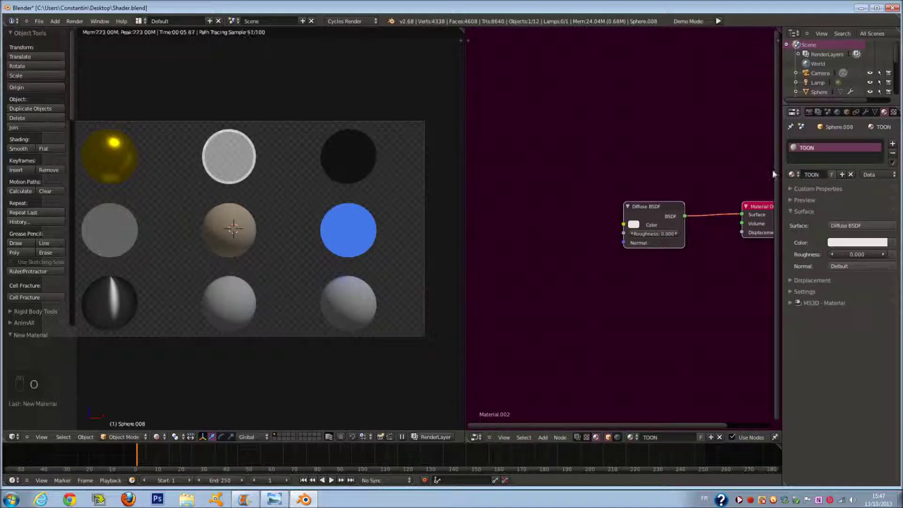
Replace the TOON material's Diffuse BSDF with a Toon BSDF node connected to the Surface input, placed farther from the Material Output
key(x)
key(shift+a)
mouse_move(631, 222)
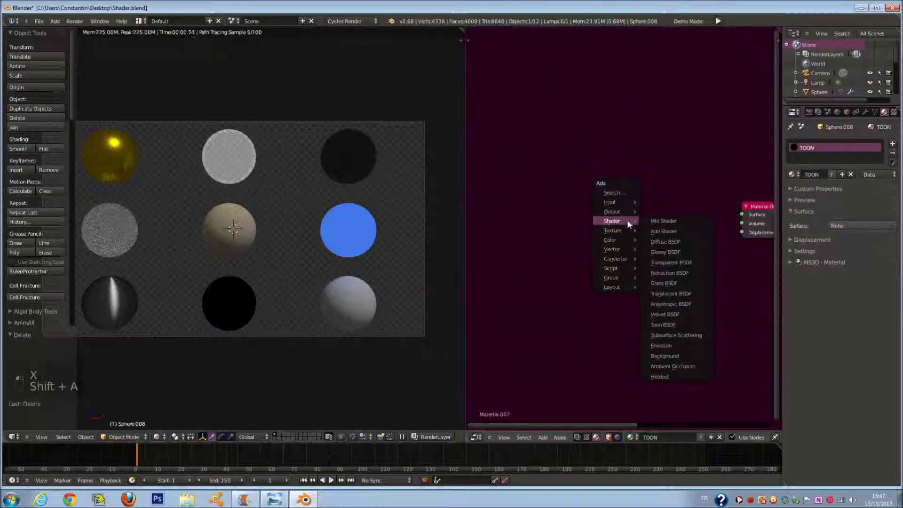
click(677, 326)
click(603, 228)
drag(656, 236, 742, 215)
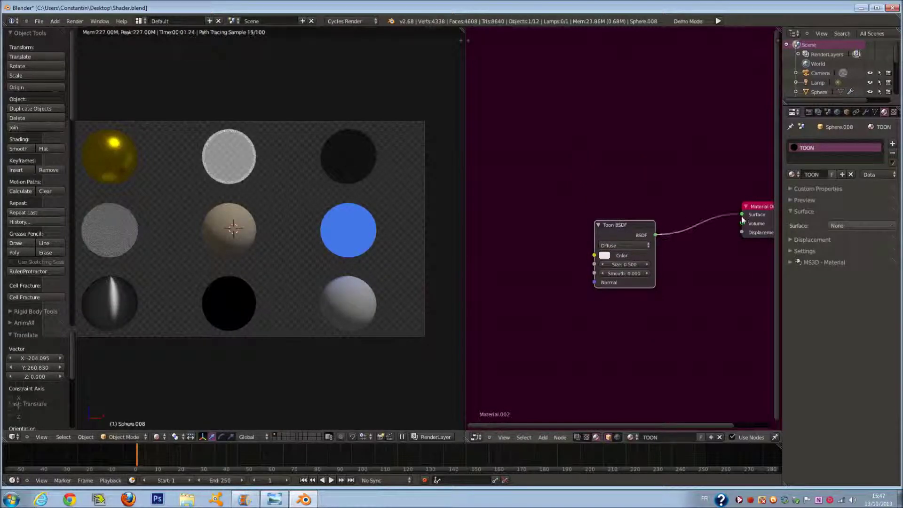
scroll(713, 221, up, 1)
drag(625, 236, 578, 227)
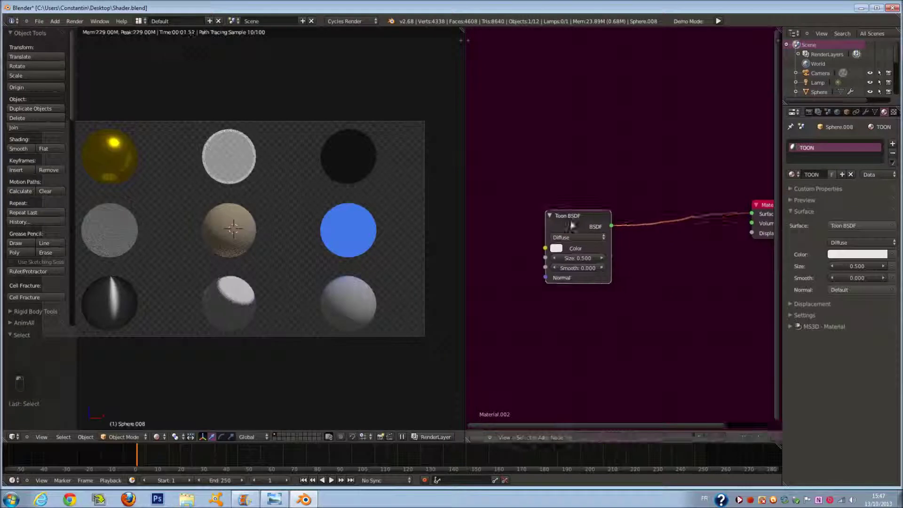
Try a Smooth value of 1 and a Size of 1 on the Toon BSDF node
scroll(575, 272, up, 1)
text(1)
key(Return)
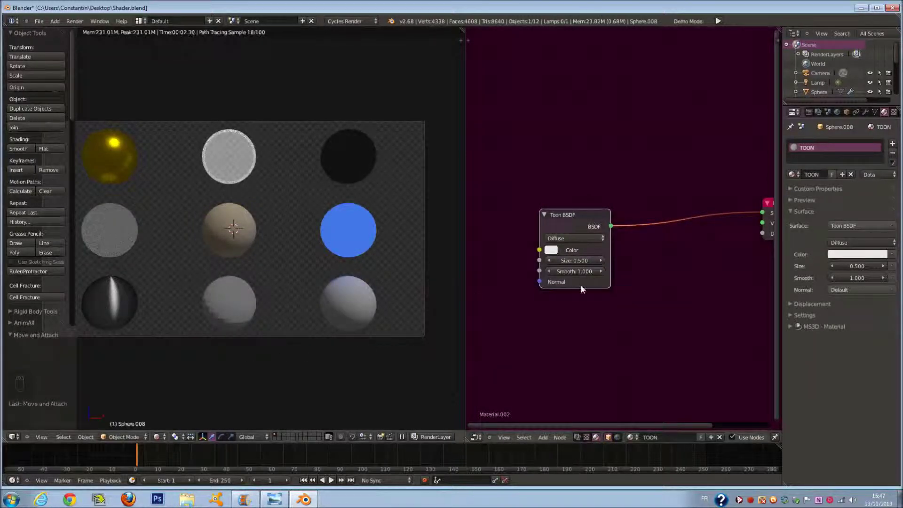
click(578, 260)
text(1)
key(Return)
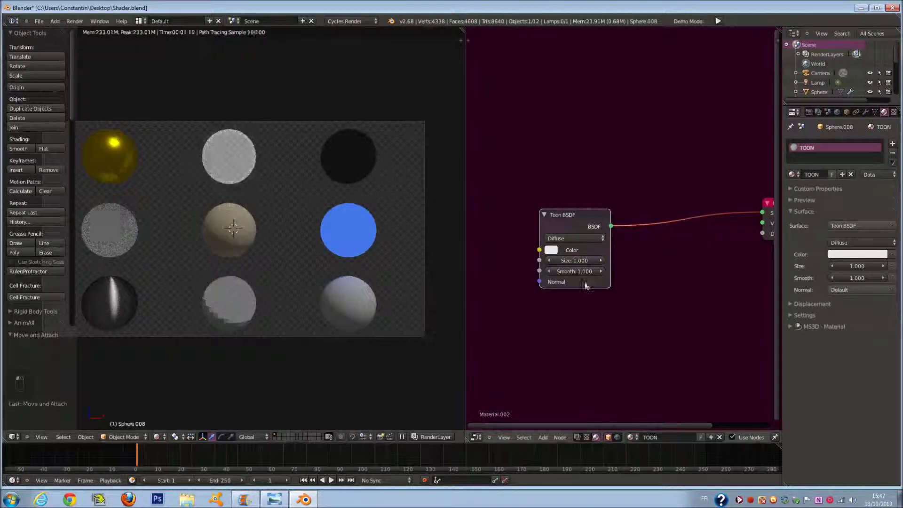
Reduce the Toon BSDF's Smooth to 0, try a Size near 0, and compare it with Size 1
drag(604, 270, 487, 268)
drag(584, 260, 383, 276)
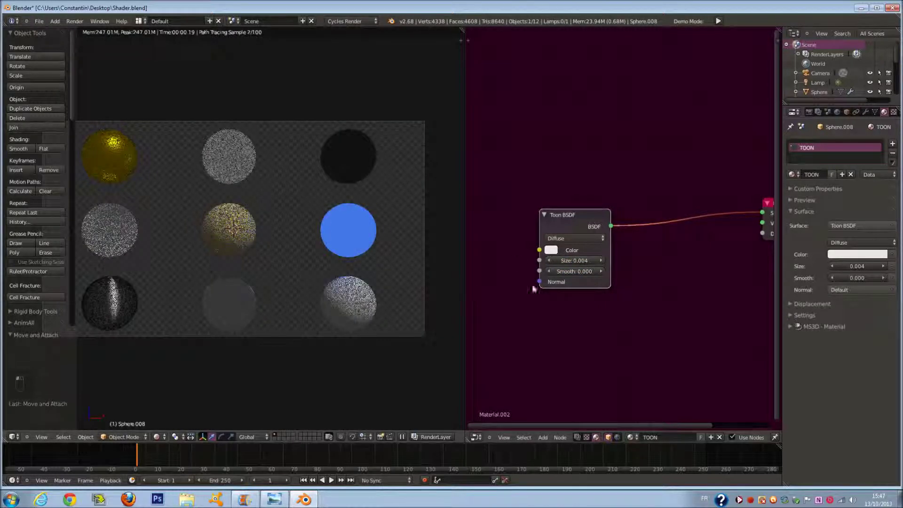
drag(592, 262, 553, 262)
click(582, 262)
text(1)
key(Return)
middle_drag(318, 310, 277, 304)
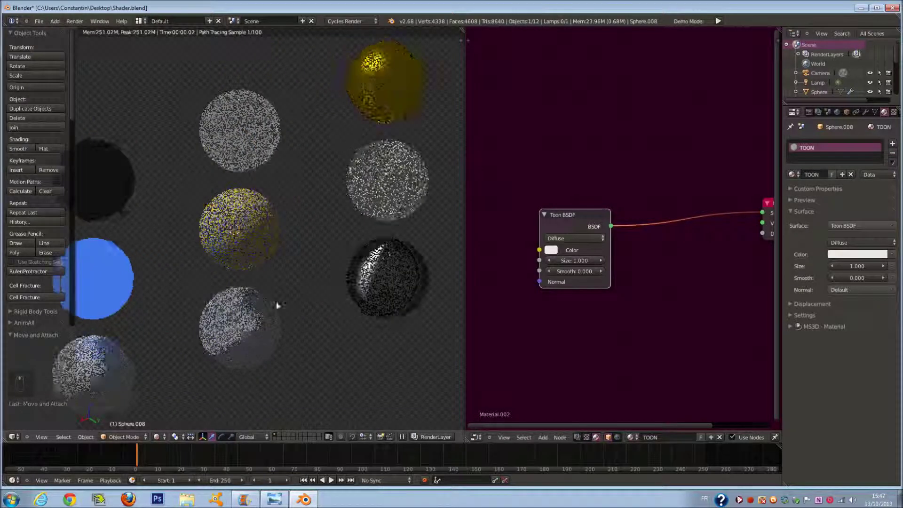
Lower the Toon BSDF's Size, raise it in increments to 0.5, and set Smooth to 0.1
drag(570, 259, 373, 286)
middle_drag(367, 288, 245, 318)
click(600, 260)
middle_drag(359, 314, 400, 314)
click(599, 260)
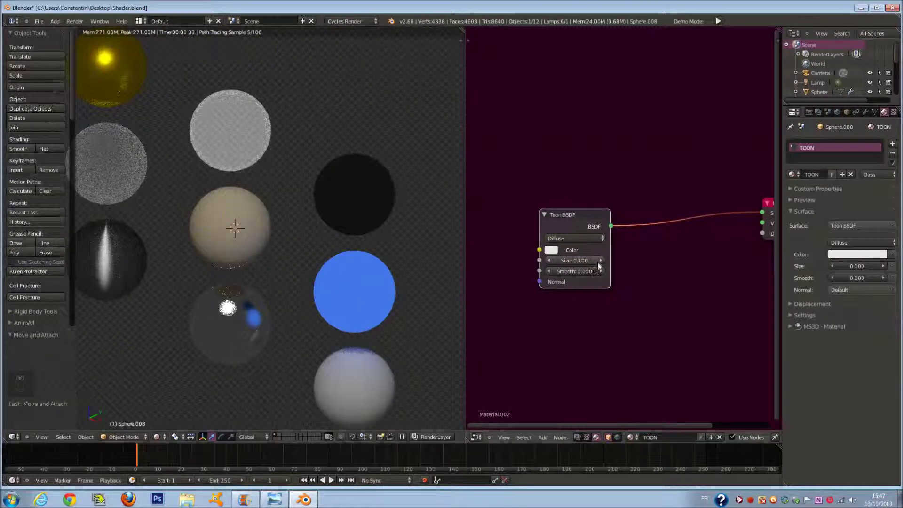
click(600, 261)
click(600, 261)
click(600, 260)
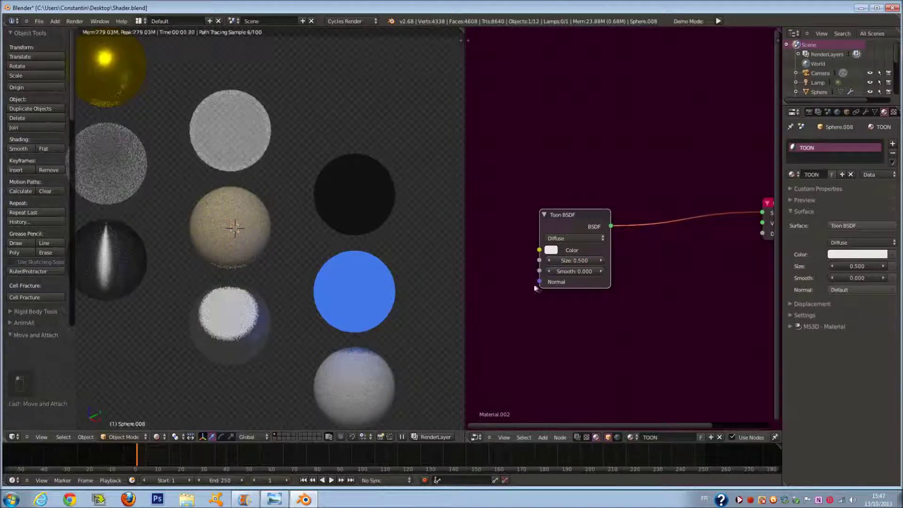
click(602, 271)
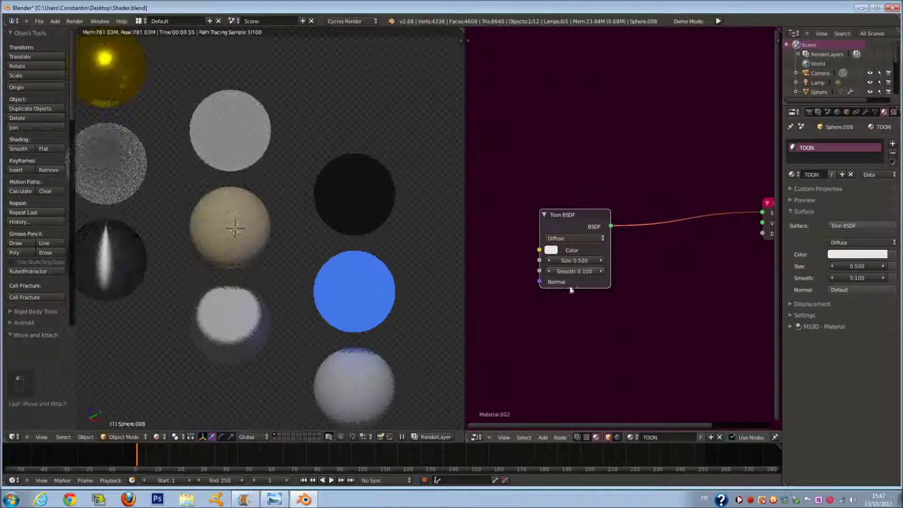
Return to the camera view, color the Toon BSDF pale yellow-green, and move the node farther from the Material Output
key(KP_0)
key(a)
key(a)
key(a)
key(a)
click(551, 250)
drag(585, 168, 570, 152)
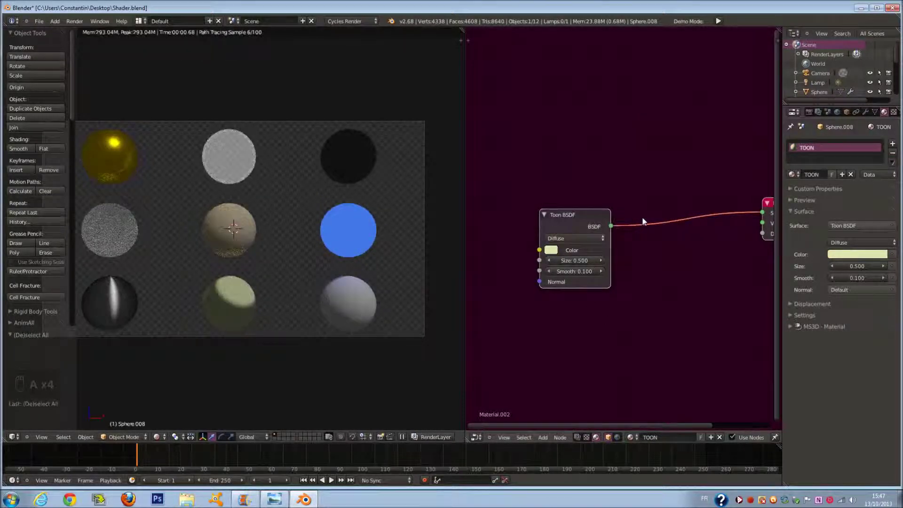
drag(592, 213, 508, 207)
key(a)
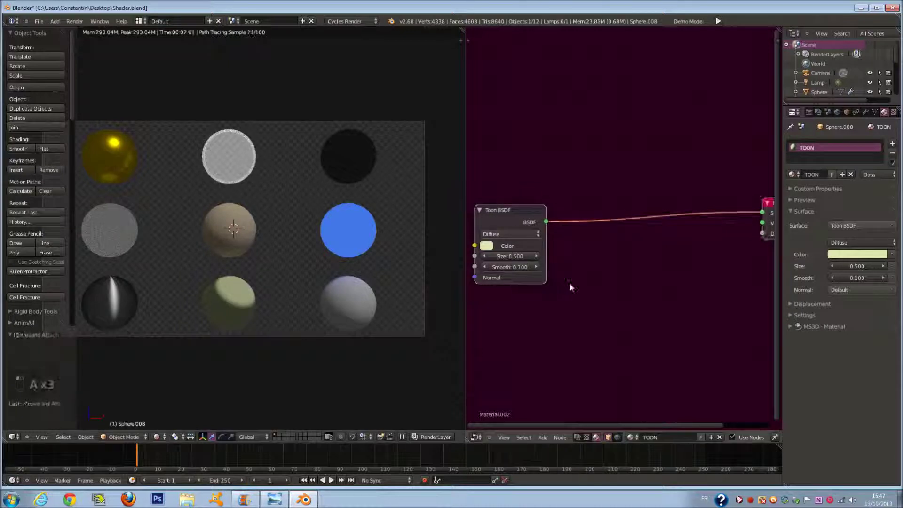
key(shift+a)
mouse_move(569, 283)
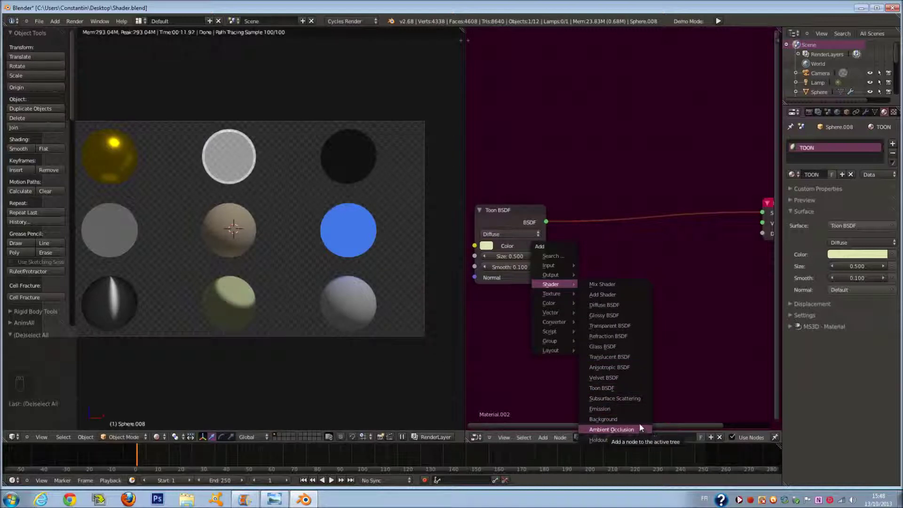
Create a new material for the remaining untextured sphere in the lowest row and delete its Diffuse BSDF node
right_click(346, 290)
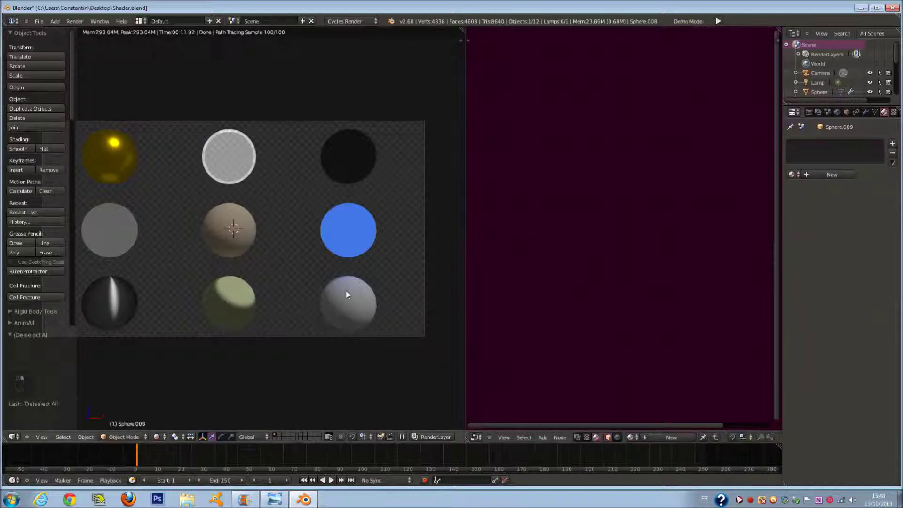
click(833, 175)
key(x)
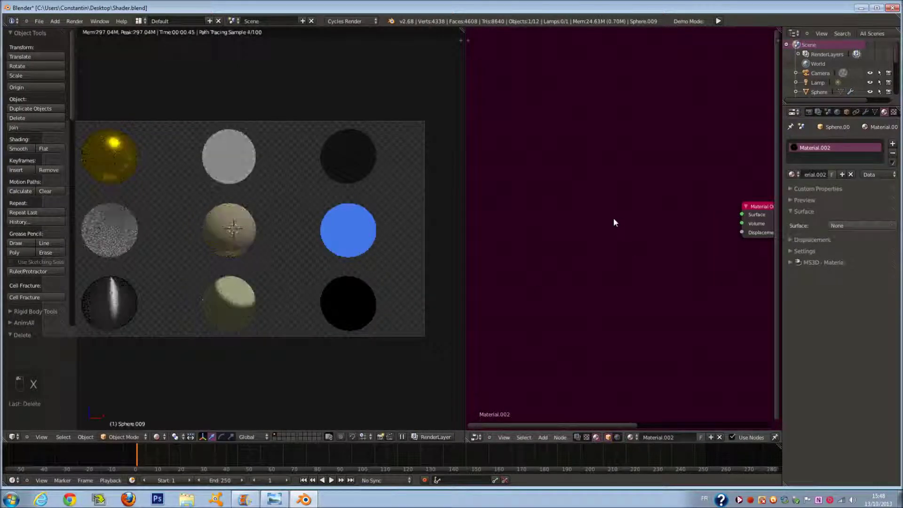
key(shift+a)
mouse_move(584, 230)
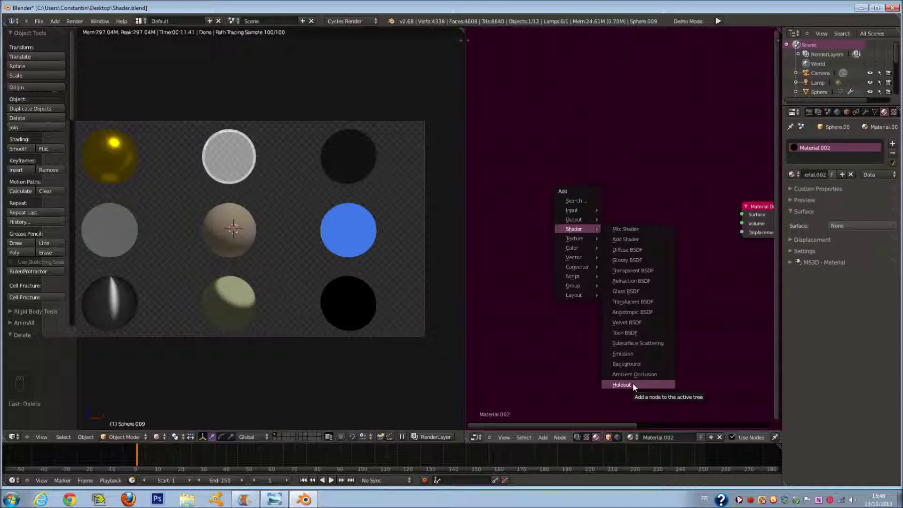
click(640, 363)
click(664, 346)
key(x)
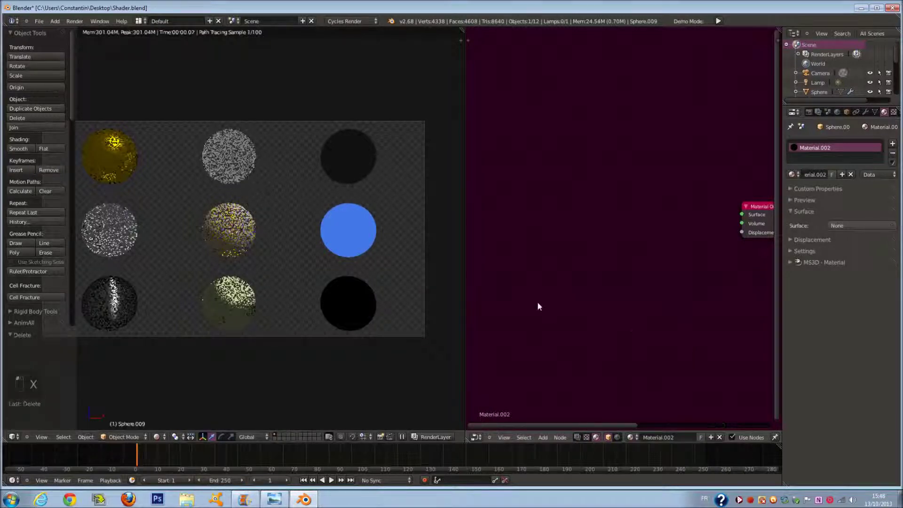
Add a Velvet BSDF node, connect it to the Material Output's Surface input, and align it with the output node
key(shift+a)
mouse_move(537, 301)
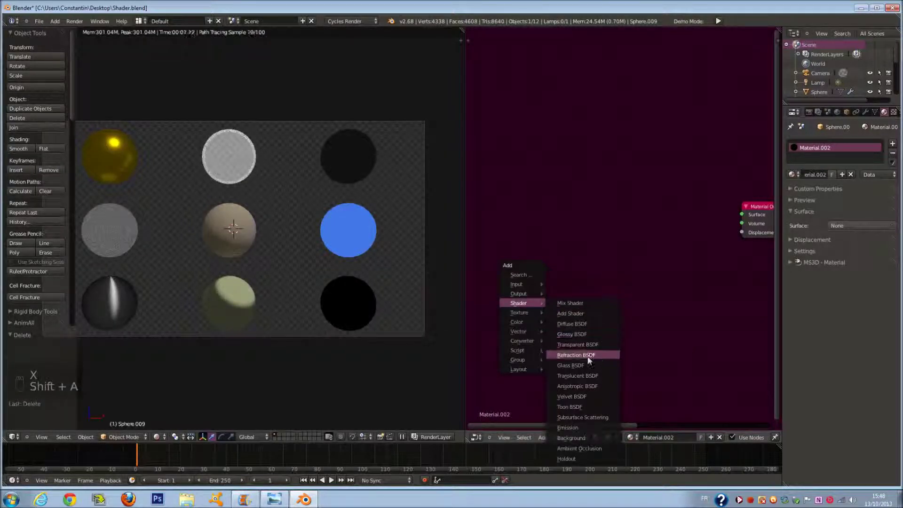
click(588, 397)
click(584, 268)
drag(642, 283, 742, 214)
drag(625, 275, 624, 196)
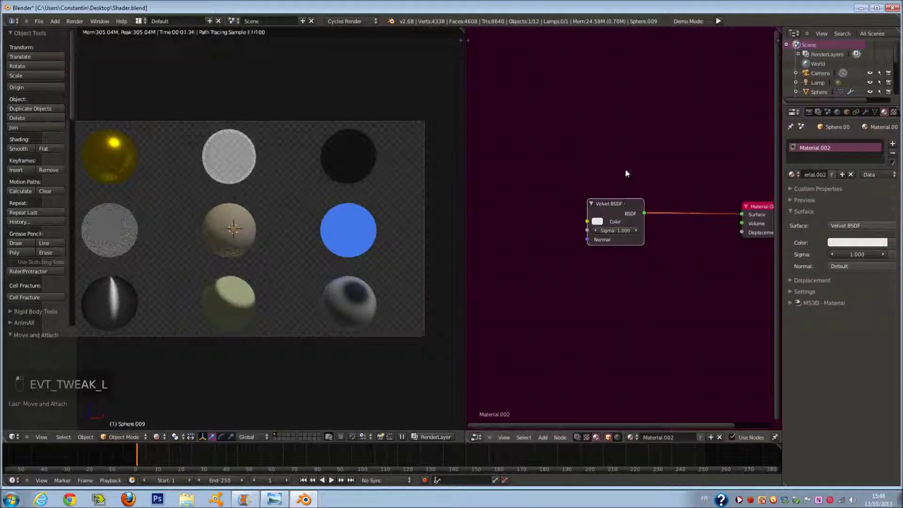
Set the Velvet BSDF node's Sigma to 0.4
scroll(626, 172, up, 7)
drag(629, 238, 284, 254)
click(648, 236)
click(648, 236)
click(647, 236)
click(647, 237)
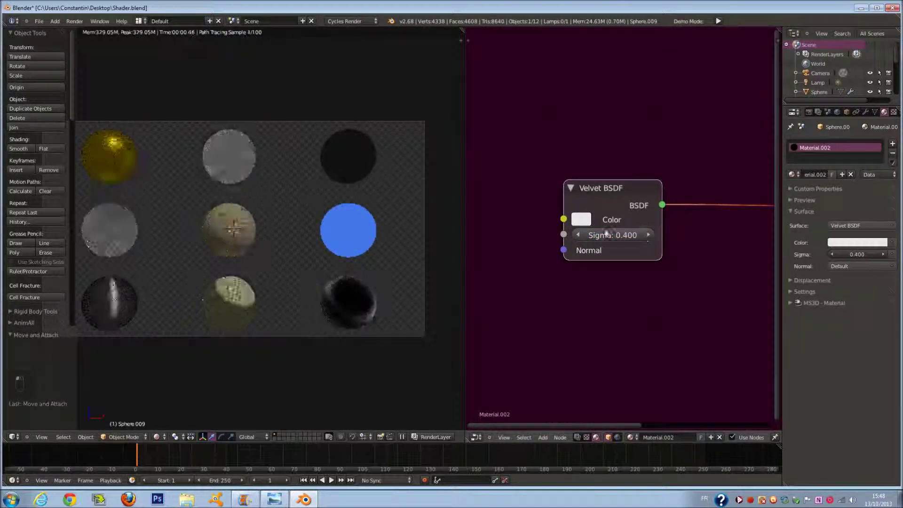
Color the Velvet BSDF magenta and save the file
click(590, 219)
drag(634, 282, 729, 337)
scroll(683, 230, down, 2)
key(ctrl+s)
Switch the 3D viewport from Rendered to Solid shading and save the file
middle_drag(294, 299, 205, 297)
click(156, 437)
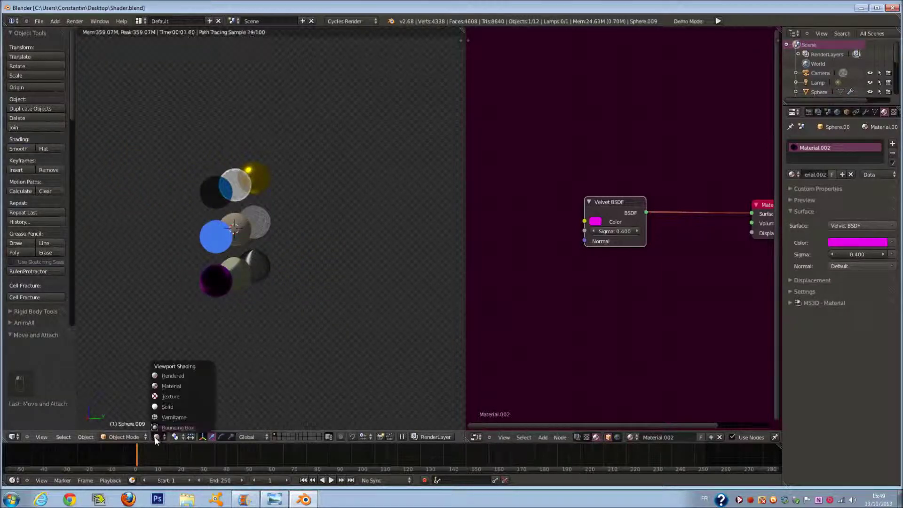
click(174, 405)
key(ctrl+s)
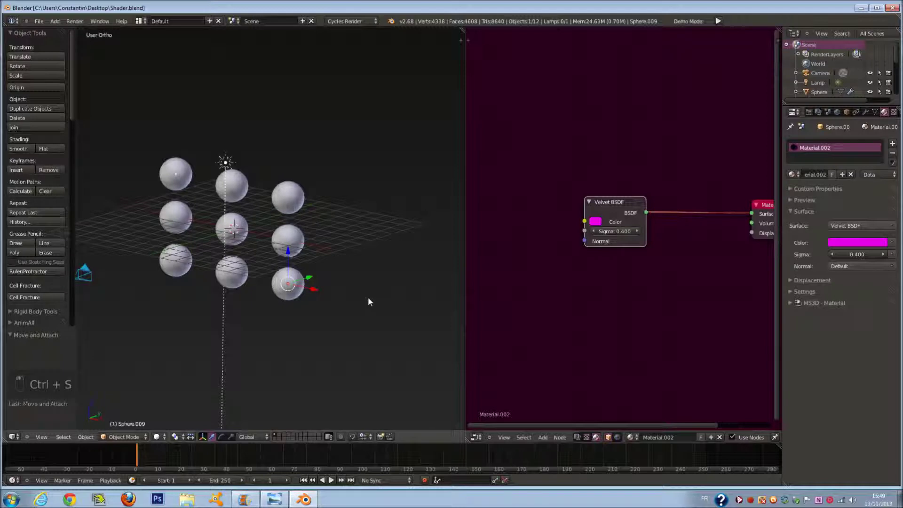
Circle-select all the spheres and move them to another layer, leaving only the camera and lamp on the current one
key(KP_1)
key(a)
key(a)
key(a)
key(a)
key(a)
key(a)
mouse_move(317, 272)
middle_down()
mouse_move(258, 248)
mouse_move(229, 220)
middle_up()
key(c)
scroll(218, 221, down, 8)
drag(218, 221, 300, 256)
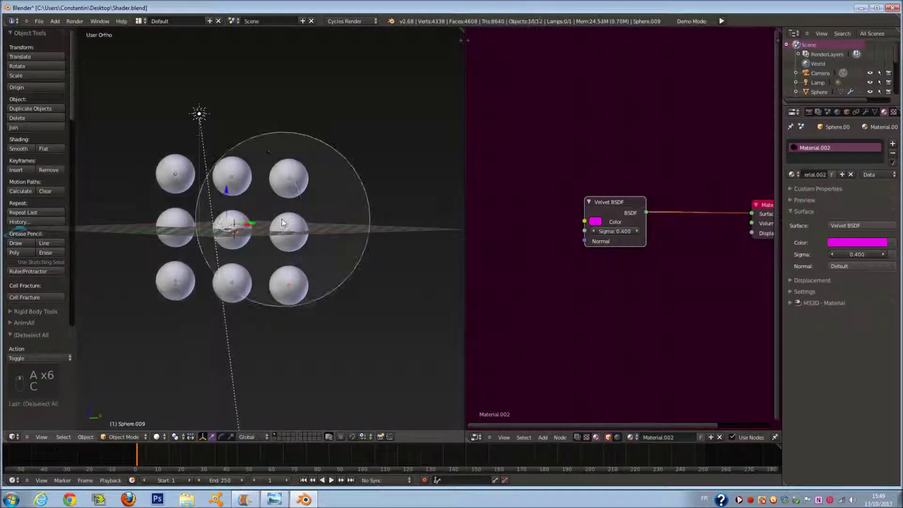
right_click(301, 255)
key(z)
key(z)
key(m)
scroll(388, 291, down, 1)
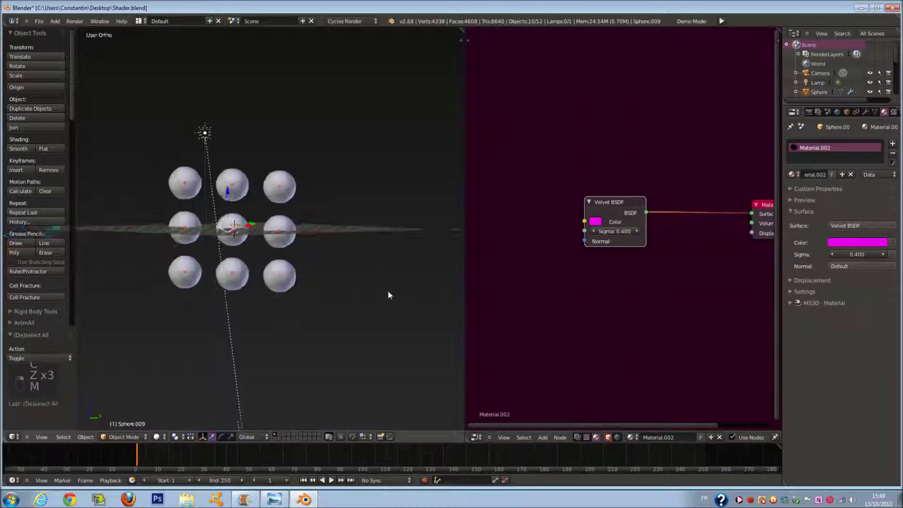
key(m)
click(470, 307)
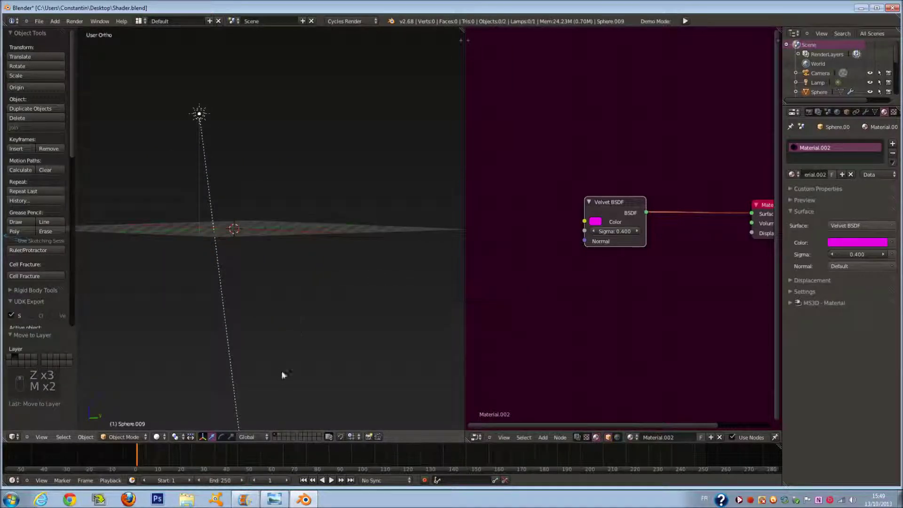
Add a plane mesh in the camera view and scale it up by a factor of about 6.5
key(KP_0)
key(a)
key(a)
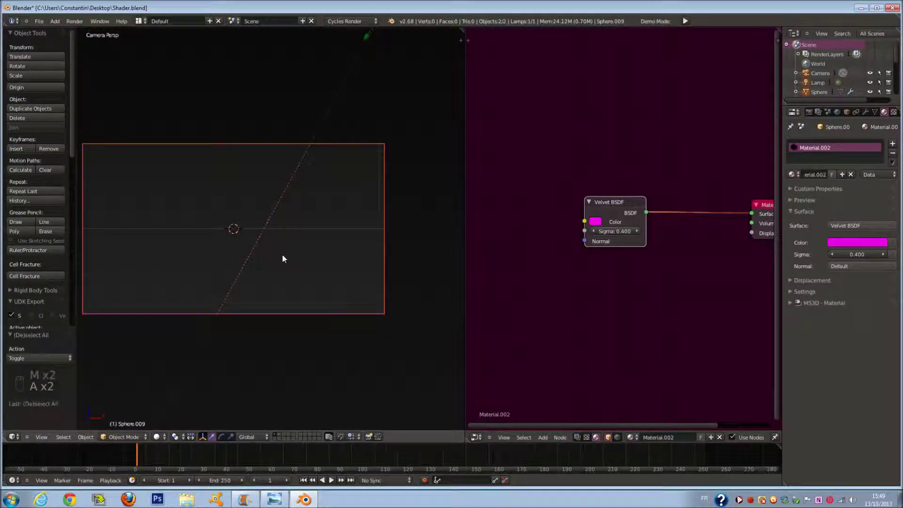
key(shift+a)
mouse_move(280, 256)
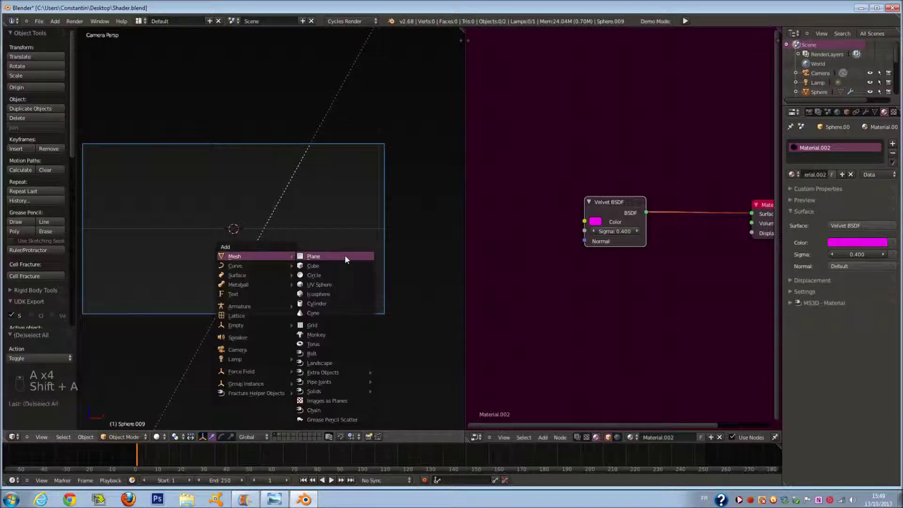
click(345, 255)
key(s)
click(579, 279)
Move the plane down toward the lower edge of the camera frame and scale it by about 0.58
scroll(308, 215, down, 3)
drag(235, 197, 235, 239)
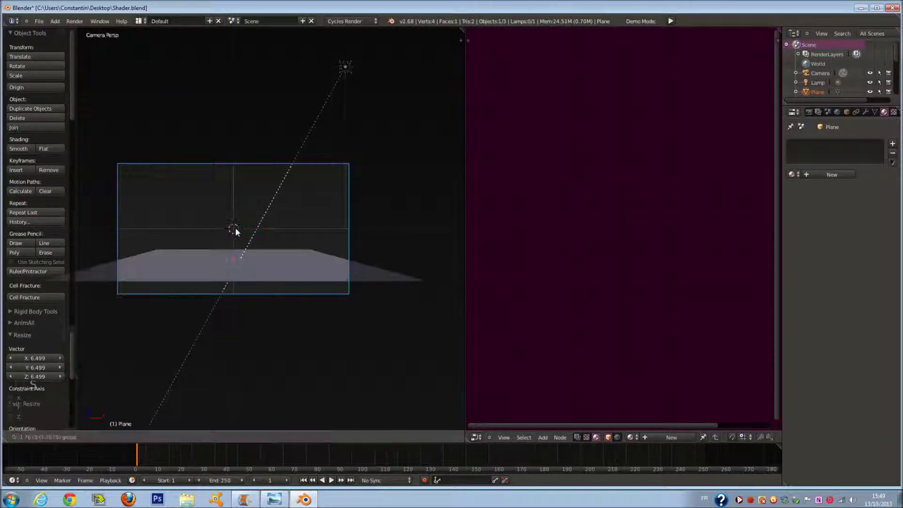
key(s)
click(312, 293)
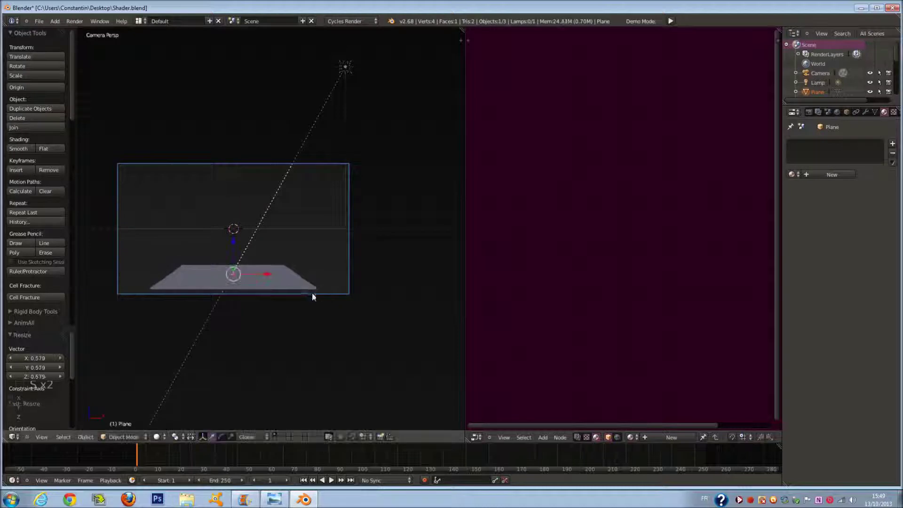
UV-map the whole plane from the top view using Project from View (Bounds)
scroll(324, 268, up, 2)
middle_drag(324, 273, 264, 283)
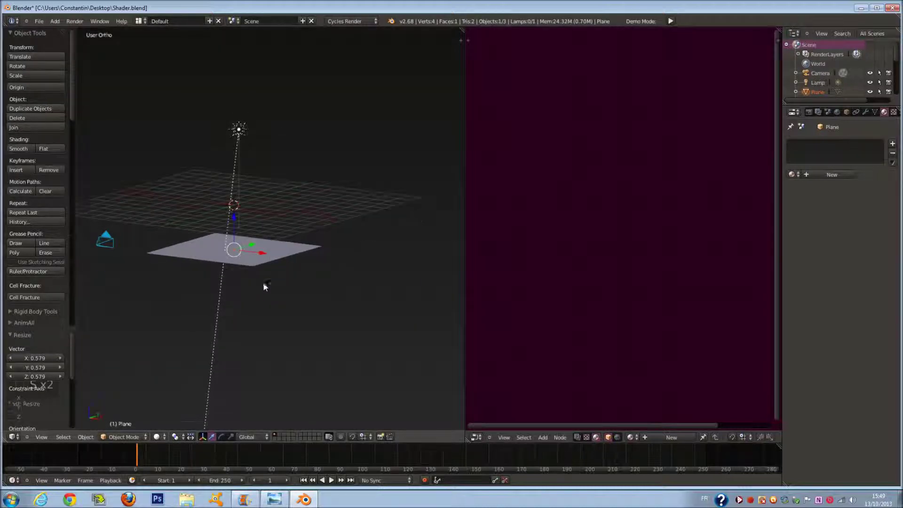
key(KP_7)
key(Tab)
shift+middle_drag(299, 319, 301, 379)
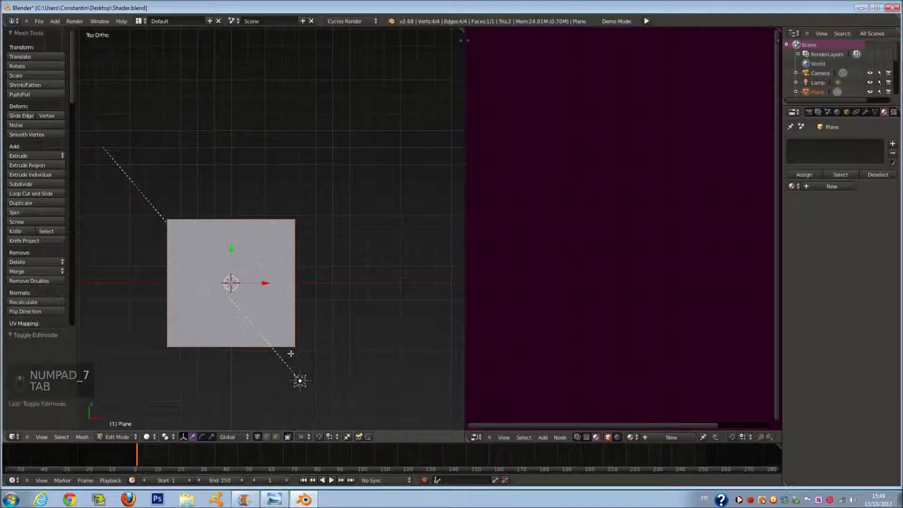
key(u)
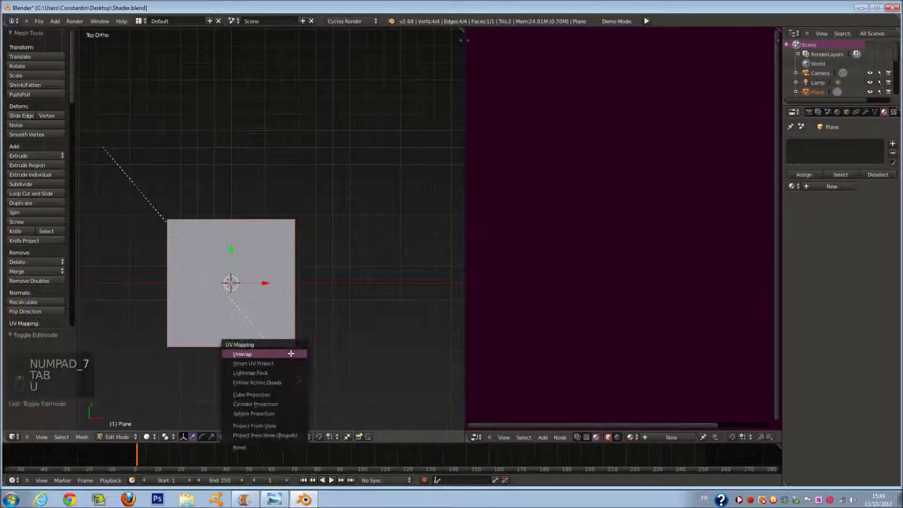
click(285, 436)
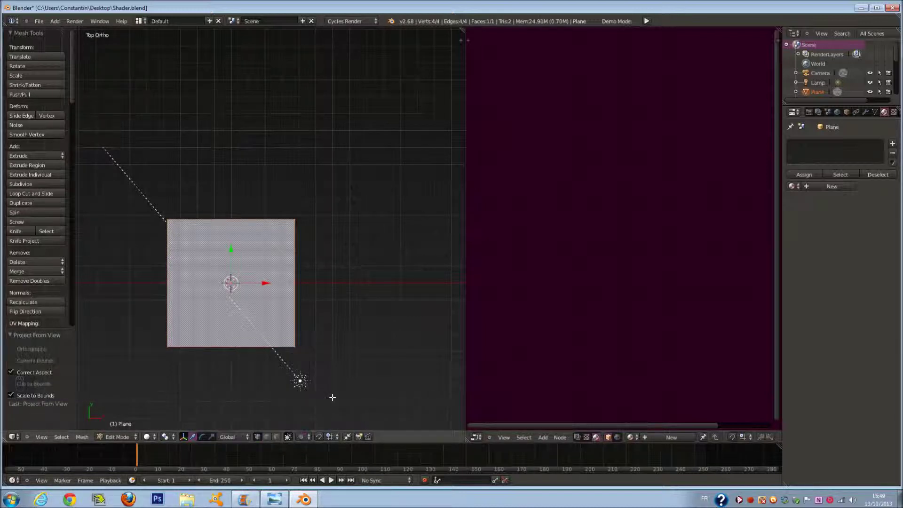
key(Tab)
scroll(296, 363, up, 2)
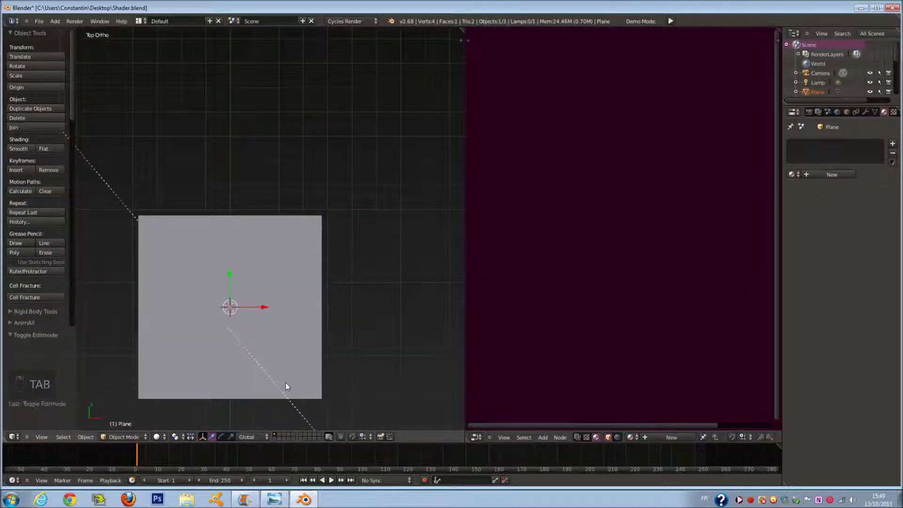
key(Tab)
key(u)
click(315, 333)
key(Tab)
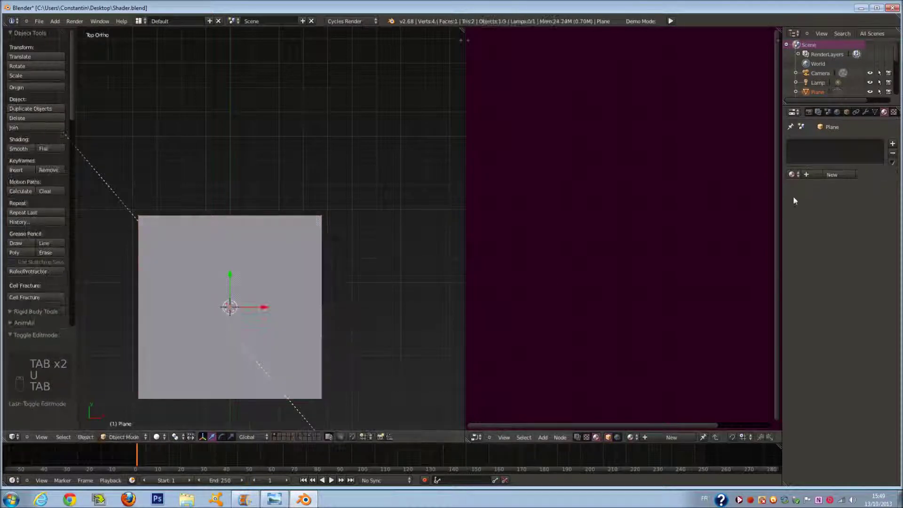
Create a new material for the plane and name it Métal
click(836, 174)
text(Ma)
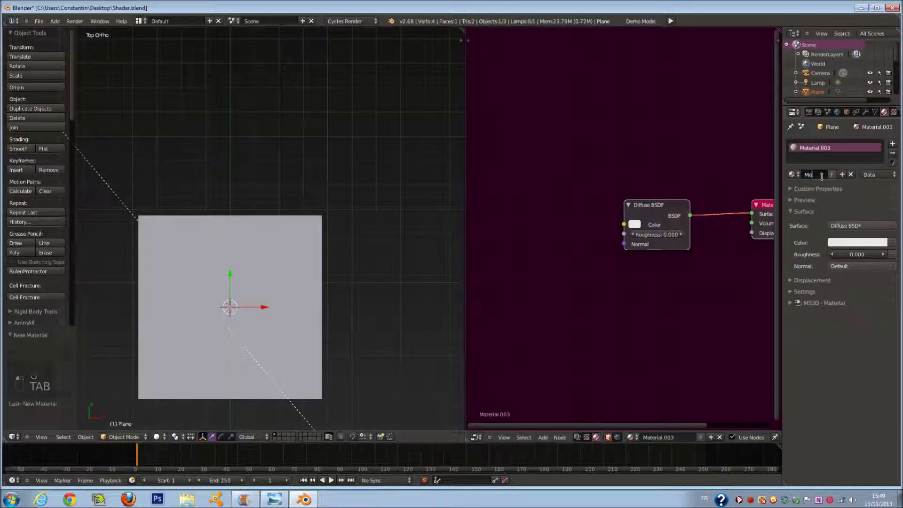
text(tal)
key(Return)
Select the camera in camera view and raise it about 2.86 units along the Z axis
key(KP_0)
key(a)
key(a)
right_click(425, 265)
scroll(333, 297, down, 2)
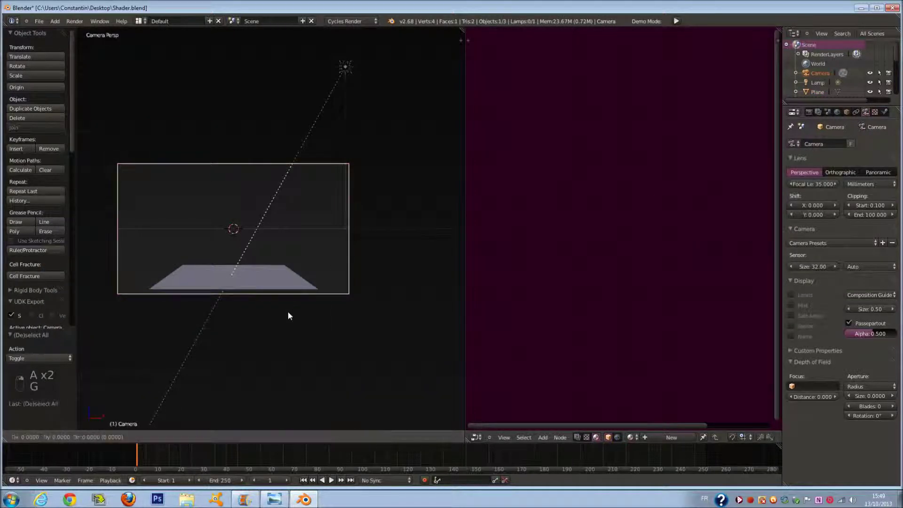
key(g)
key(z)
click(276, 193)
Tilt the camera about the X axis by about -11.6° and a further -2.7° to frame the plane
key(shift+z)
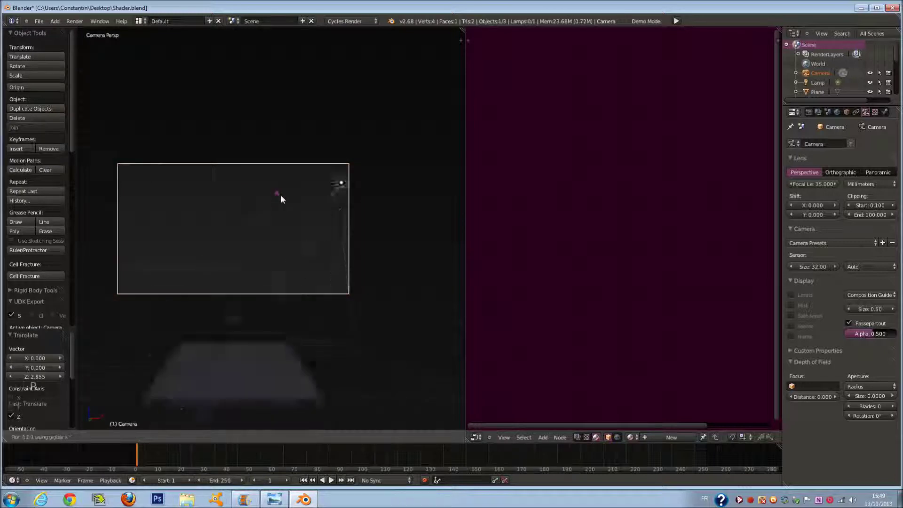
key(shift+z)
key(r)
key(x)
click(278, 169)
key(r)
key(r)
key(r)
key(r)
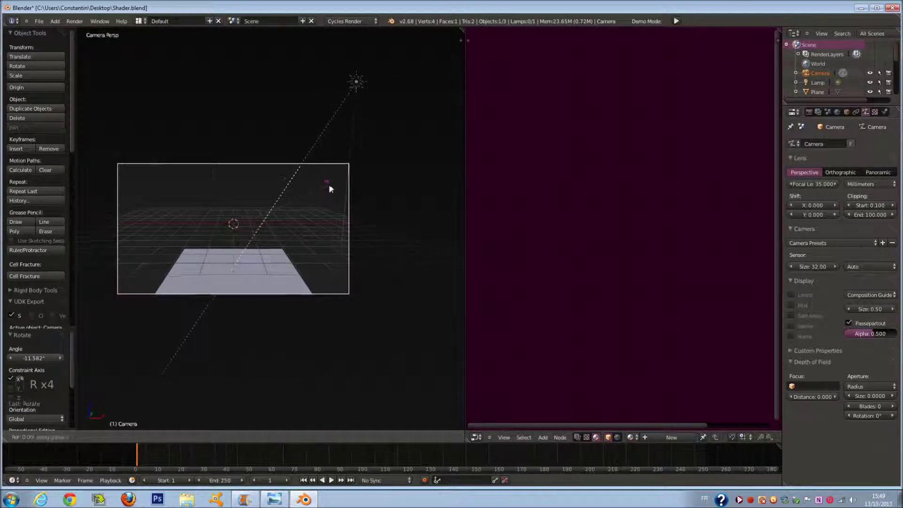
click(329, 182)
scroll(318, 202, up, 2)
Add an Image Texture node to the plane's material and link its Color output to the Diffuse BSDF Color input
right_click(316, 273)
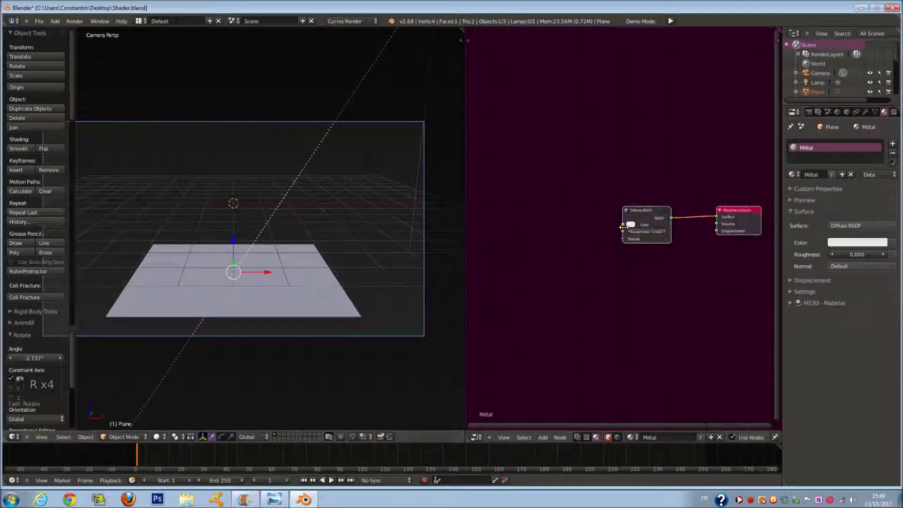
scroll(624, 228, up, 3)
key(shift+a)
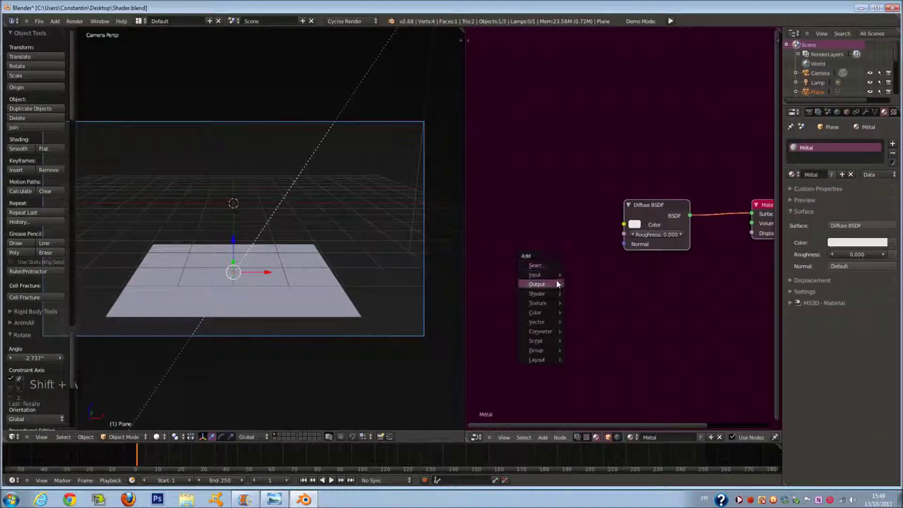
mouse_move(553, 295)
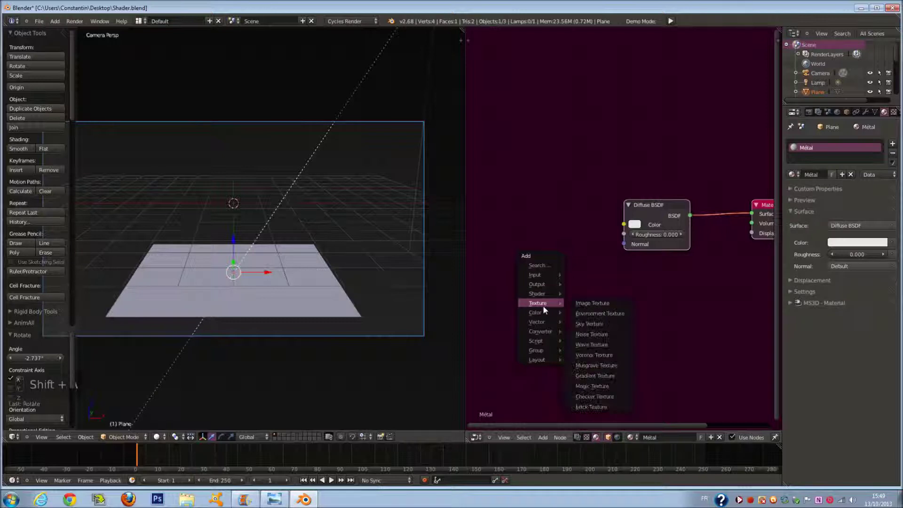
click(586, 305)
click(487, 216)
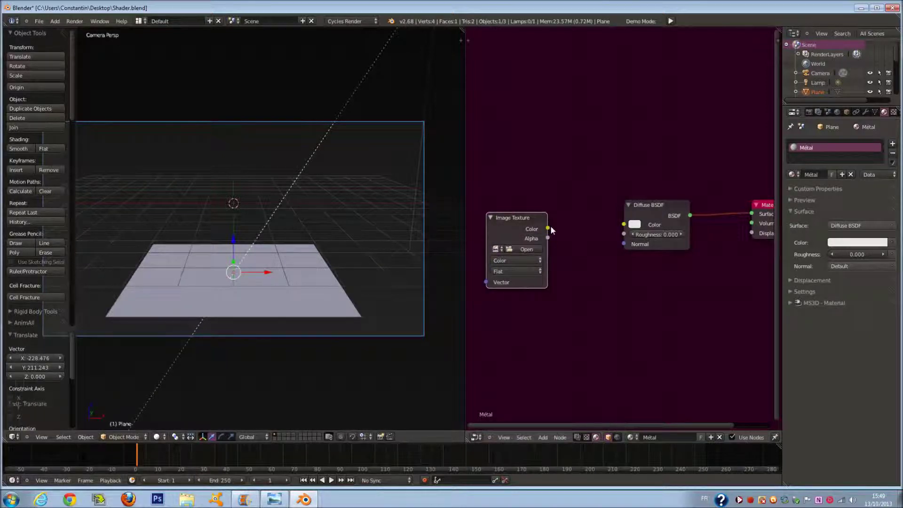
drag(622, 227, 623, 227)
Switch the 3D viewport to Rendered shading and save the file
click(158, 436)
click(184, 374)
key(ctrl+s)
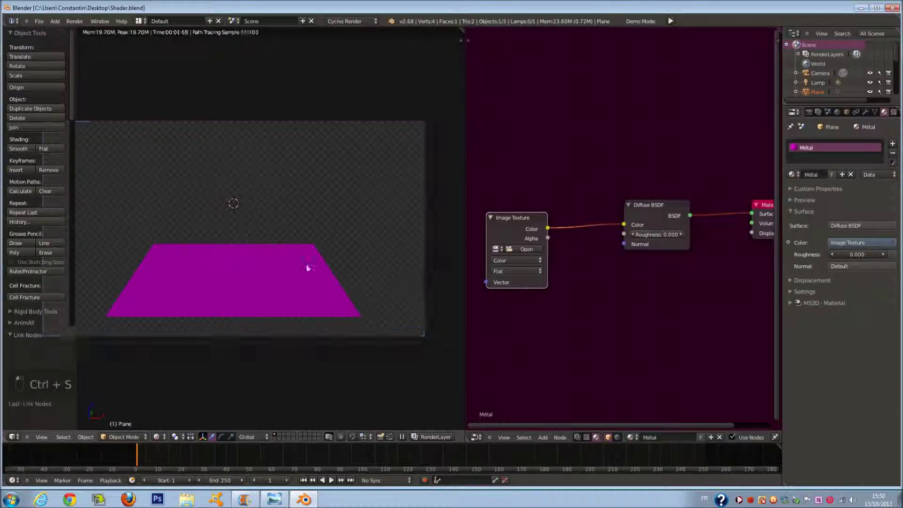
Load MetalBare0104_1_L_COLOR.png from the TEXTURESSS folder into the Image Texture node
middle_drag(524, 268, 555, 273)
click(564, 252)
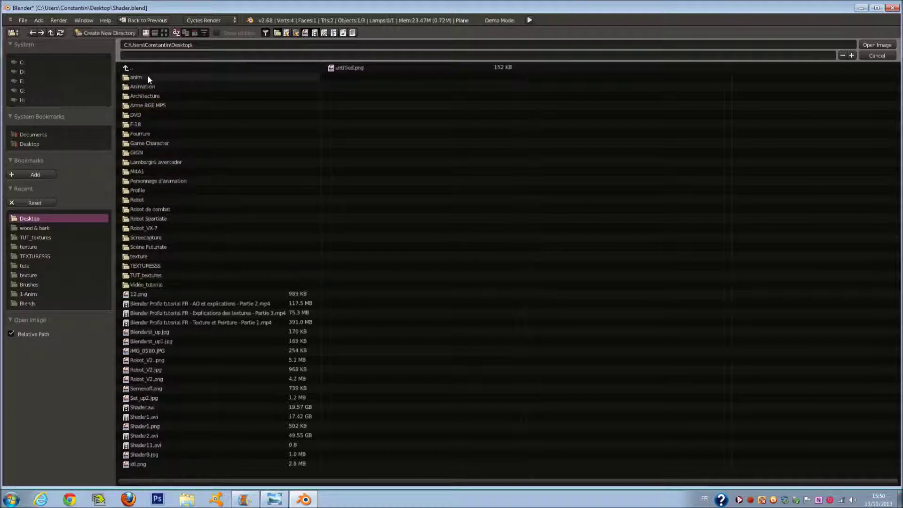
click(151, 267)
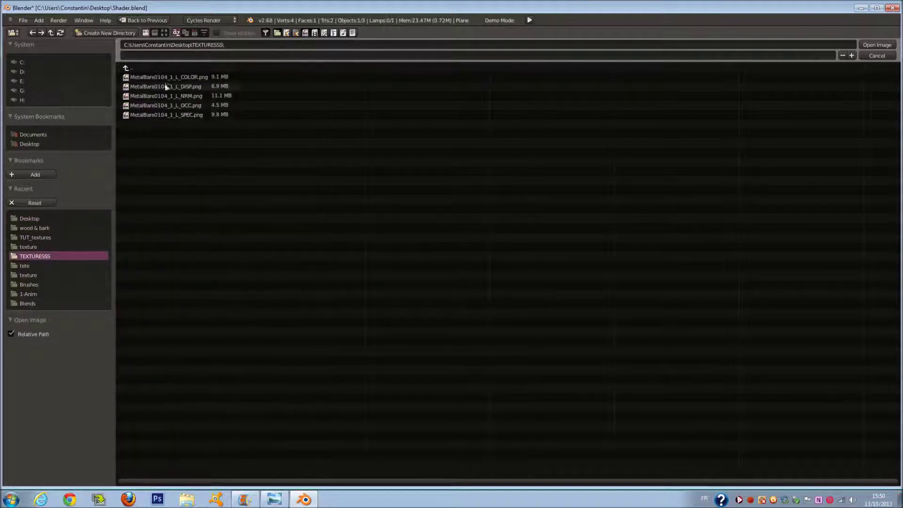
click(179, 77)
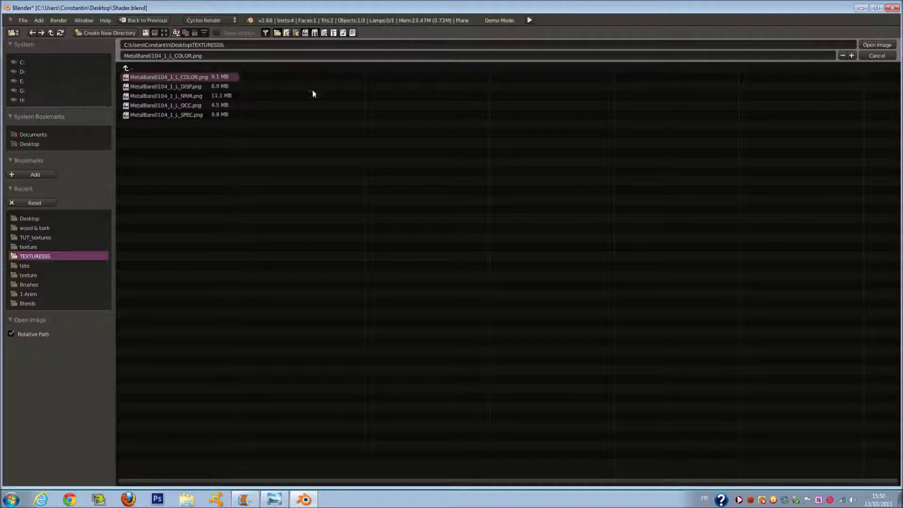
click(874, 45)
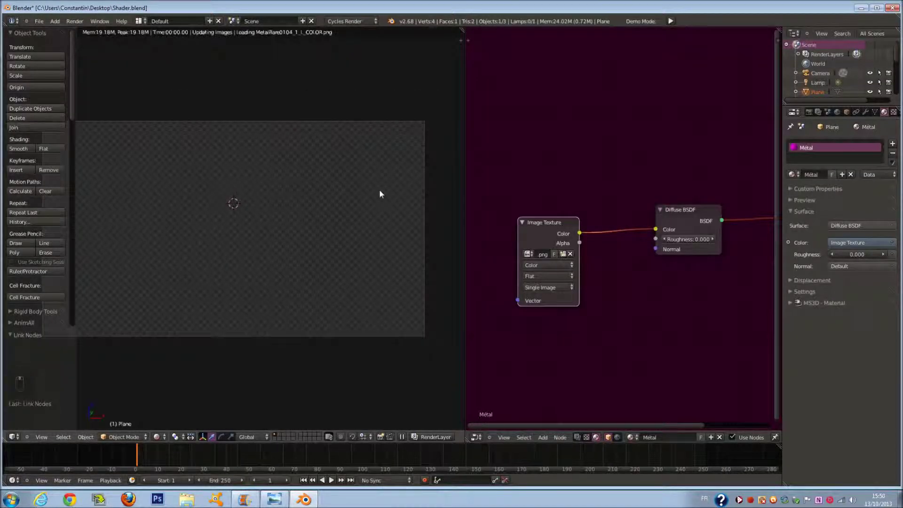
Move the Image Texture and Diffuse BSDF nodes further left in the node graph
scroll(595, 234, down, 1)
drag(576, 235, 517, 226)
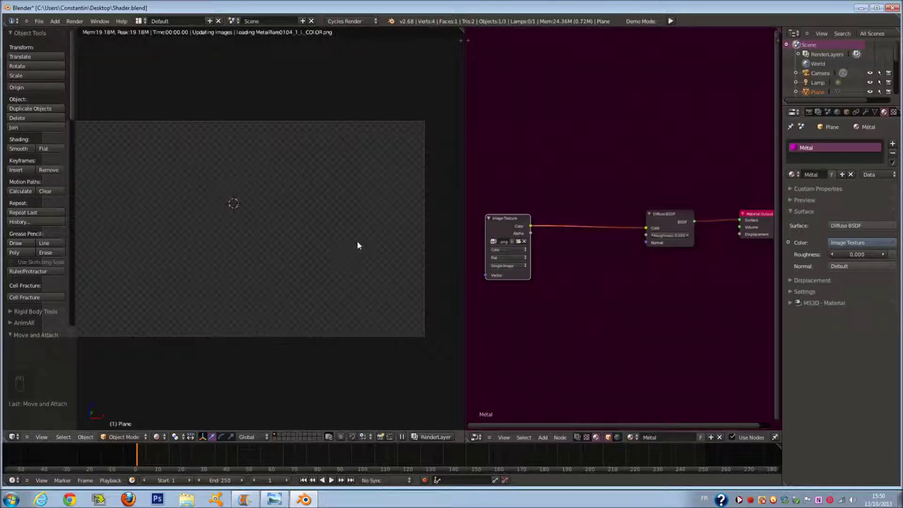
scroll(687, 216, up, 1)
drag(696, 214, 625, 209)
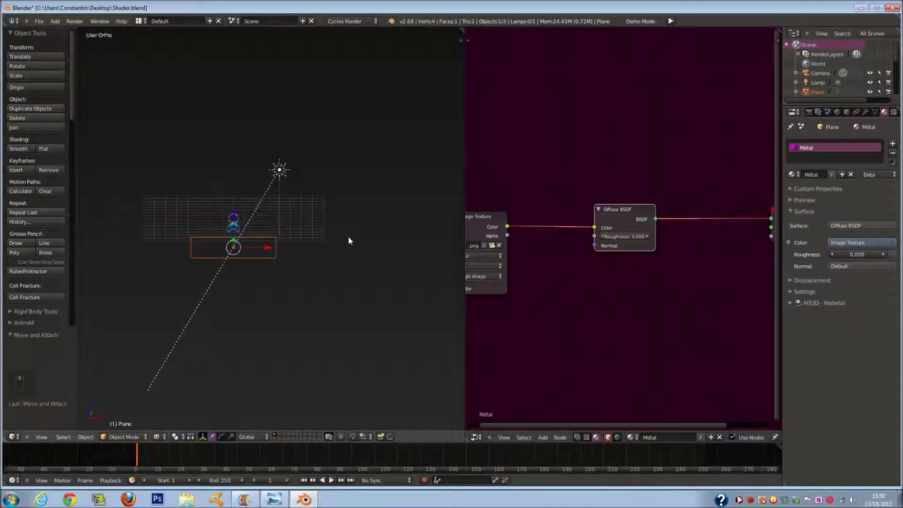
Return the 3D viewport to the camera view with Rendered shading, closer in on the textured plane
key(KP_0)
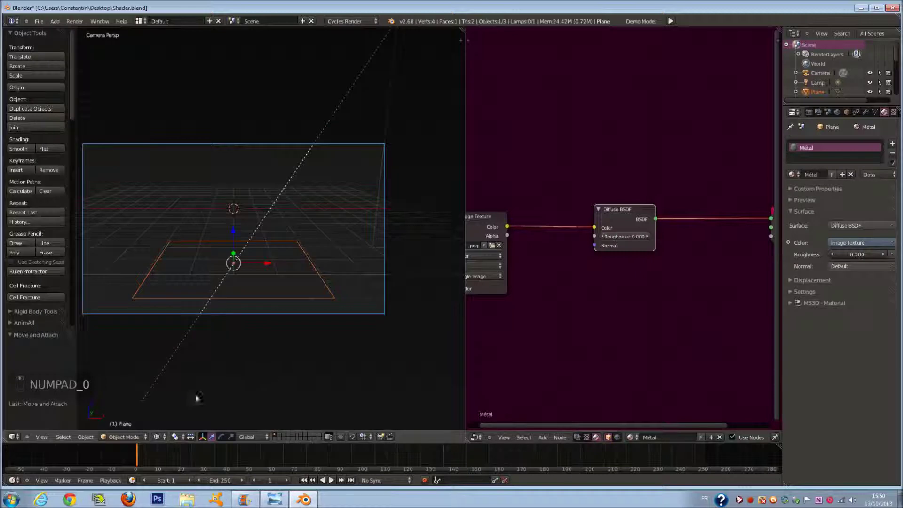
click(165, 436)
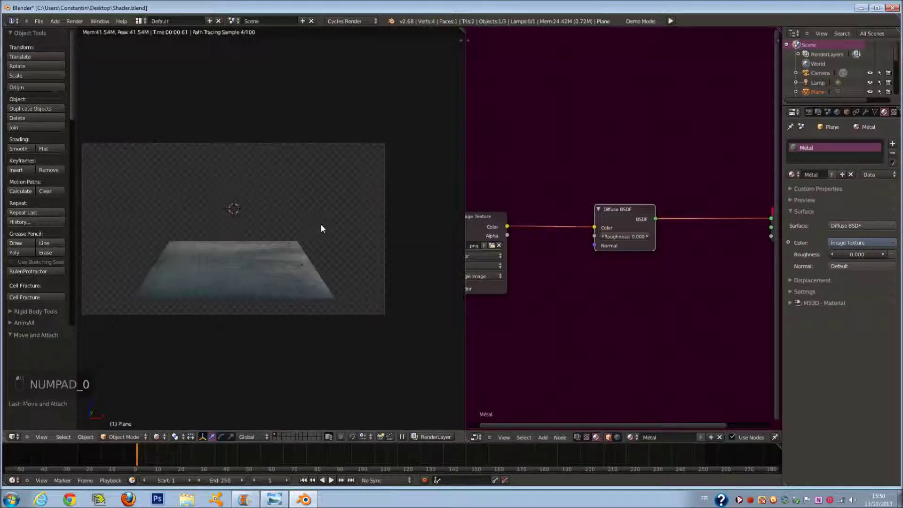
scroll(257, 279, up, 1)
scroll(259, 286, up, 1)
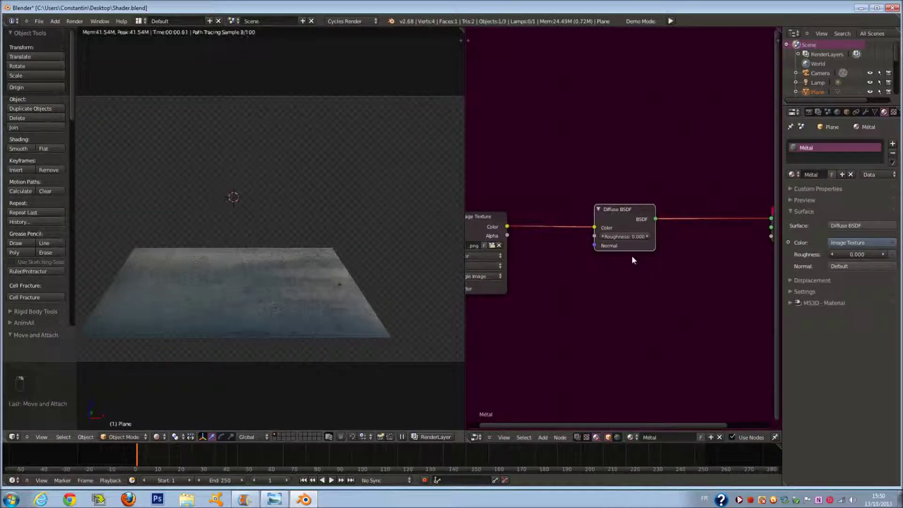
Spread the Material Output and Diffuse BSDF nodes to the right to make room in the node chain
scroll(636, 252, down, 5)
middle_drag(646, 244, 555, 250)
drag(655, 228, 700, 227)
middle_drag(527, 255, 588, 259)
scroll(589, 257, up, 2)
drag(591, 232, 621, 230)
middle_drag(580, 250, 613, 258)
Duplicate the Image Texture node and place the copy above the original
click(530, 246)
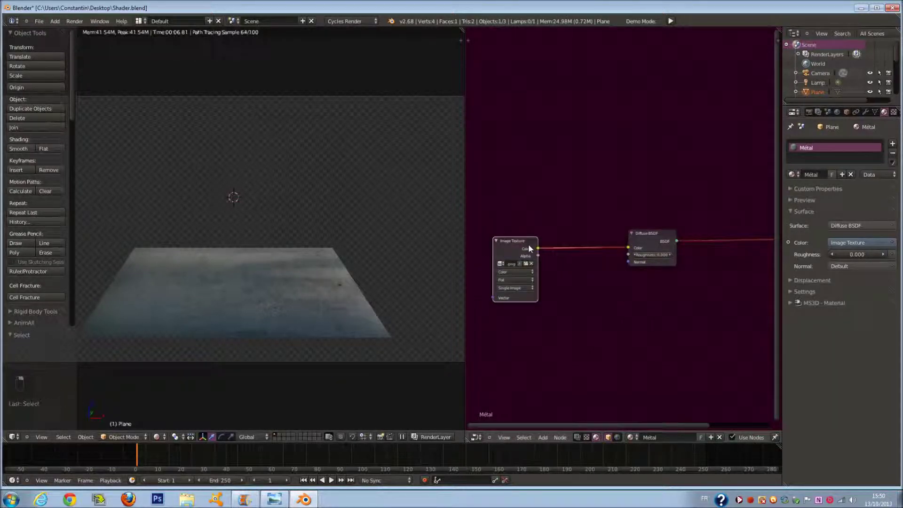
key(shift+d)
click(538, 191)
scroll(576, 188, up, 1)
scroll(577, 187, down, 1)
scroll(608, 220, up, 1)
middle_drag(585, 230, 563, 238)
Insert a Mix Shader between the Diffuse BSDF and the Material Output, and link the duplicated texture's Color to its first Shader input
key(shift+a)
mouse_move(563, 238)
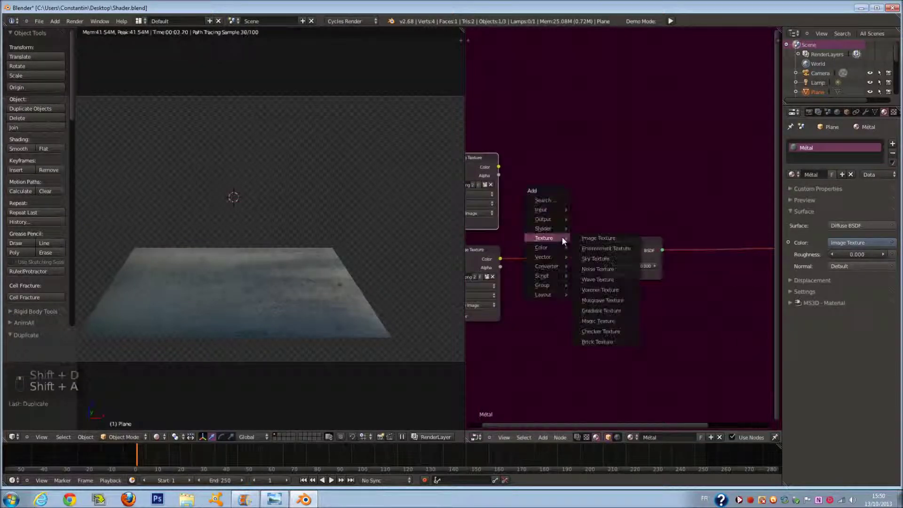
click(599, 228)
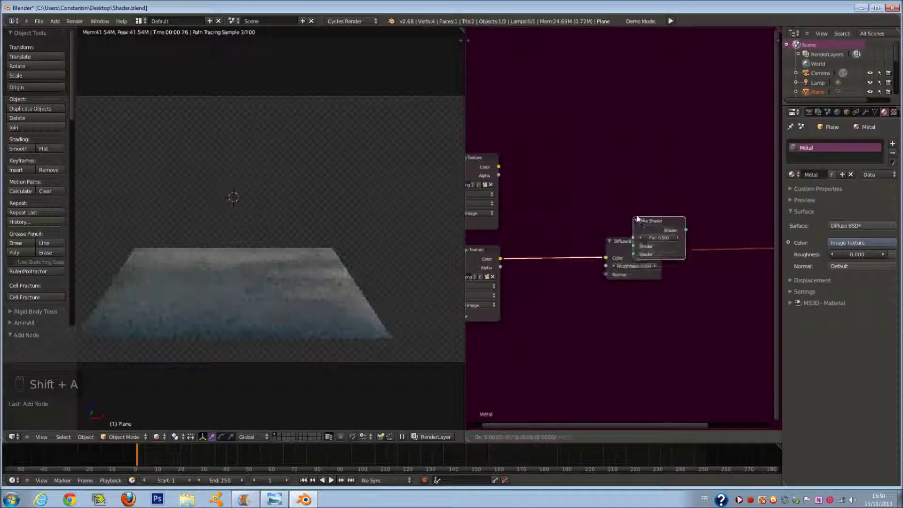
click(681, 208)
drag(630, 241, 572, 256)
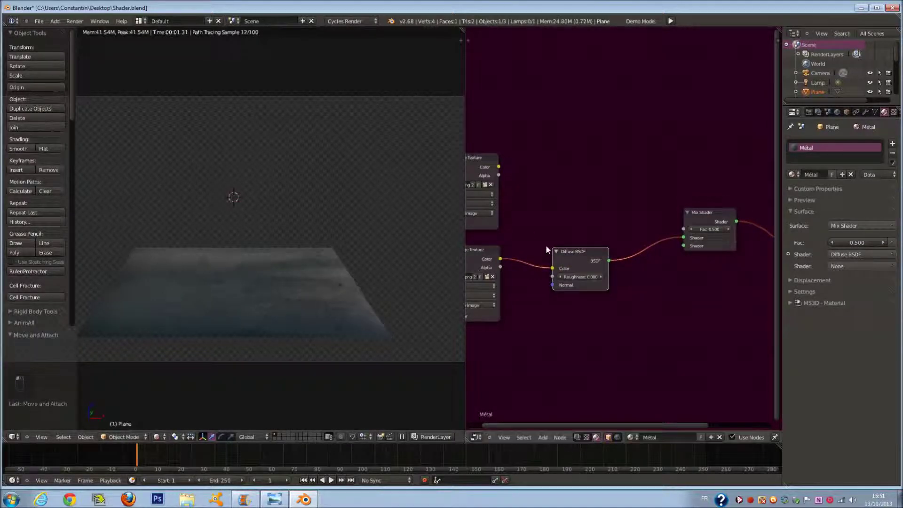
drag(499, 167, 691, 240)
Replace the duplicated Image Texture node's image with MetalBare0104_1_L_SPEC.png
scroll(621, 250, up, 2)
middle_drag(611, 250, 703, 262)
scroll(612, 214, up, 1)
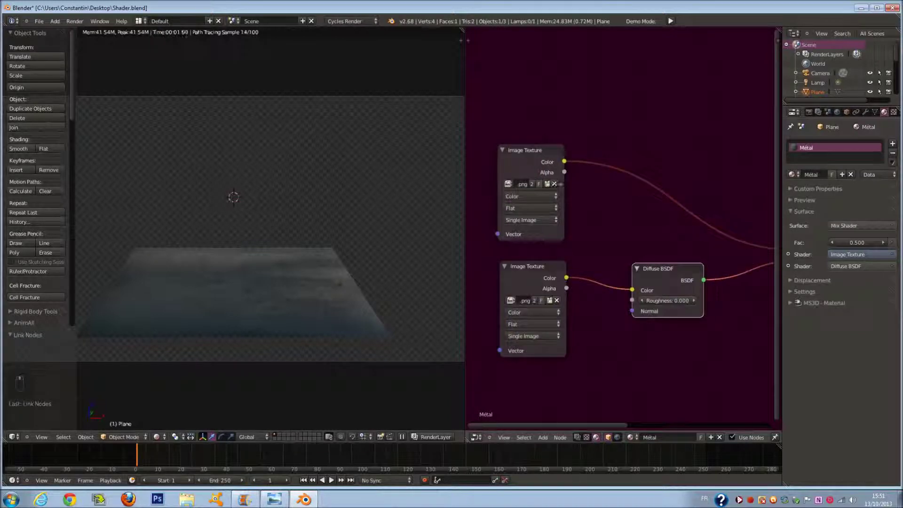
click(547, 184)
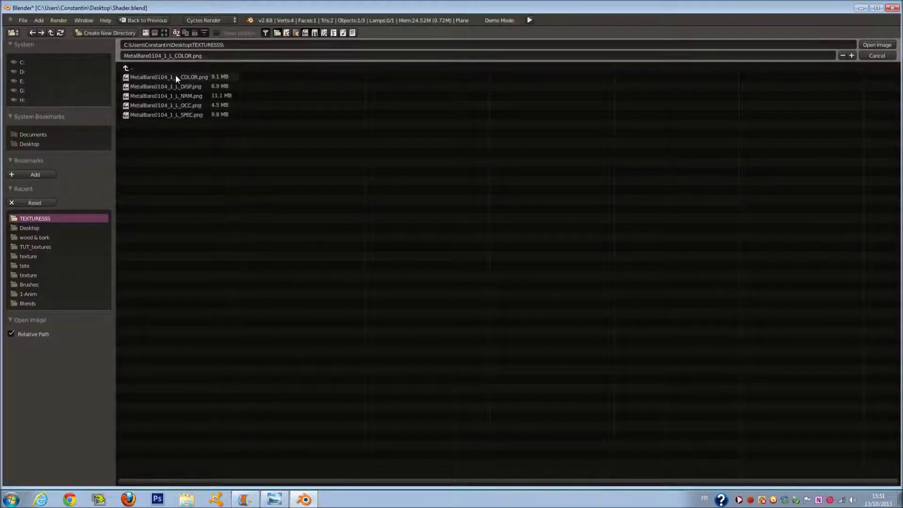
click(192, 117)
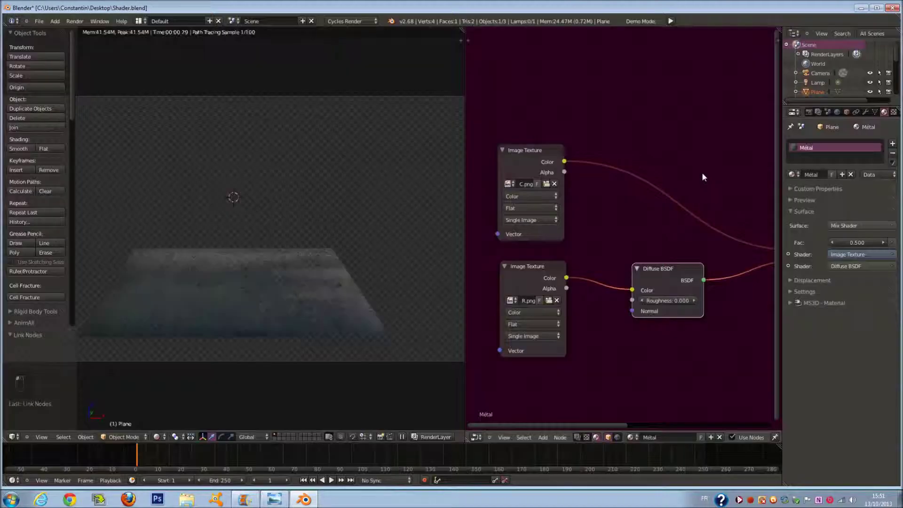
Relink the specular texture's Color to the Mix Shader's Fac input and the Diffuse BSDF to its first Shader input
scroll(702, 173, down, 3)
middle_drag(702, 173, 686, 186)
middle_drag(631, 182, 574, 172)
scroll(574, 173, down, 1)
drag(684, 238, 685, 231)
scroll(680, 251, up, 1)
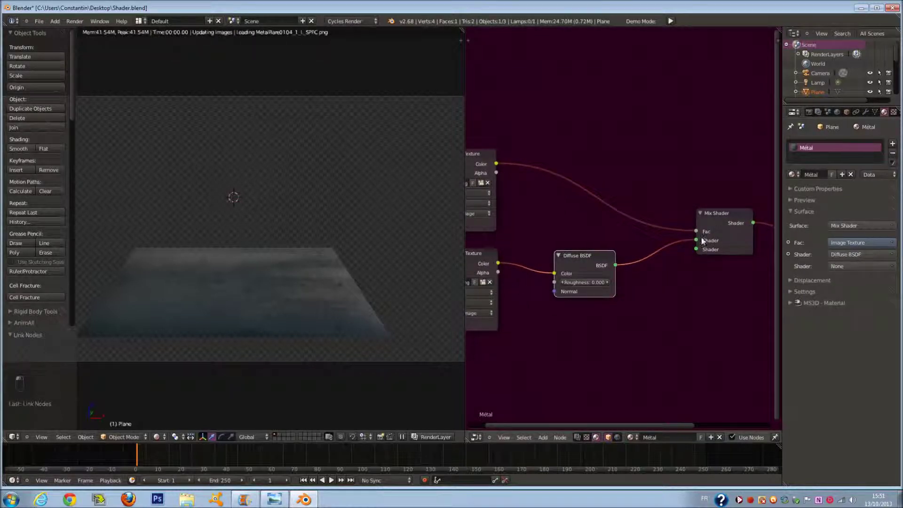
scroll(703, 241, down, 1)
mouse_move(693, 231)
mouse_down()
mouse_move(692, 241)
mouse_move(692, 231)
mouse_up()
scroll(648, 252, down, 1)
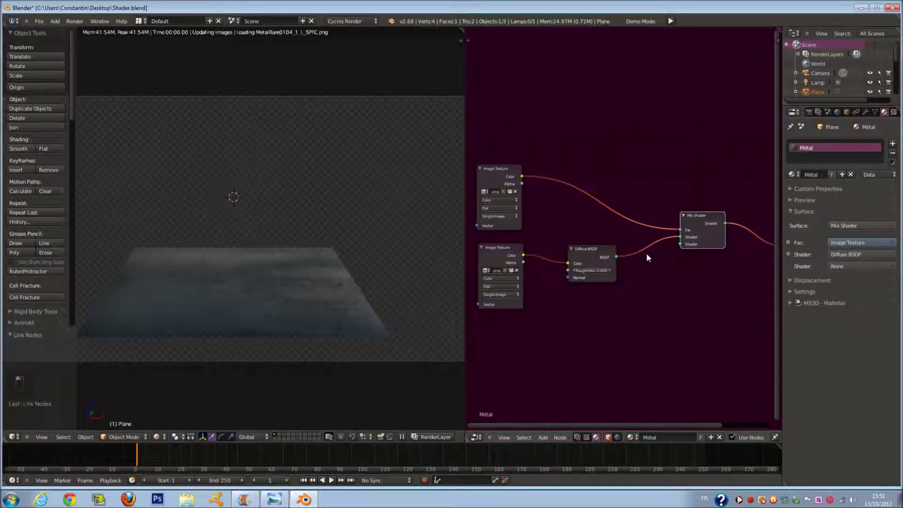
scroll(643, 253, up, 2)
scroll(640, 253, up, 1)
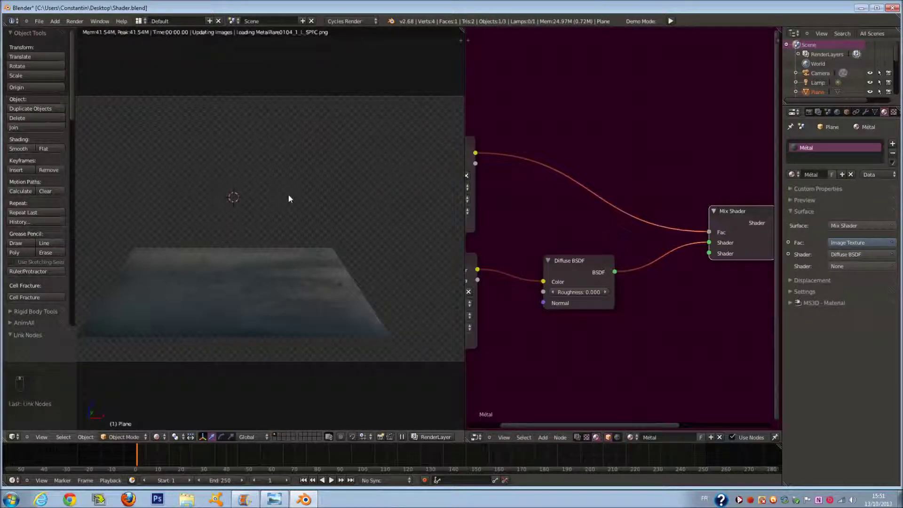
scroll(690, 293, down, 2)
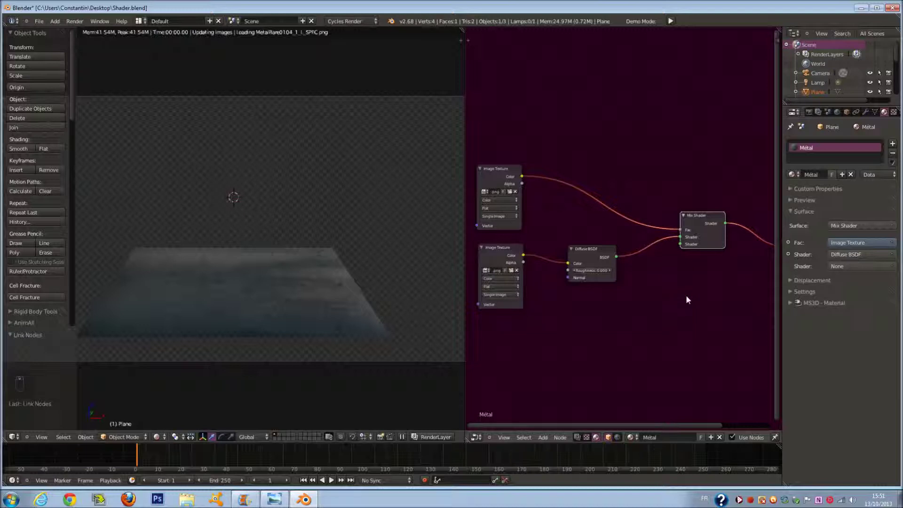
Move the Material Output node farther away from the Mix Shader
scroll(686, 296, up, 1)
scroll(685, 296, down, 2)
middle_drag(686, 298, 579, 319)
drag(673, 262, 744, 250)
middle_drag(522, 314, 608, 305)
Add a Glossy BSDF below the Diffuse BSDF and link it to the Mix Shader's second Shader input
scroll(609, 305, up, 2)
key(a)
key(a)
key(a)
key(a)
key(a)
key(shift+a)
mouse_move(594, 337)
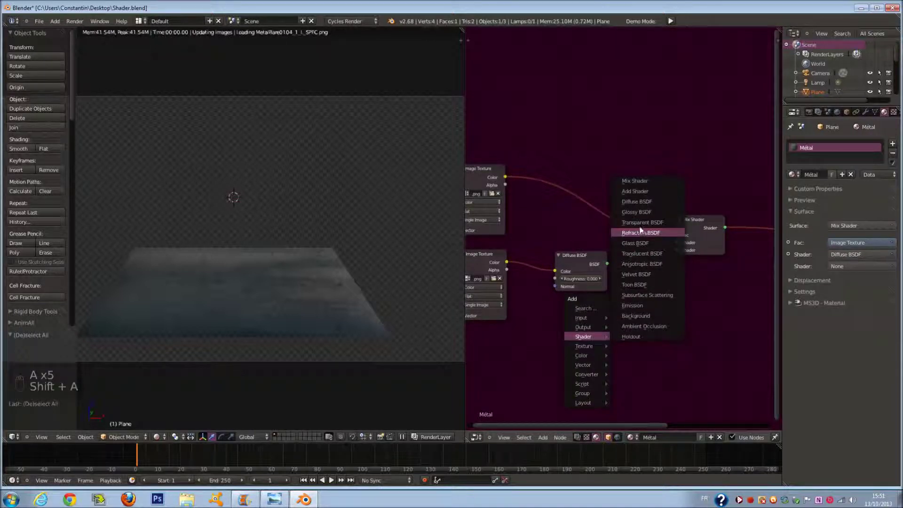
click(640, 213)
click(549, 310)
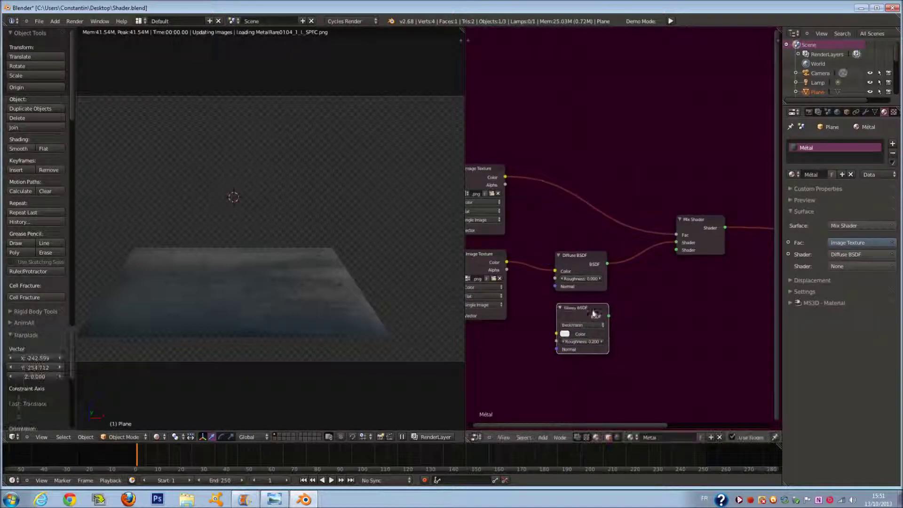
drag(677, 251, 611, 319)
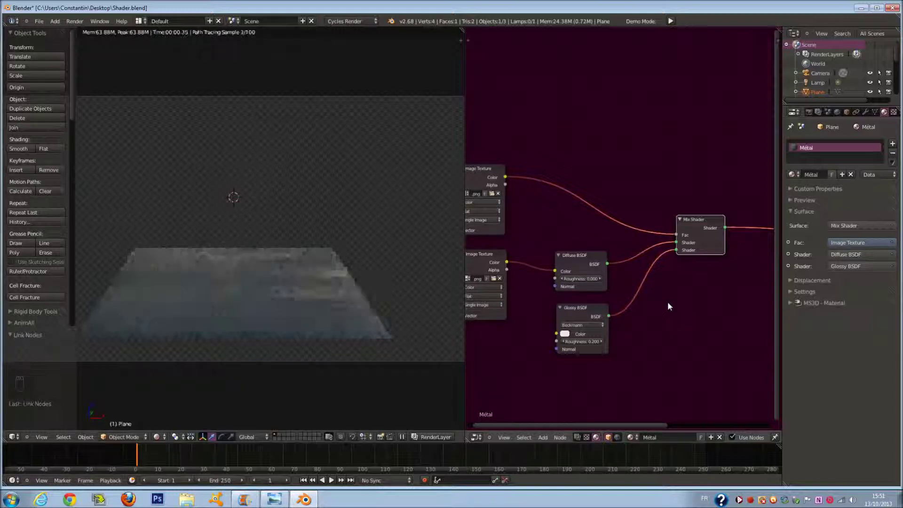
Unlink the Glossy BSDF from the Mix Shader, keeping the Diffuse BSDF in the first Shader input
scroll(668, 307, up, 1)
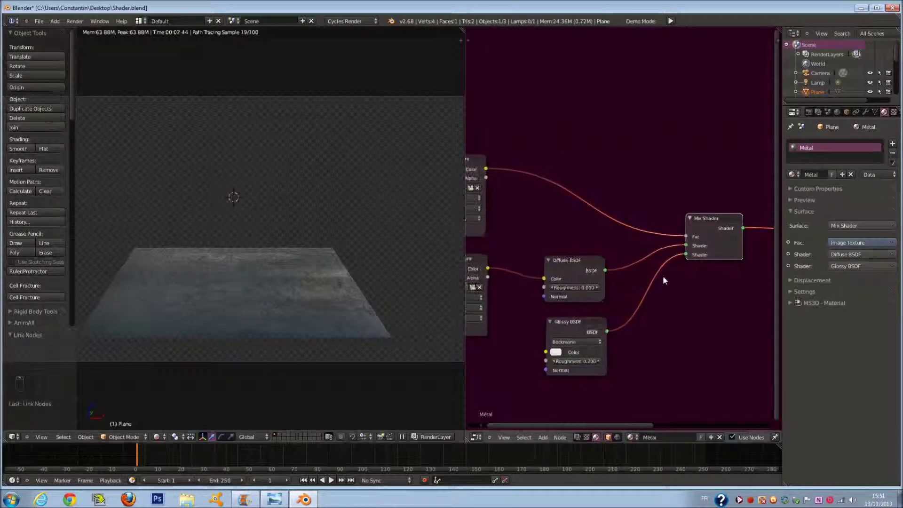
mouse_move(685, 255)
mouse_down()
mouse_move(662, 271)
mouse_move(687, 254)
mouse_up()
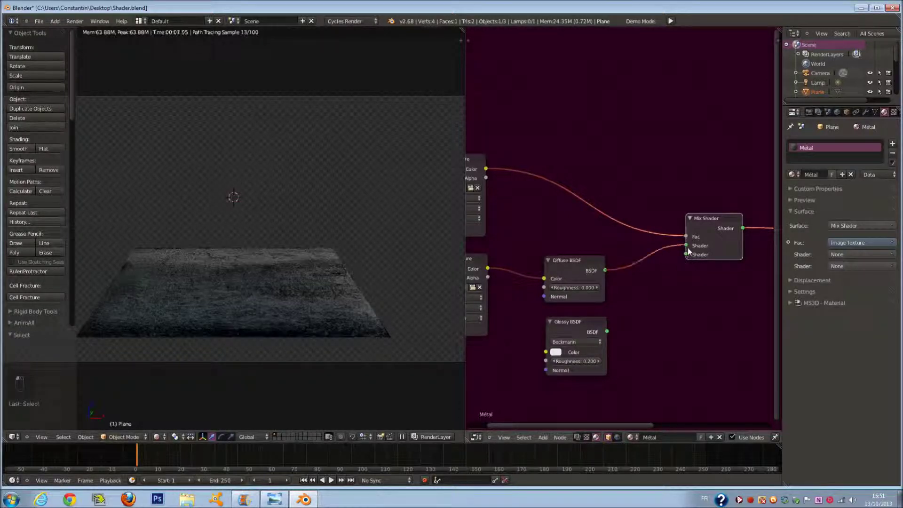
drag(688, 251, 688, 249)
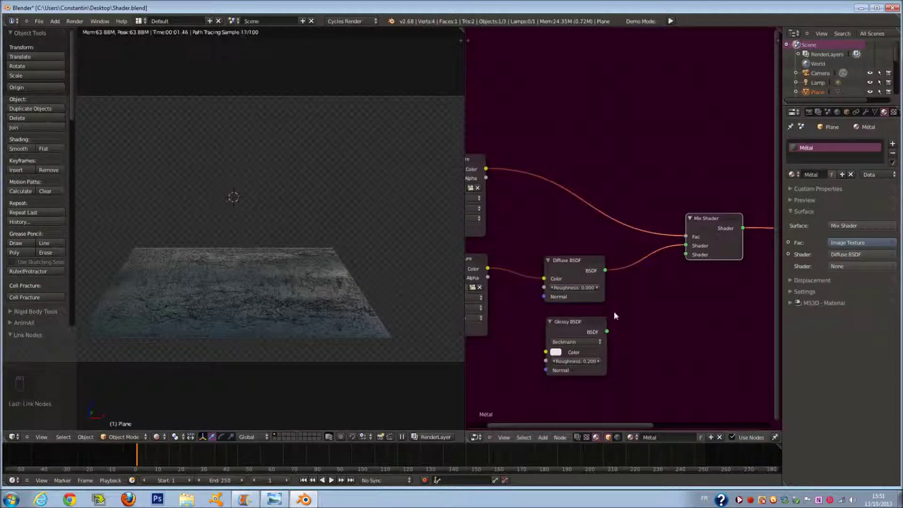
Insert a ColorRamp node between the specular Image Texture and the Mix Shader's Fac input
key(shift+a)
mouse_move(602, 325)
click(648, 335)
click(530, 150)
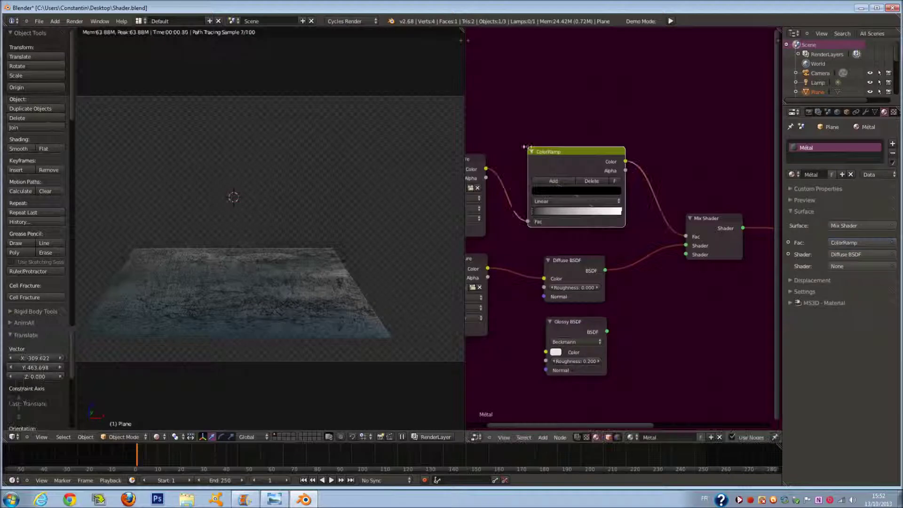
Move the ColorRamp's white stop to about 0.36 and relink the Glossy BSDF to the Mix Shader's second Shader input
drag(544, 215, 578, 216)
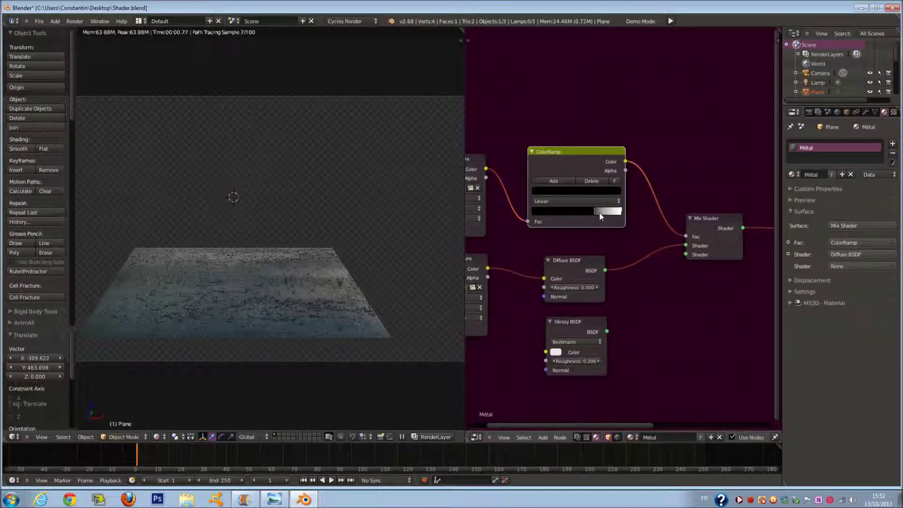
drag(600, 214, 529, 218)
drag(621, 213, 572, 214)
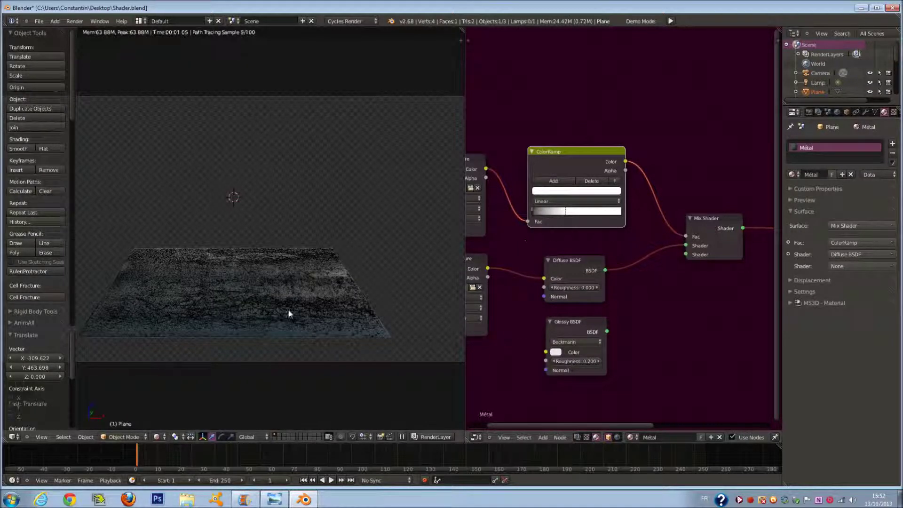
drag(685, 267, 686, 254)
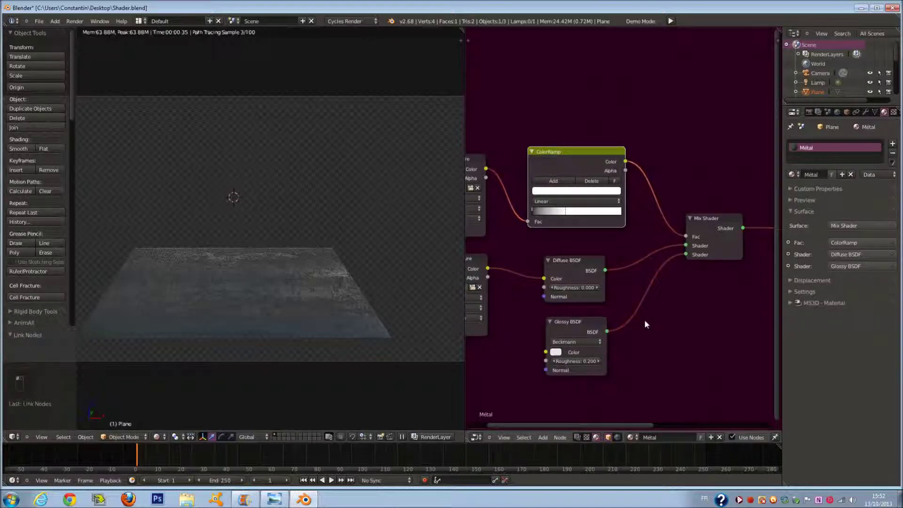
Set the specular Image Texture's color space to Non-Color Data and shift the node slightly
scroll(616, 247, down, 2)
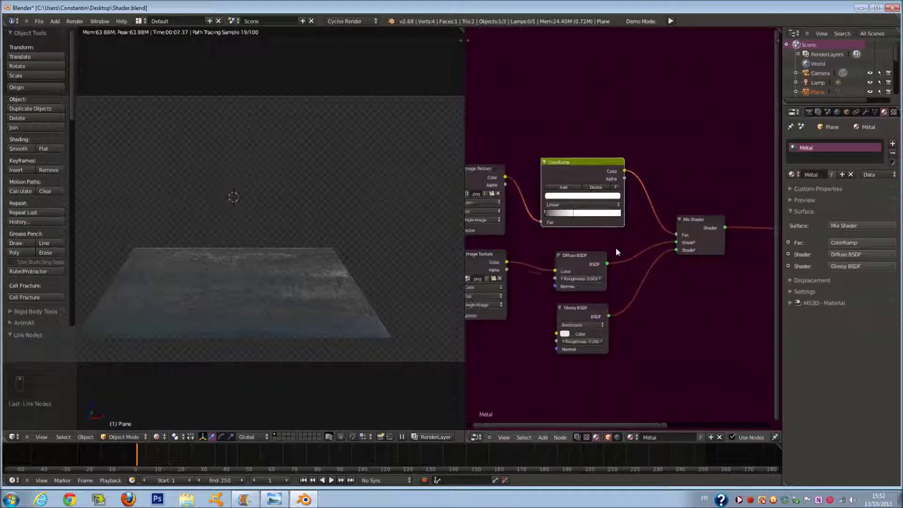
middle_drag(629, 247, 698, 250)
scroll(699, 250, up, 3)
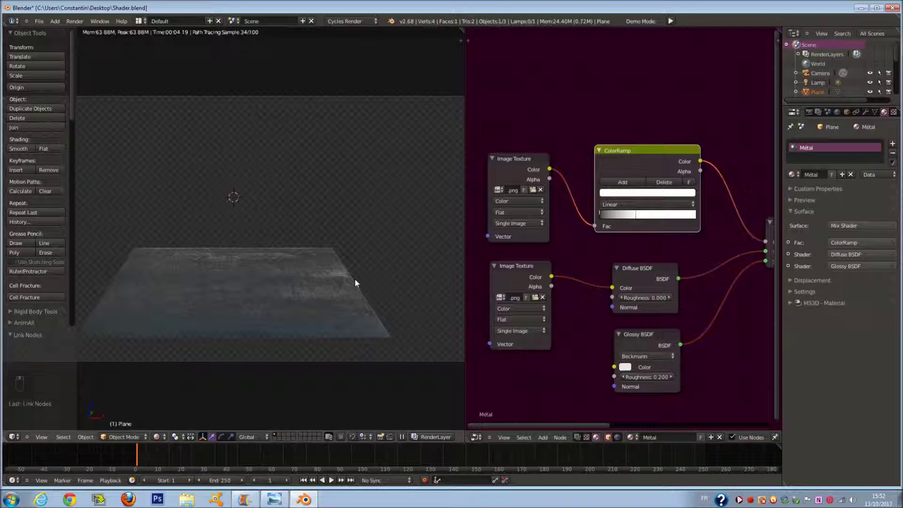
click(521, 202)
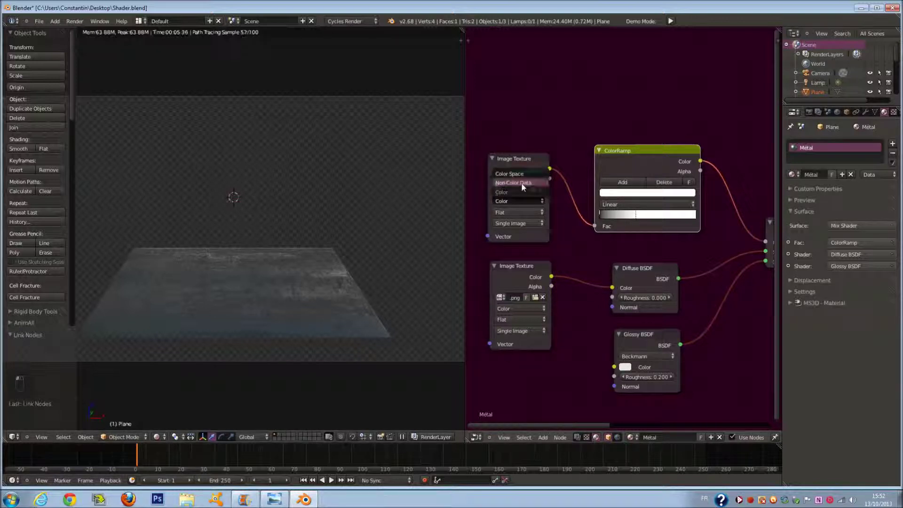
click(522, 182)
drag(509, 165, 514, 171)
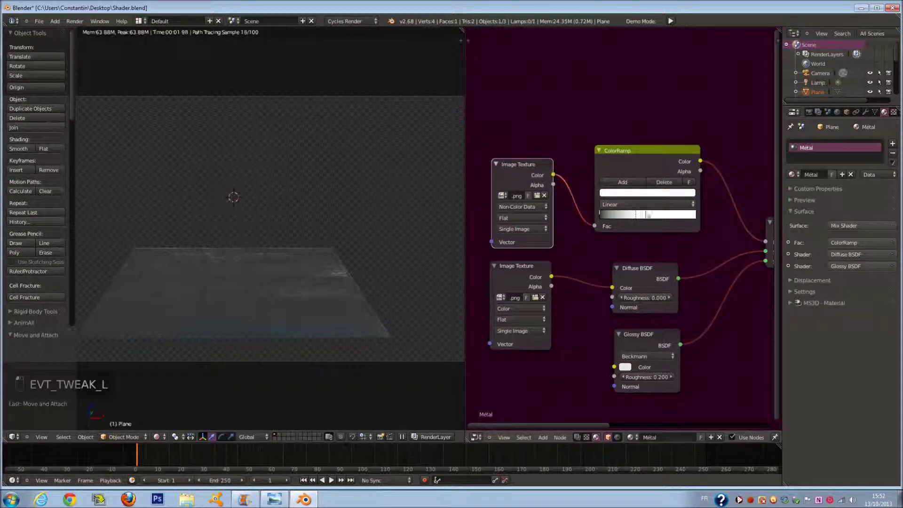
Set the ColorRamp's white stop at the far end and move its black stop to about 0.76
click(603, 219)
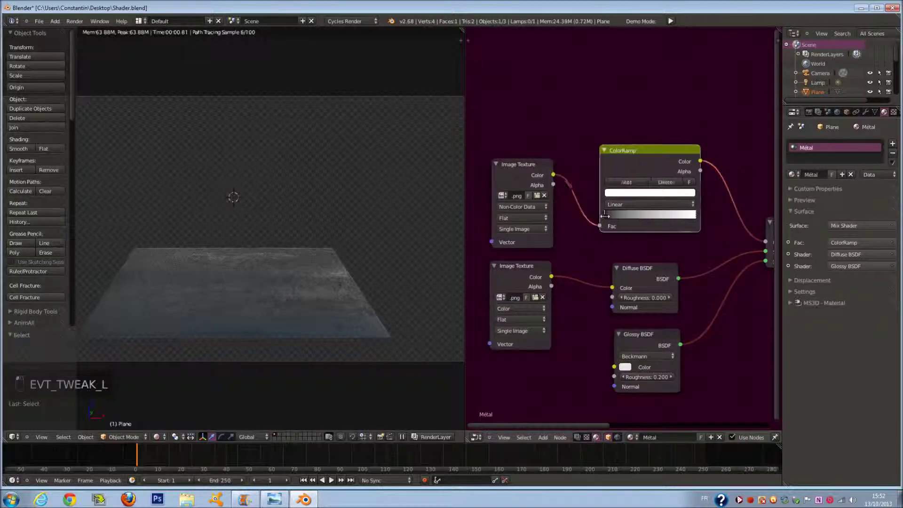
drag(602, 218, 674, 217)
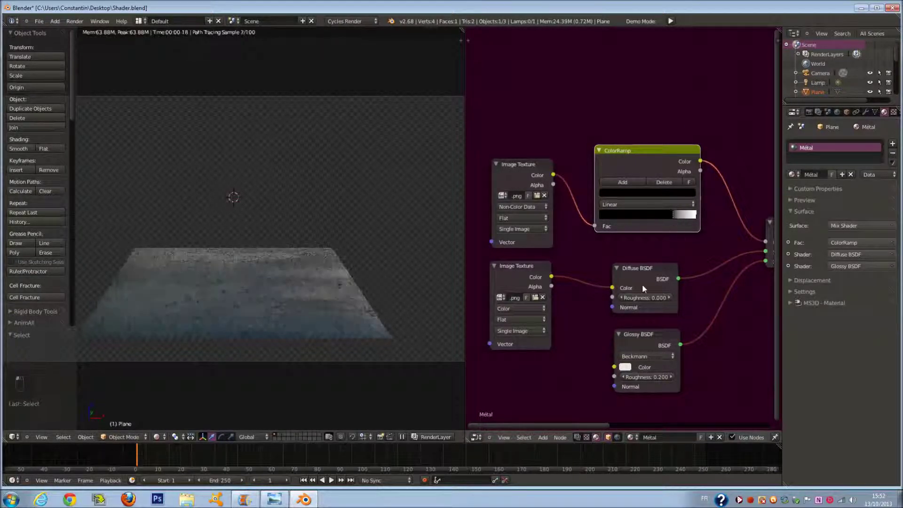
mouse_move(624, 379)
mouse_down()
mouse_move(570, 388)
mouse_move(630, 394)
mouse_up()
click(673, 375)
click(673, 375)
Select the lamp in wireframe view, make it a Point lamp and set its strength to 100
scroll(462, 303, down, 1)
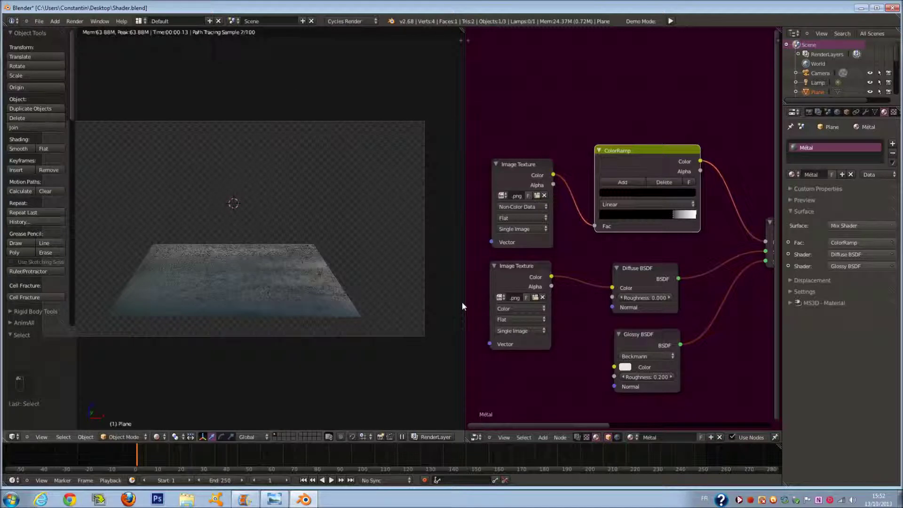
key(z)
scroll(416, 154, down, 2)
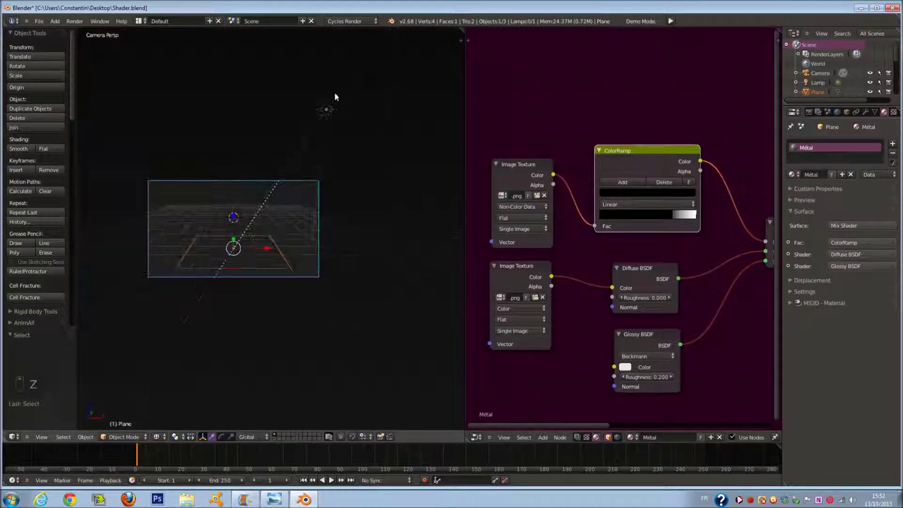
right_click(327, 109)
click(804, 197)
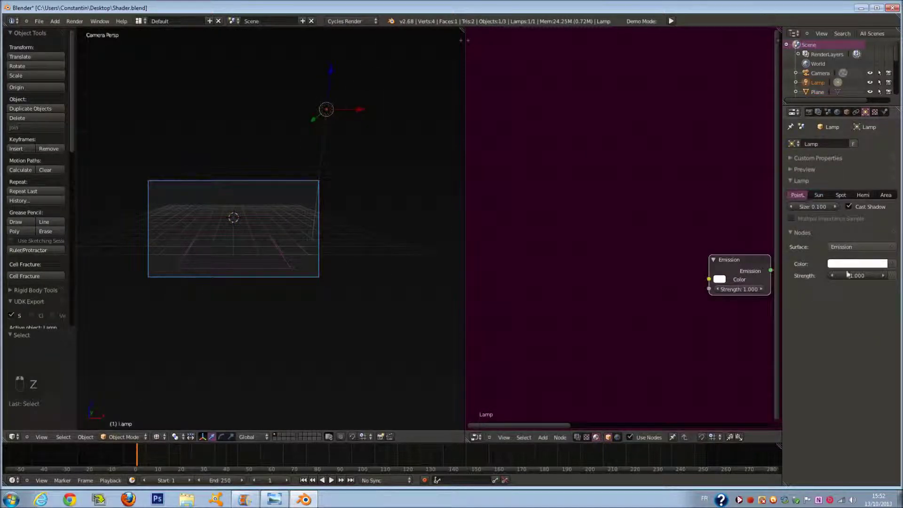
text(&àà)
key(Return)
text(0)
key(Return)
scroll(275, 350, up, 2)
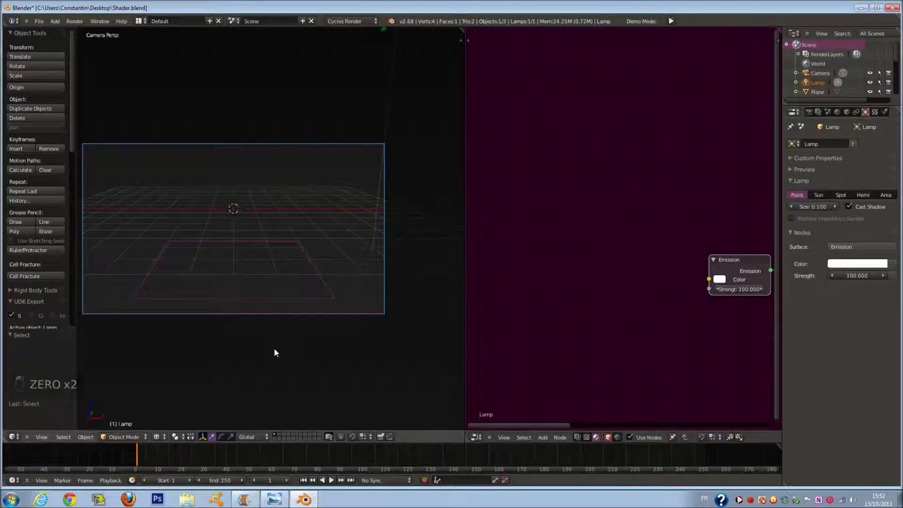
Move the lamp down close above the plane and return the viewport to rendered shading
click(157, 439)
scroll(401, 159, down, 3)
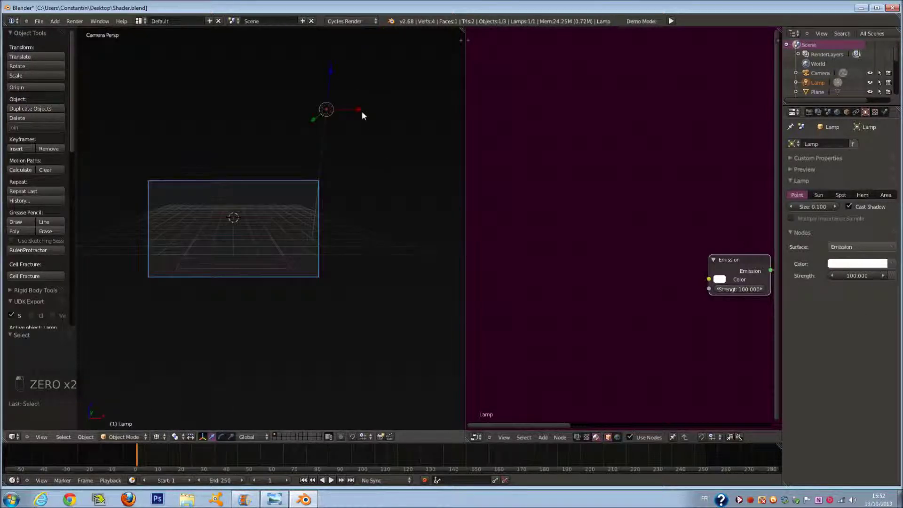
click(296, 255)
scroll(296, 256, up, 4)
click(160, 437)
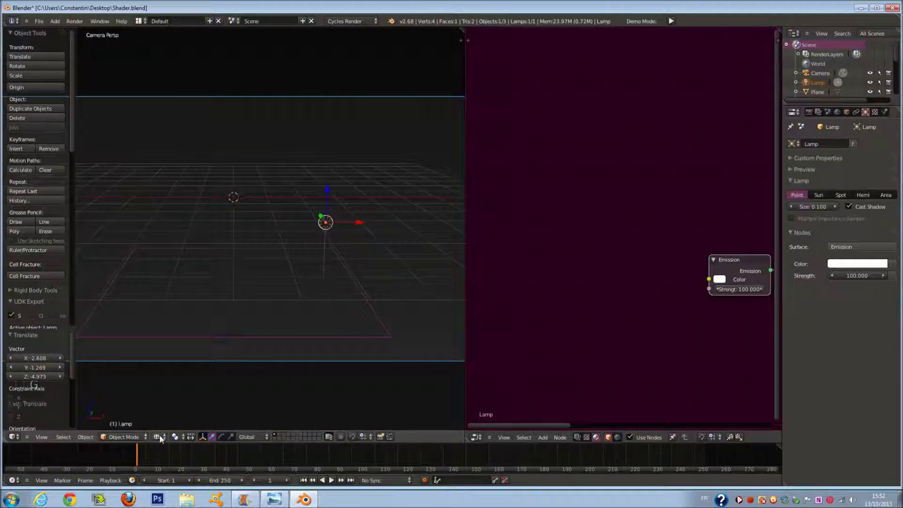
click(173, 376)
Save the file and set the lamp's strength to 1000
key(ctrl+s)
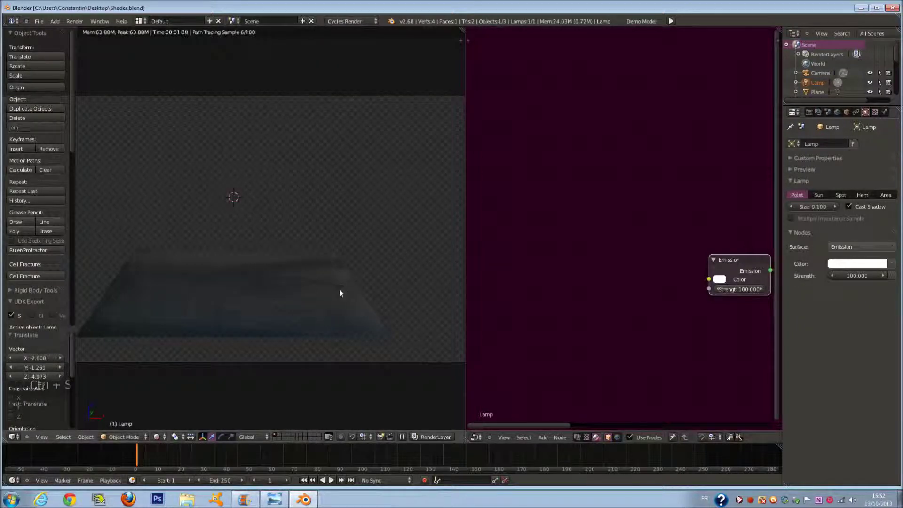
click(853, 280)
text(0)
key(Return)
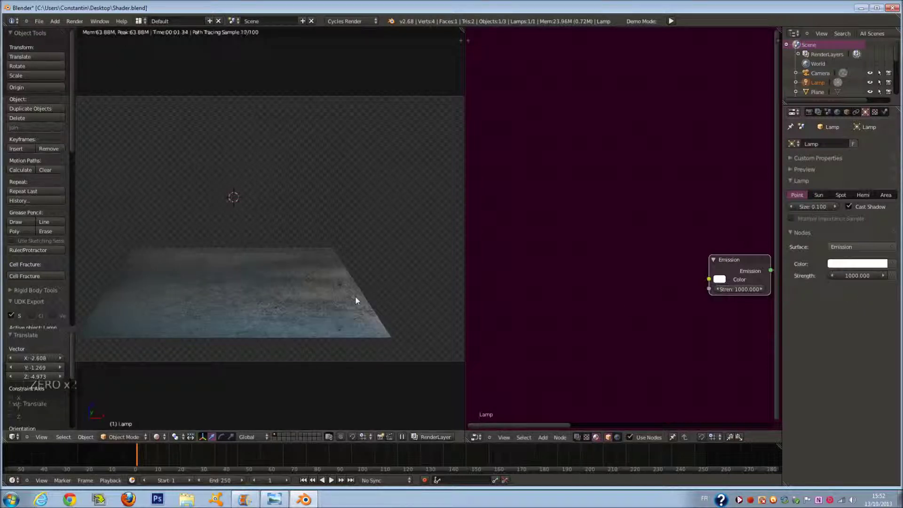
Select the plane and unlink the ColorRamp from the Mix Shader's Fac input
right_click(353, 284)
scroll(668, 283, down, 2)
middle_drag(717, 281, 597, 266)
scroll(641, 276, down, 2)
scroll(598, 265, up, 2)
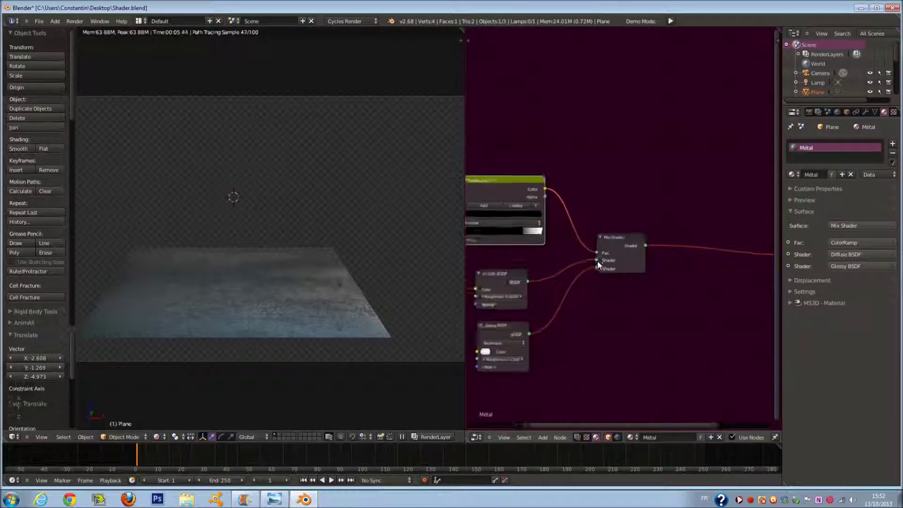
drag(595, 255, 581, 252)
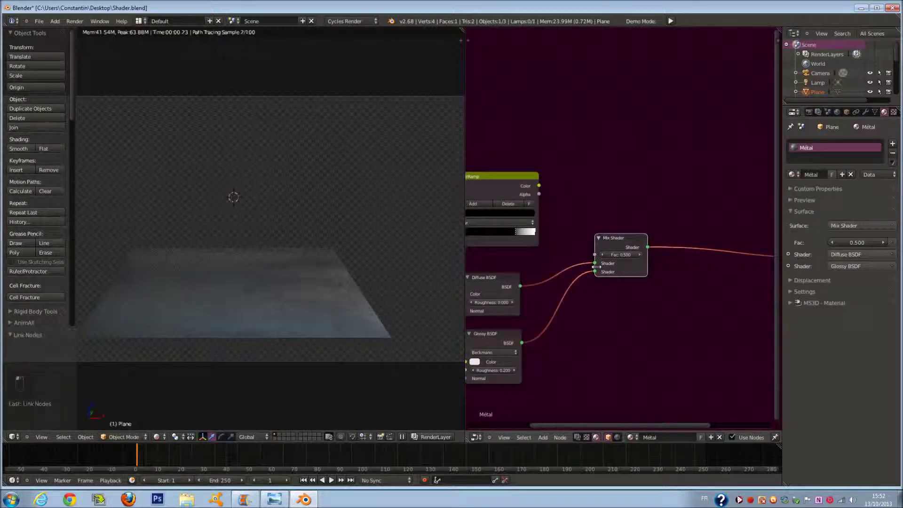
Set the Glossy BSDF's Roughness to 0.100
middle_drag(540, 358, 605, 345)
scroll(605, 346, up, 1)
drag(550, 374, 571, 375)
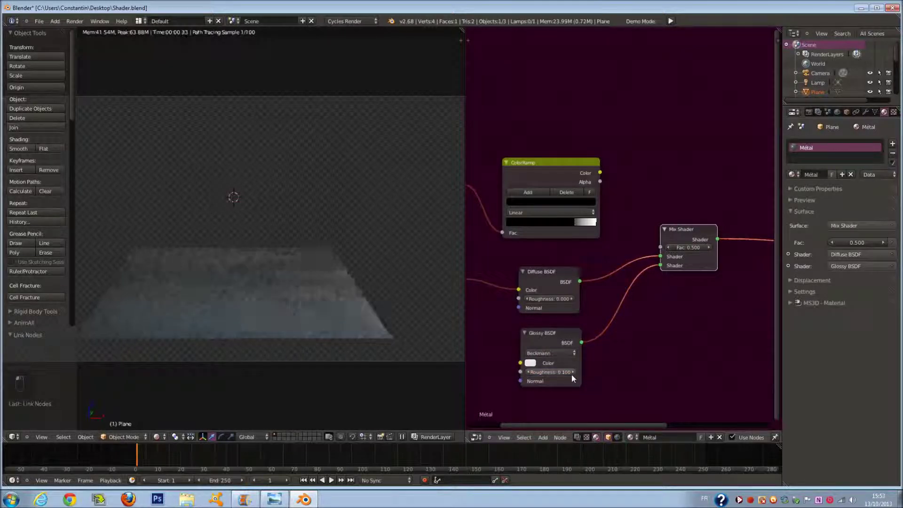
Switch the viewport to wireframe and delete the lamp
key(z)
key(x)
click(348, 237)
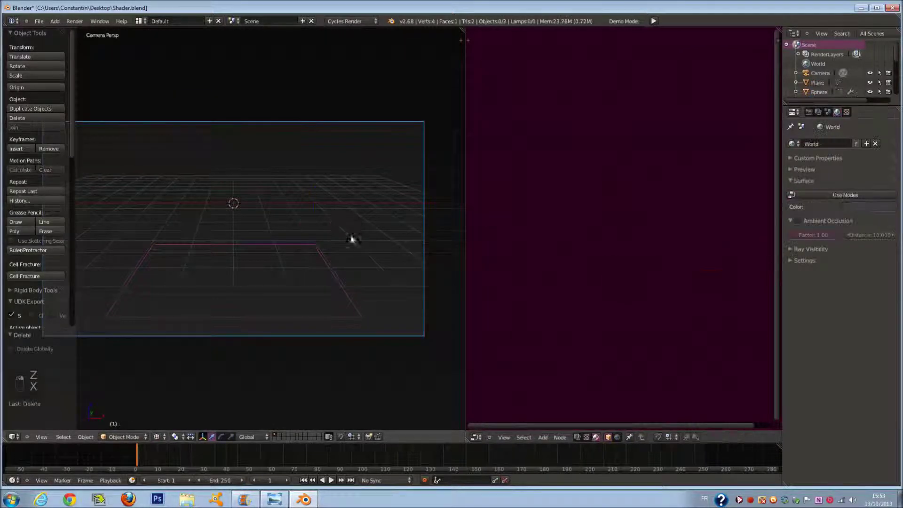
Add a UV sphere in the top view and scale it down
key(KP_7)
key(a)
key(a)
key(a)
key(a)
key(shift+a)
mouse_move(304, 325)
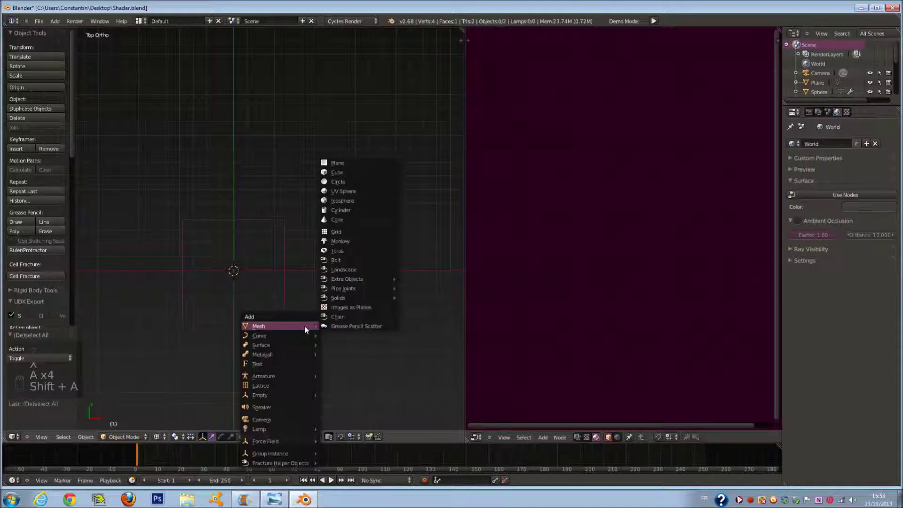
click(343, 191)
key(s)
click(265, 272)
Move the new sphere about 2.27 units along the X axis
key(g)
key(x)
click(297, 271)
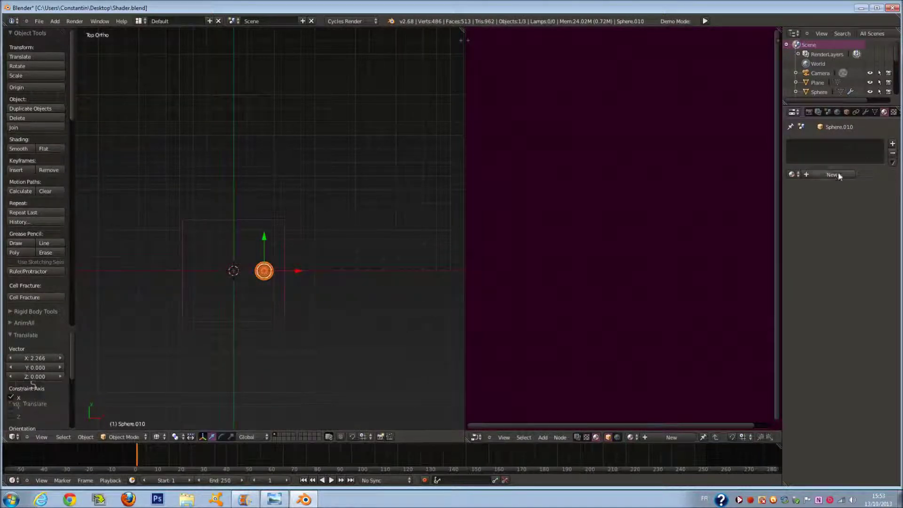
Give the sphere a new material with an Emission surface shader
click(838, 175)
click(822, 211)
click(821, 207)
click(821, 207)
click(822, 208)
click(853, 226)
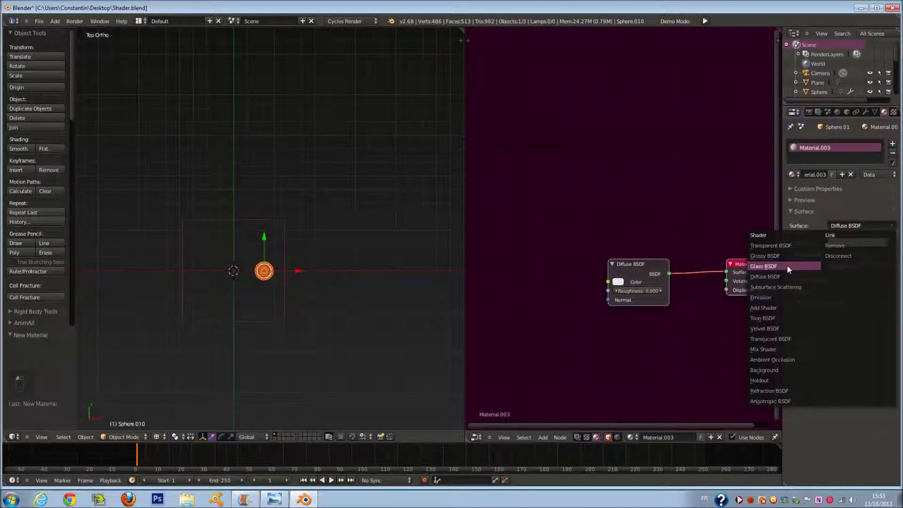
click(784, 297)
In the rendered camera view, scale the emissive sphere down slightly and lower it close to the plane
key(KP_0)
key(s)
click(146, 424)
click(157, 437)
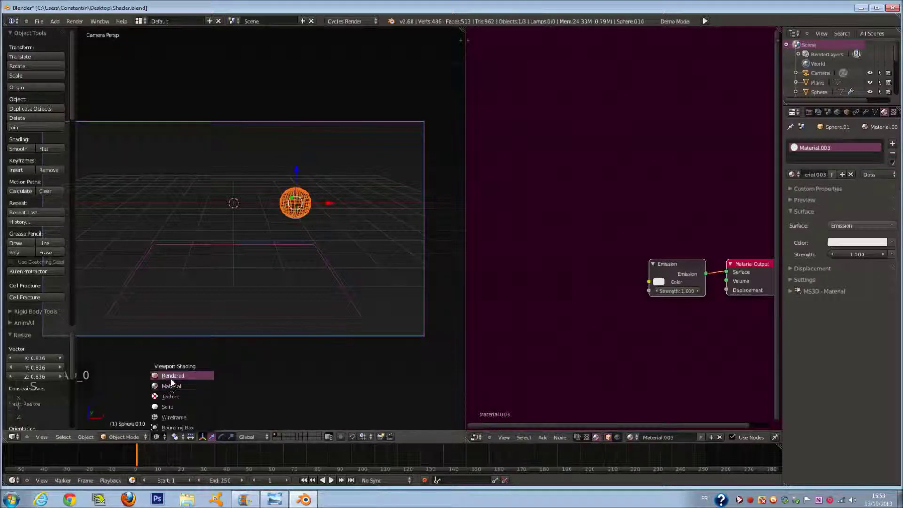
click(171, 376)
key(g)
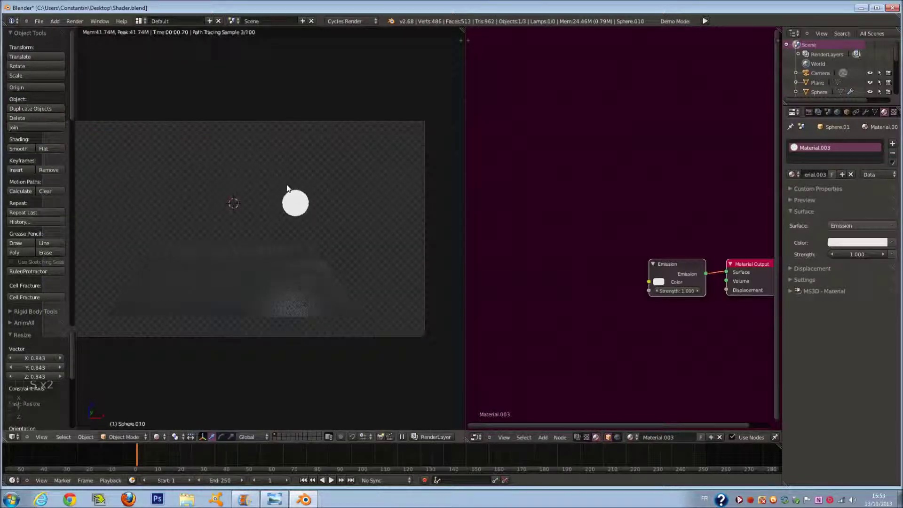
click(311, 237)
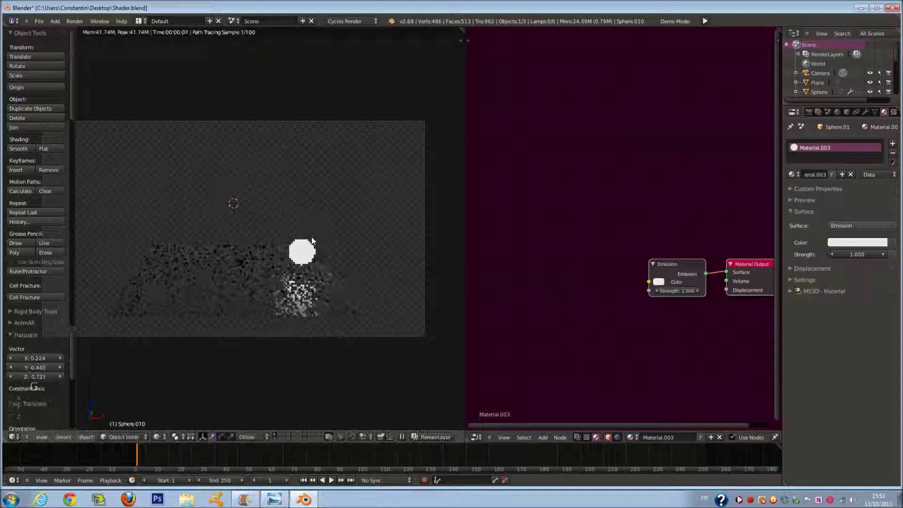
Select the plane and set the Glossy BSDF's Roughness to about 0.032
right_click(349, 259)
scroll(541, 339, up, 1)
mouse_move(564, 384)
mouse_down()
mouse_move(536, 385)
mouse_move(572, 390)
mouse_up()
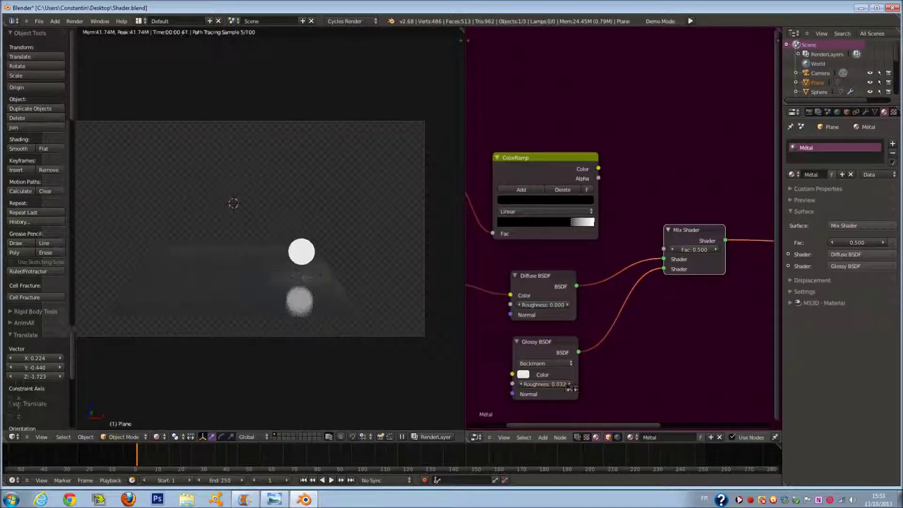
Set the Glossy BSDF's Roughness to 0.132 and connect the ColorRamp's Color output to the Mix Shader's Fac
click(568, 384)
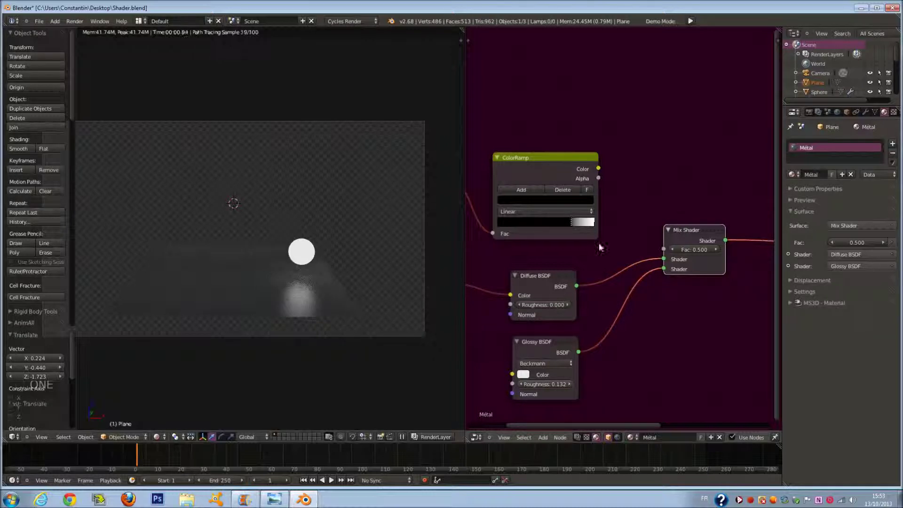
drag(602, 165, 664, 248)
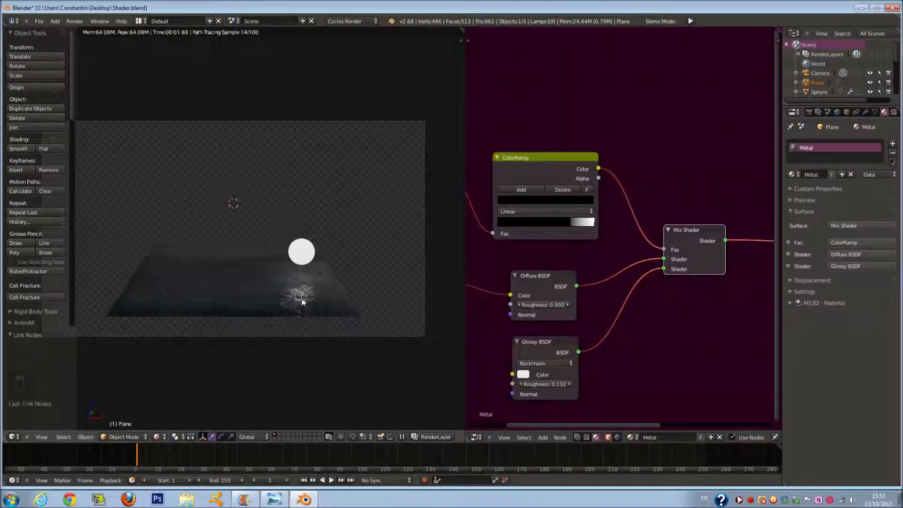
scroll(646, 299, down, 4)
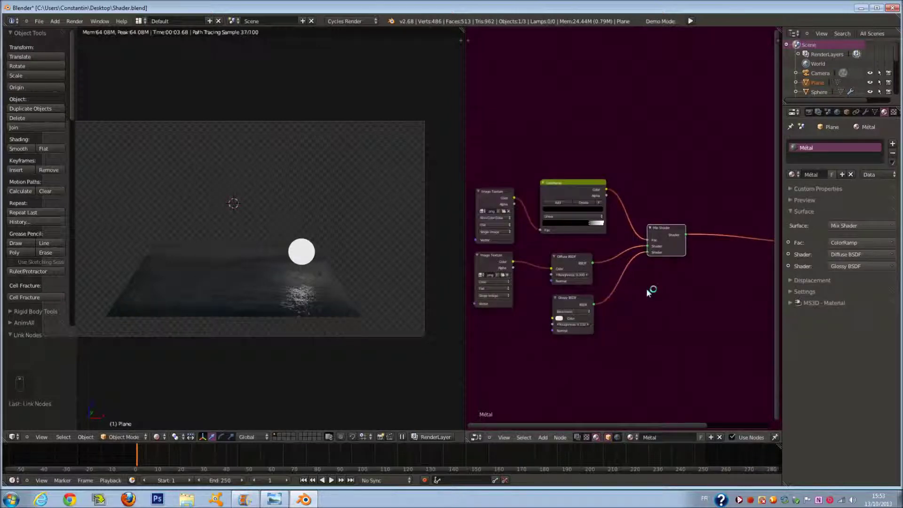
scroll(647, 288, up, 2)
key(a)
key(a)
key(a)
key(a)
key(a)
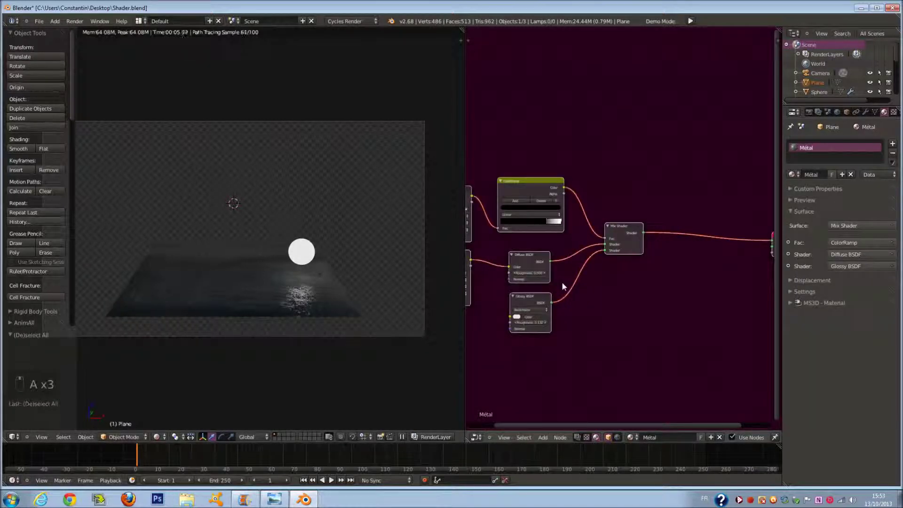
Duplicate the diffuse colour Image Texture node and connect the copy's Color output to the Diffuse BSDF's Normal
middle_drag(558, 282, 654, 282)
scroll(523, 276, up, 3)
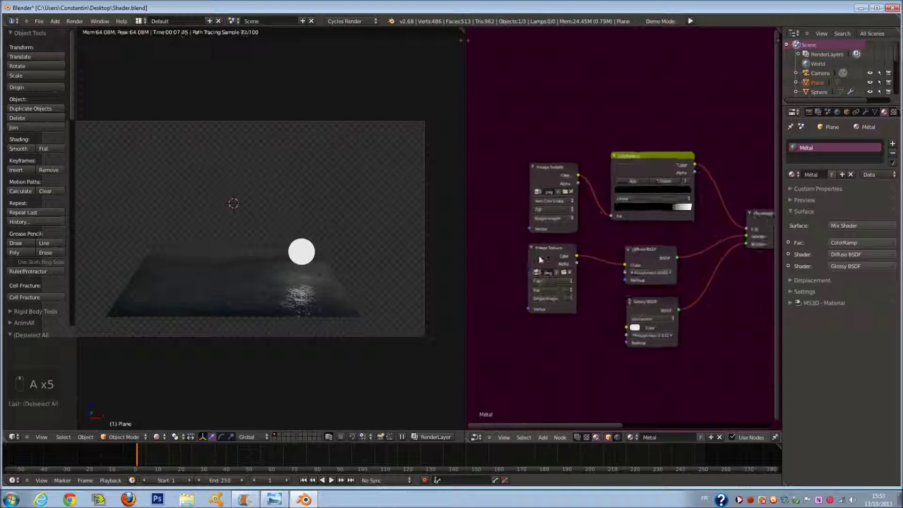
click(521, 253)
key(shift+d)
click(492, 355)
middle_drag(559, 339, 579, 326)
scroll(578, 326, up, 1)
scroll(578, 326, up, 1)
drag(560, 354, 692, 255)
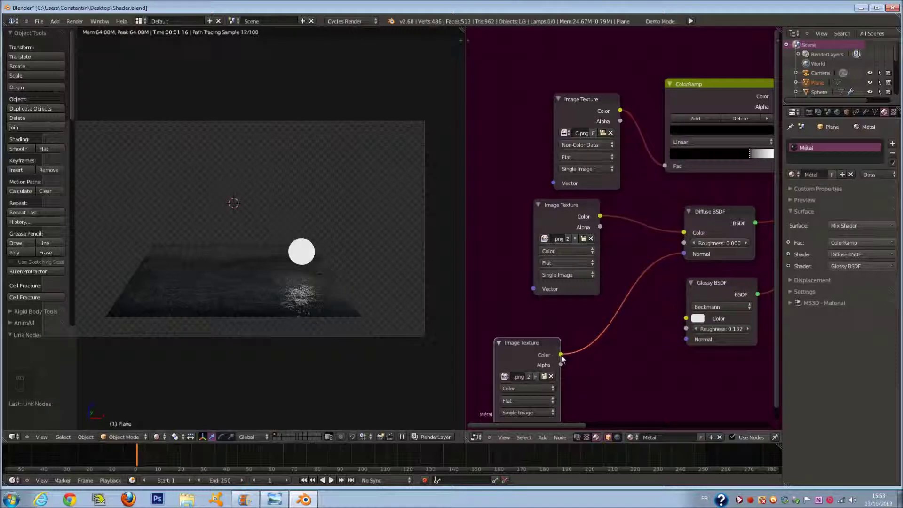
Insert a Normal Map node between the duplicated Image Texture and the Diffuse BSDF's Normal input
key(shift+a)
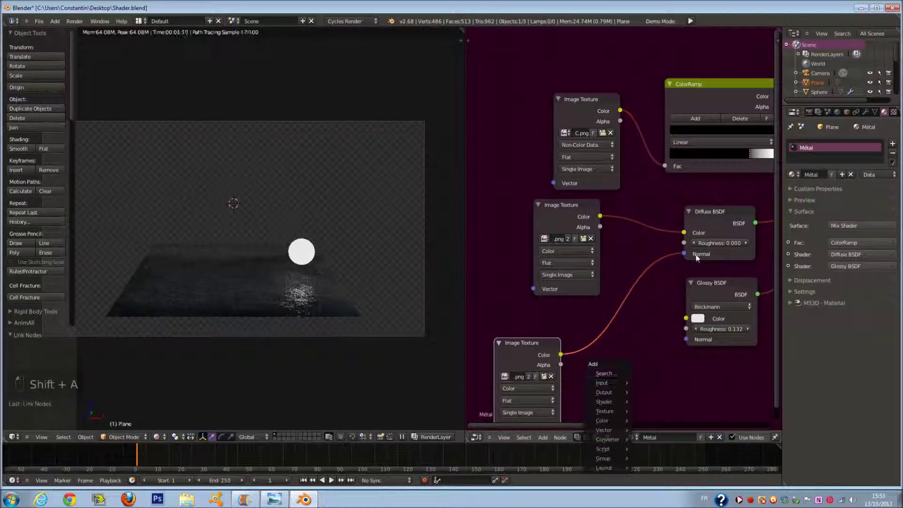
middle_drag(524, 352, 571, 282)
drag(571, 282, 522, 322)
key(shift+a)
mouse_move(630, 422)
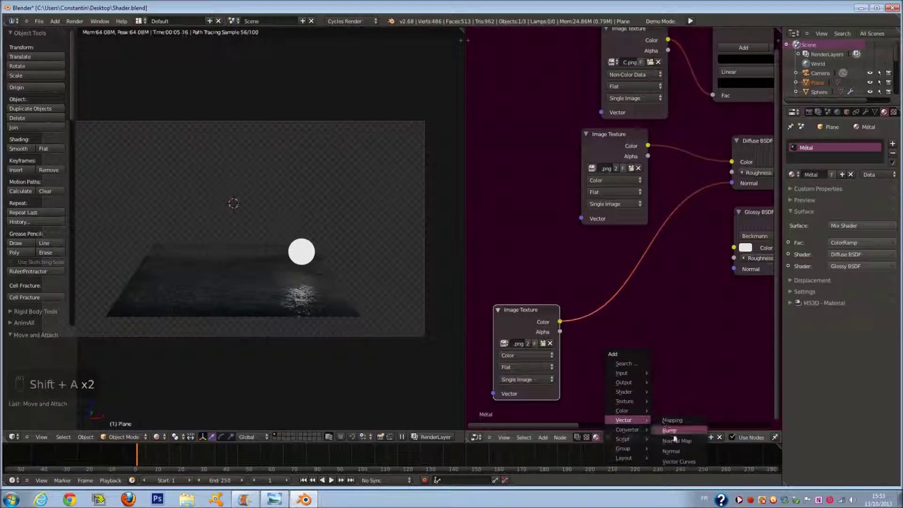
click(680, 441)
click(607, 285)
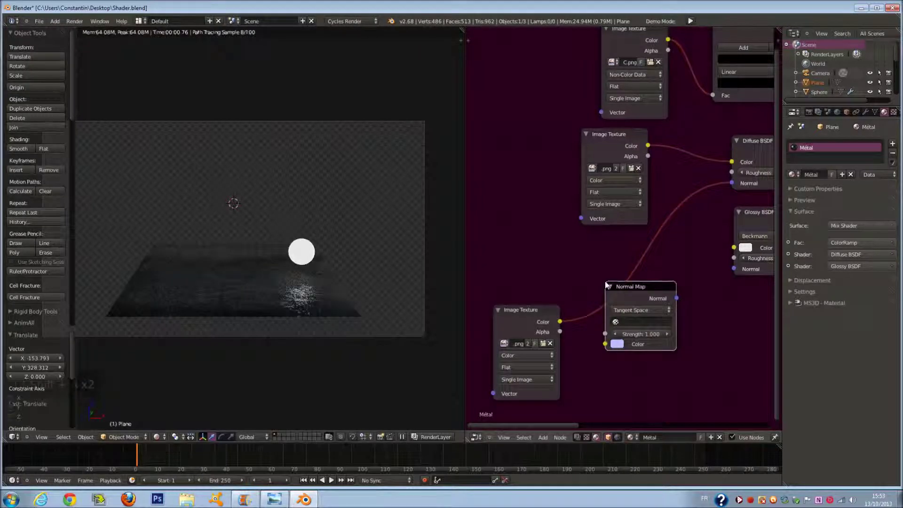
drag(641, 293, 633, 290)
click(537, 319)
click(635, 291)
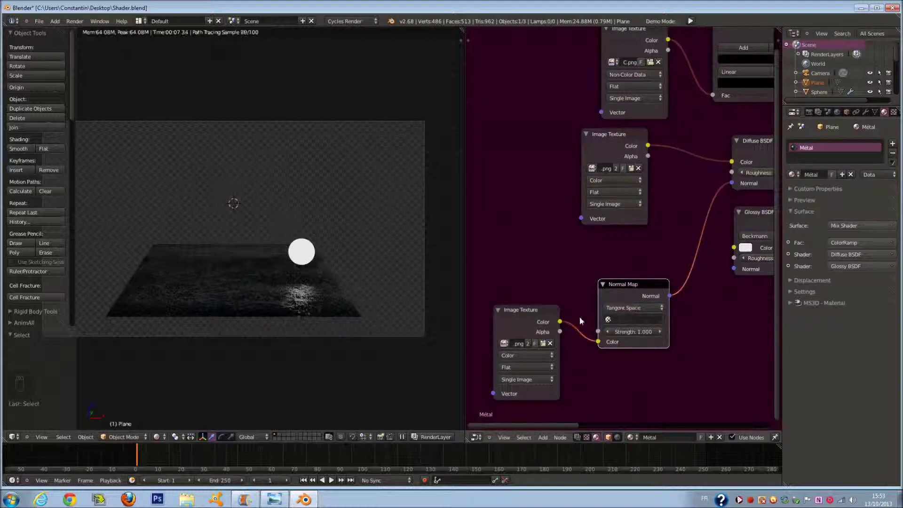
Set the normal map's Image Texture to Non-Color Data and load MetalBare0104_1_L_NRM.png into it
click(543, 358)
click(522, 335)
middle_drag(550, 350, 583, 341)
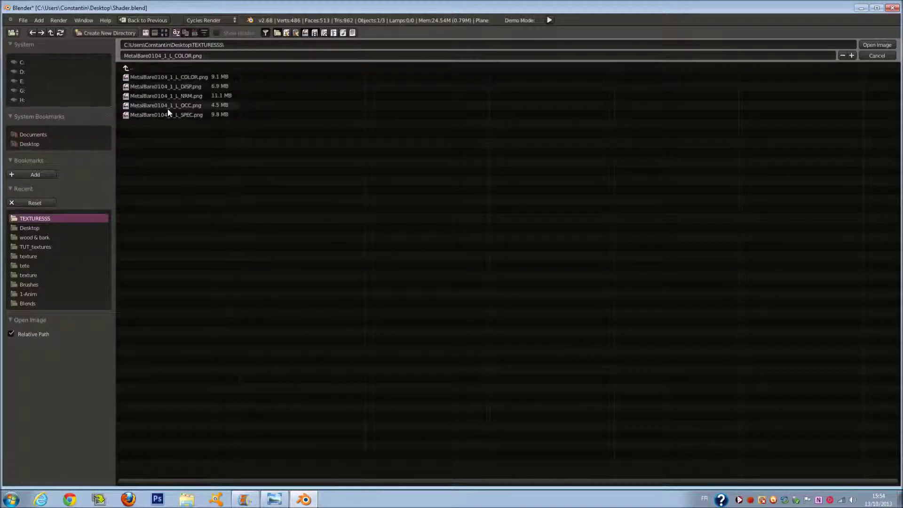
click(188, 96)
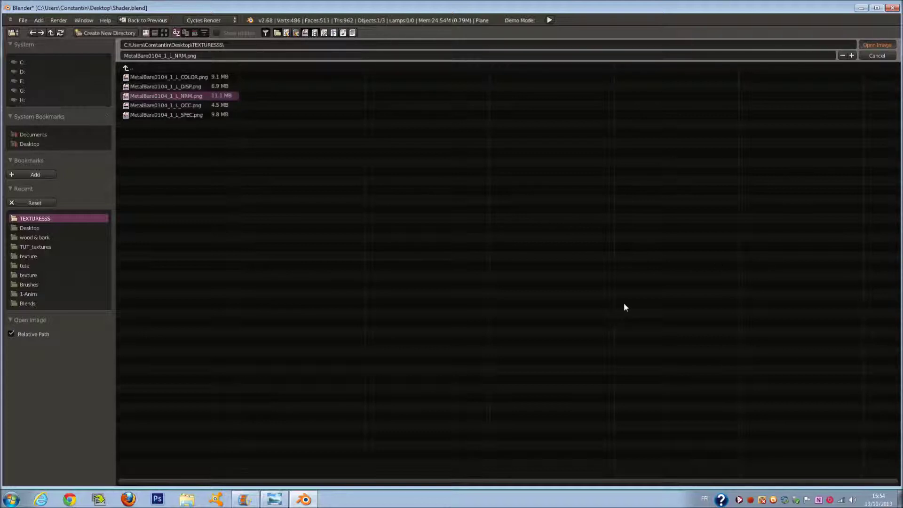
Spread out the node tree by moving the diffuse colour Image Texture well clear of the Diffuse BSDF
scroll(624, 303, down, 4)
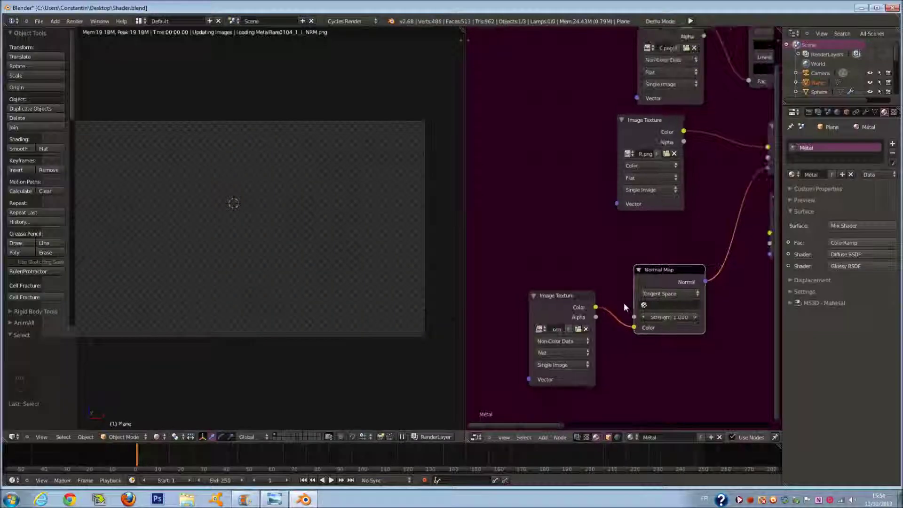
scroll(647, 168, down, 3)
middle_drag(647, 168, 527, 193)
scroll(589, 198, down, 1)
mouse_move(649, 198)
middle_down()
mouse_move(558, 207)
mouse_move(551, 201)
middle_up()
drag(730, 182, 639, 191)
middle_drag(629, 190, 688, 187)
scroll(651, 185, up, 1)
drag(595, 216, 412, 214)
middle_drag(569, 231, 665, 228)
drag(510, 200, 510, 189)
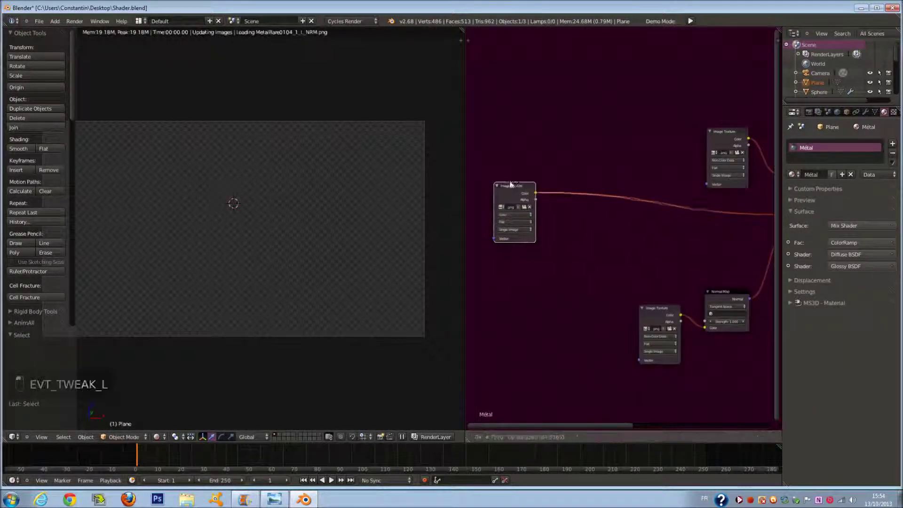
Reposition the Image Texture nodes slightly higher in the tree, leaving free space beneath the diffuse colour texture
scroll(627, 202, down, 1)
key(a)
key(a)
key(a)
key(a)
key(a)
key(a)
middle_drag(664, 218, 596, 230)
drag(623, 175, 636, 165)
scroll(624, 301, up, 2)
scroll(623, 290, up, 3)
middle_drag(566, 292, 699, 308)
scroll(613, 286, up, 3)
drag(502, 193, 537, 148)
Duplicate the diffuse colour Image Texture node and place the copy directly beneath the original
scroll(633, 194, down, 4)
middle_drag(633, 194, 597, 198)
scroll(544, 192, up, 1)
key(shift+d)
click(515, 250)
scroll(531, 251, up, 1)
Insert a colour Mix node after the diffuse Image Texture and connect the duplicated texture's Color to its Color2
key(a)
key(a)
key(a)
key(a)
key(a)
key(shift+a)
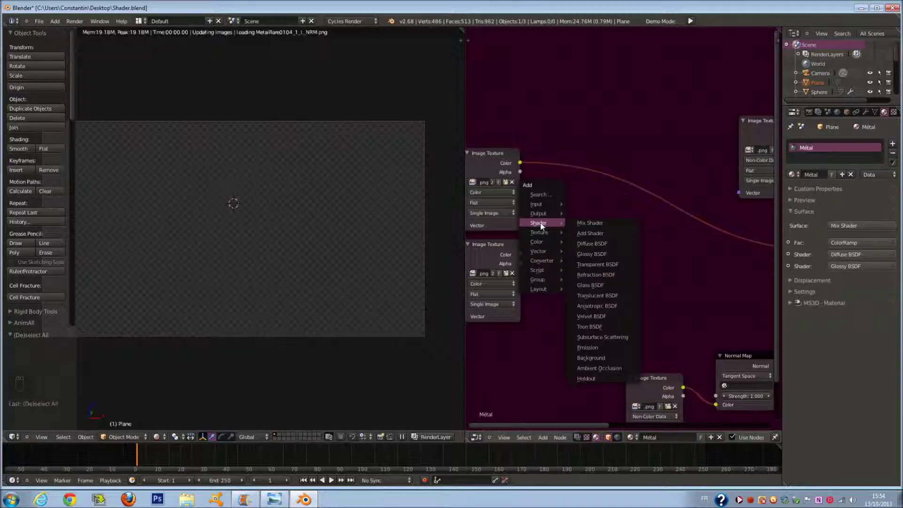
mouse_move(539, 252)
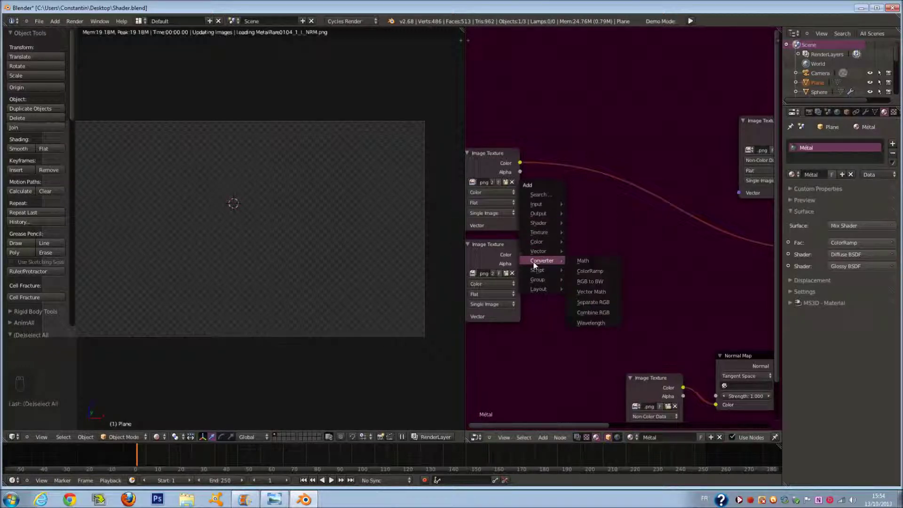
mouse_move(540, 235)
click(590, 242)
click(607, 166)
drag(520, 254, 584, 195)
Set the Mix node's blend type to Multiply and place it beside the two Image Texture nodes
click(607, 156)
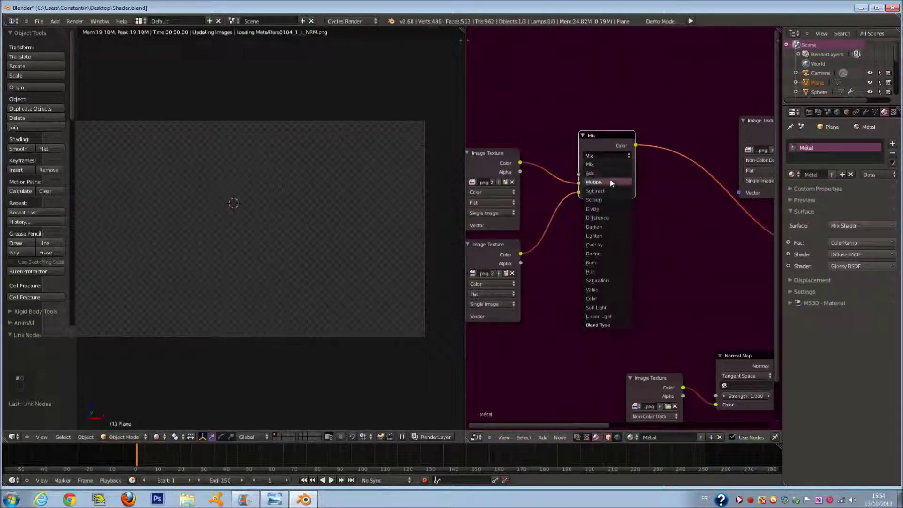
click(611, 177)
drag(613, 147, 601, 191)
middle_drag(549, 222, 575, 212)
scroll(572, 215, up, 2)
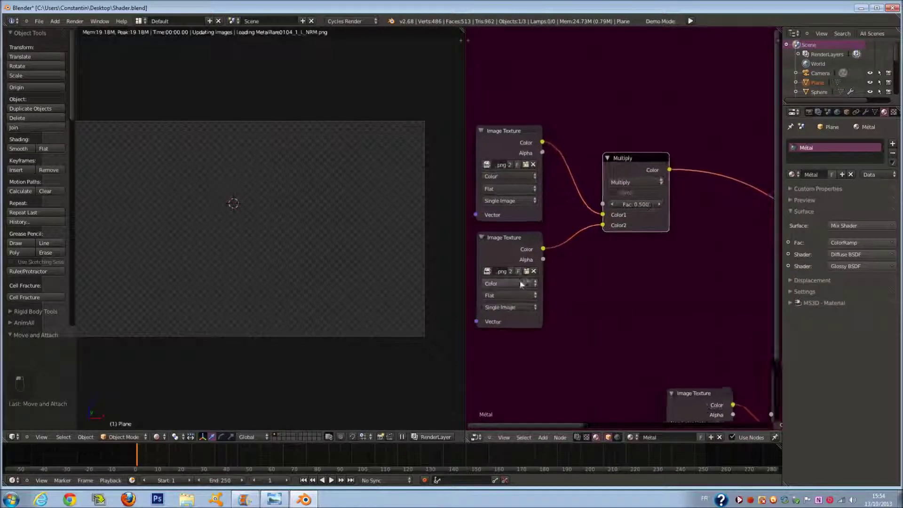
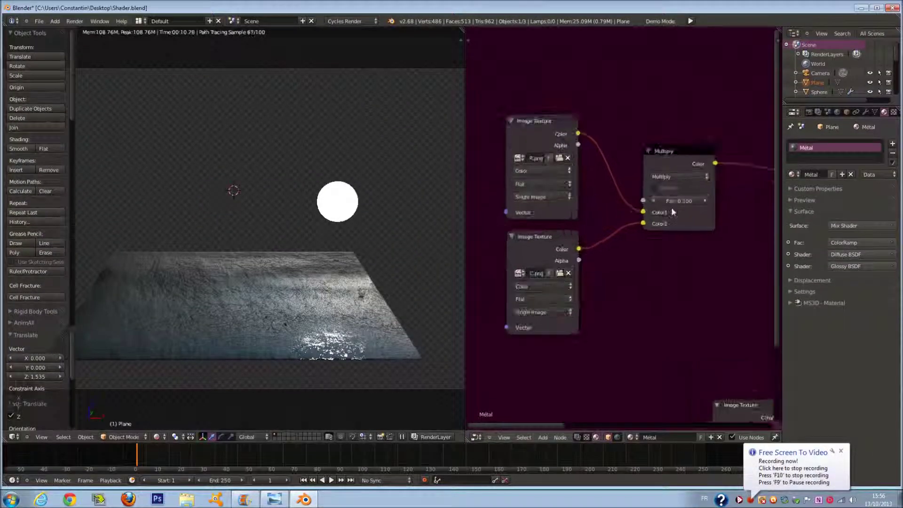
Set the Normal Map node's Strength to 0.5
scroll(702, 193, down, 3)
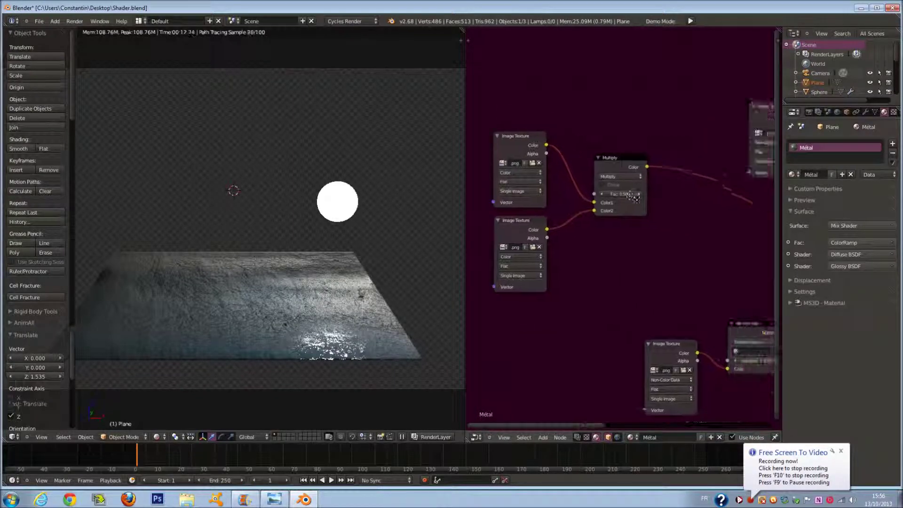
middle_drag(632, 197, 545, 182)
scroll(655, 337, up, 2)
scroll(660, 387, up, 3)
click(679, 398)
key(BackSpace)
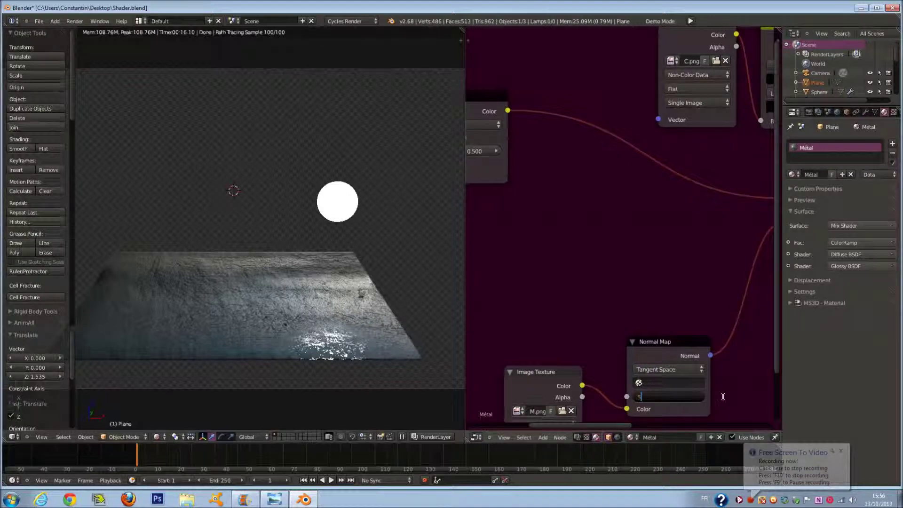
text(0.5)
key(Return)
Connect the Normal Map's Normal output to the Glossy BSDF's Normal, comparing the render with and without the link
scroll(725, 387, down, 1)
middle_drag(724, 387, 594, 361)
drag(568, 311, 632, 284)
scroll(658, 309, up, 1)
scroll(658, 309, up, 1)
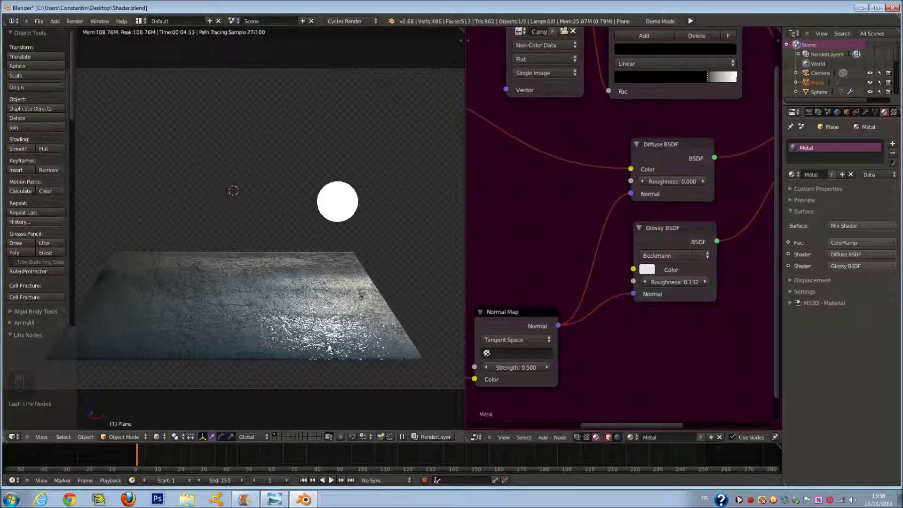
drag(633, 294, 596, 292)
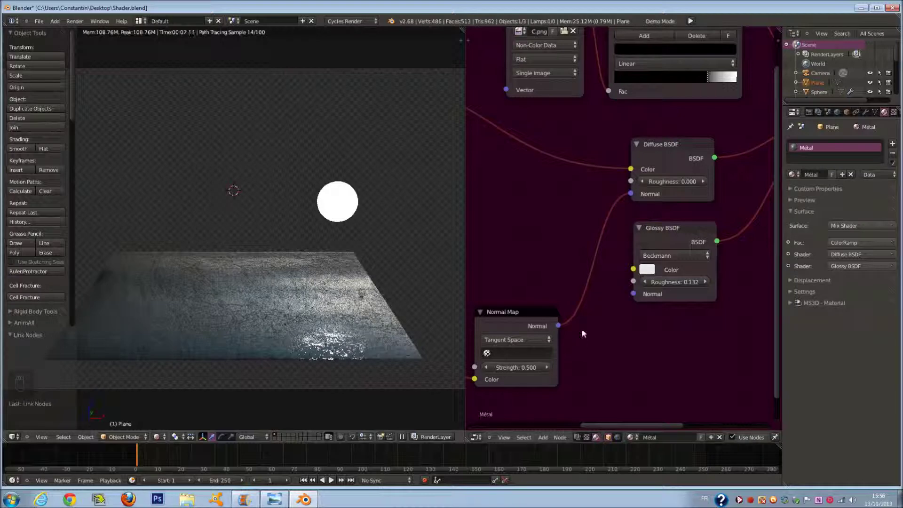
drag(559, 325, 633, 294)
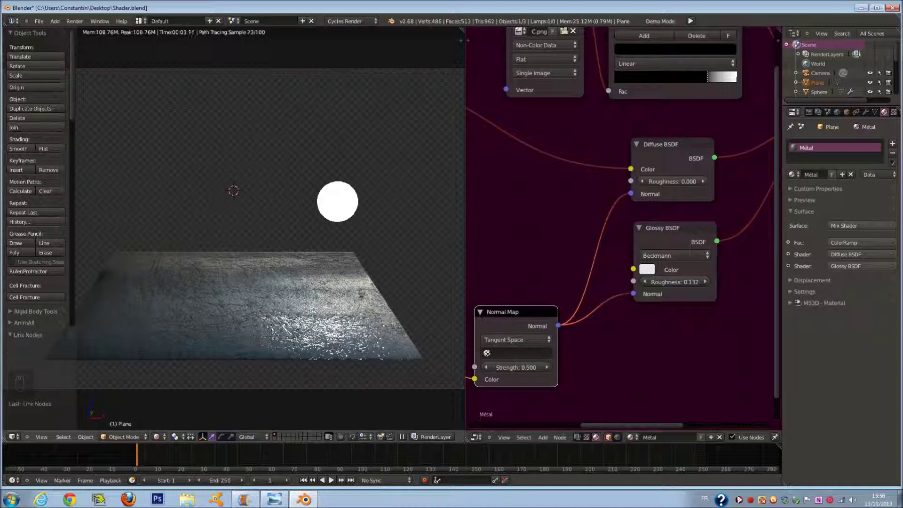
Lower the Material Output node and connect the Normal Map's Normal output to its Displacement input
scroll(684, 238, down, 3)
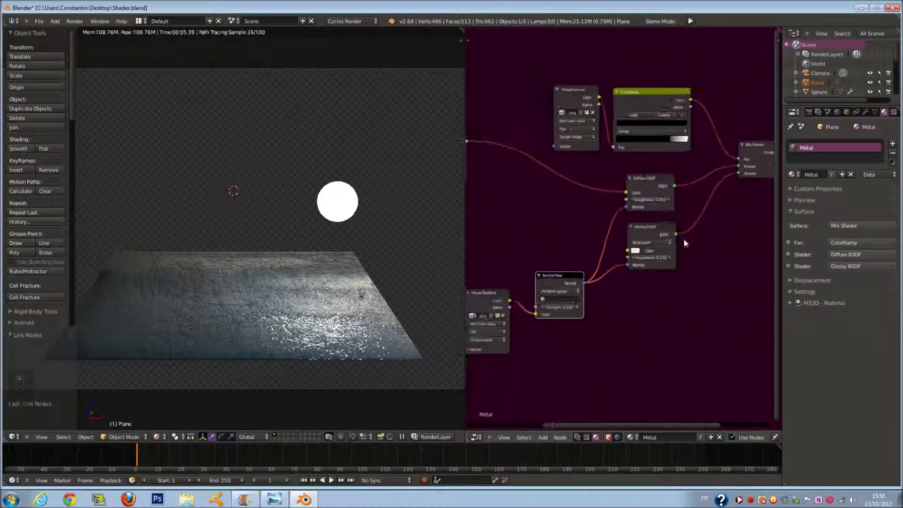
middle_drag(684, 238, 580, 282)
drag(734, 225, 743, 271)
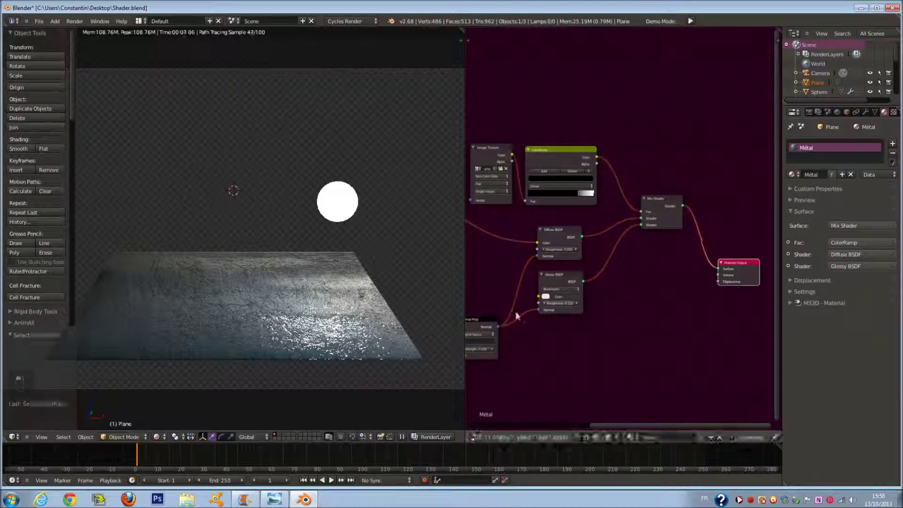
click(517, 316)
drag(522, 305, 759, 296)
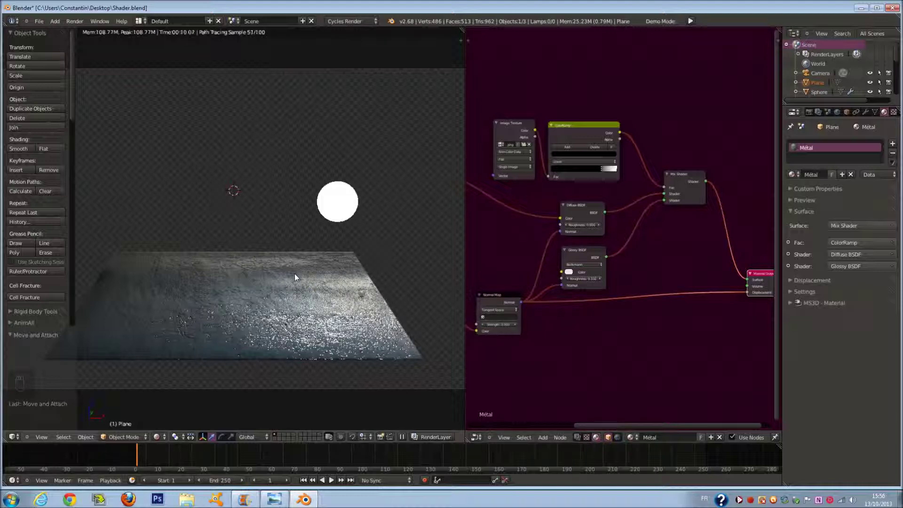
Disconnect the Normal Map from the Material Output's Displacement and reconnect it to compare the render
drag(747, 292, 545, 315)
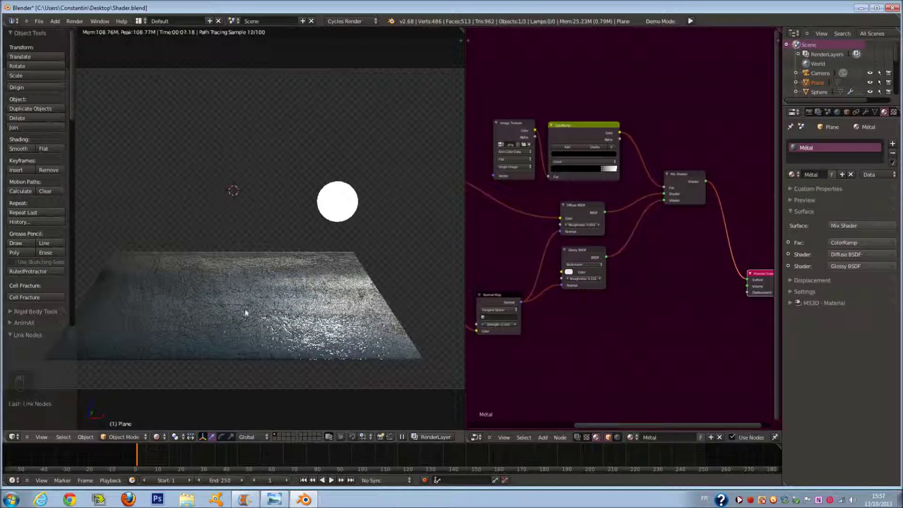
drag(521, 302, 752, 294)
scroll(629, 337, up, 1)
scroll(615, 302, down, 2)
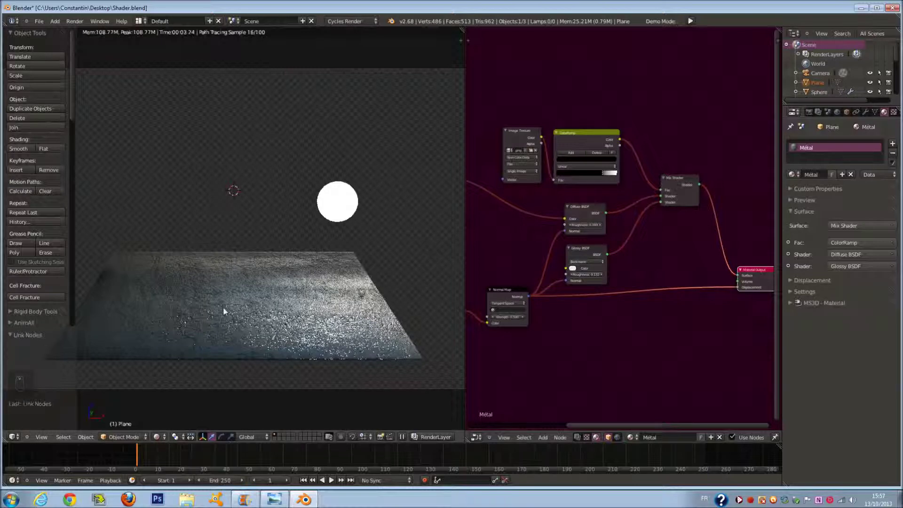
Move the Multiply node and its two Image Texture nodes together closer to the Diffuse BSDF
scroll(563, 294, down, 3)
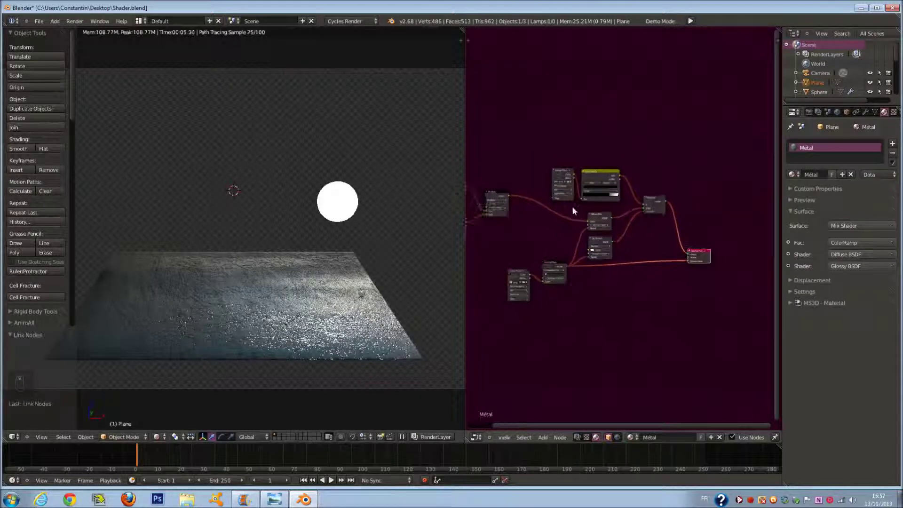
scroll(574, 208, up, 3)
key(a)
key(a)
key(a)
key(a)
key(a)
key(b)
drag(500, 188, 558, 260)
key(g)
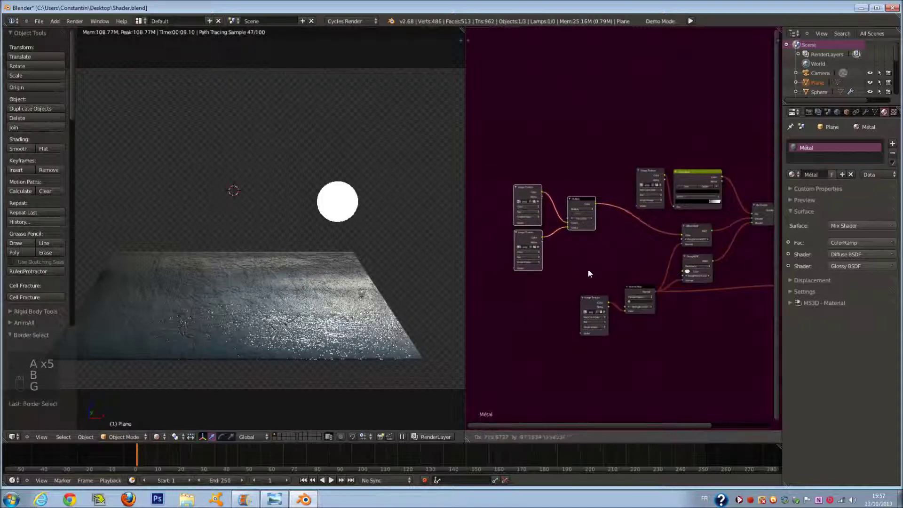
click(623, 279)
scroll(623, 280, down, 1)
key(a)
View the layer with the shader sample spheres and return to the layer with the metal plane
click(278, 438)
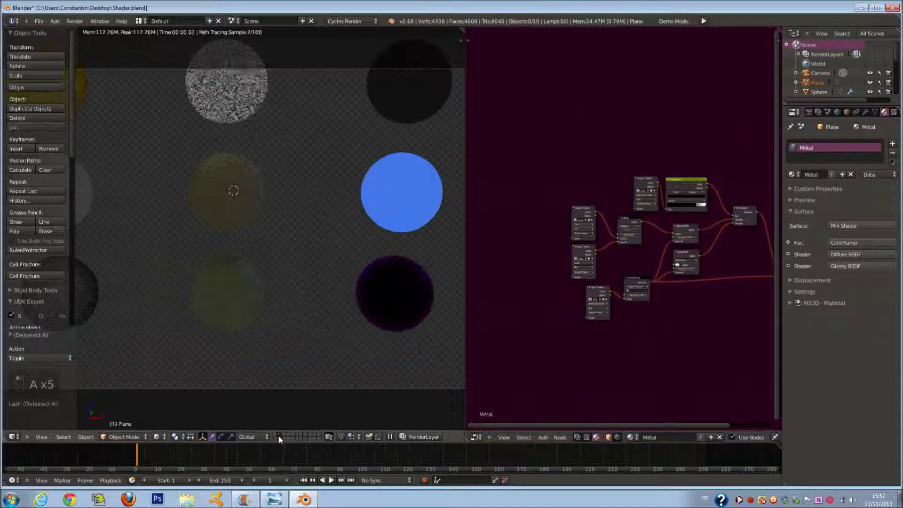
scroll(343, 317, down, 2)
scroll(343, 317, up, 1)
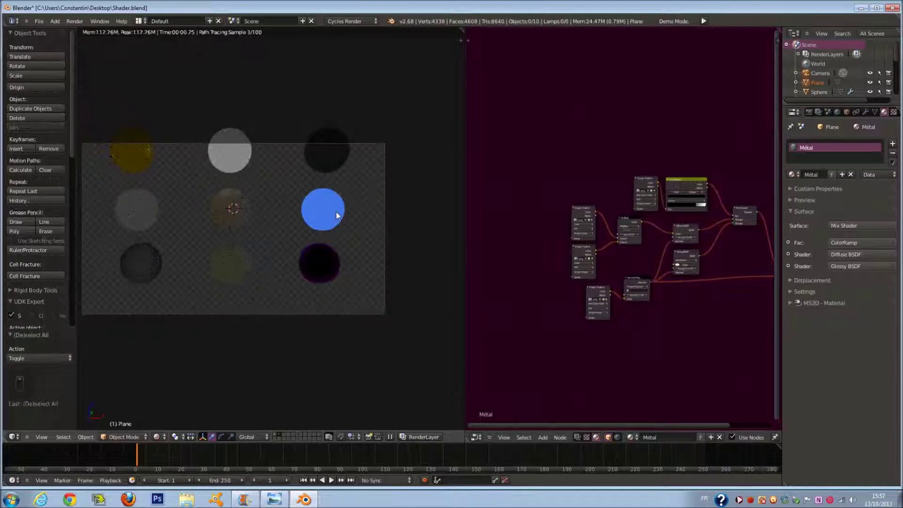
middle_drag(705, 250, 631, 250)
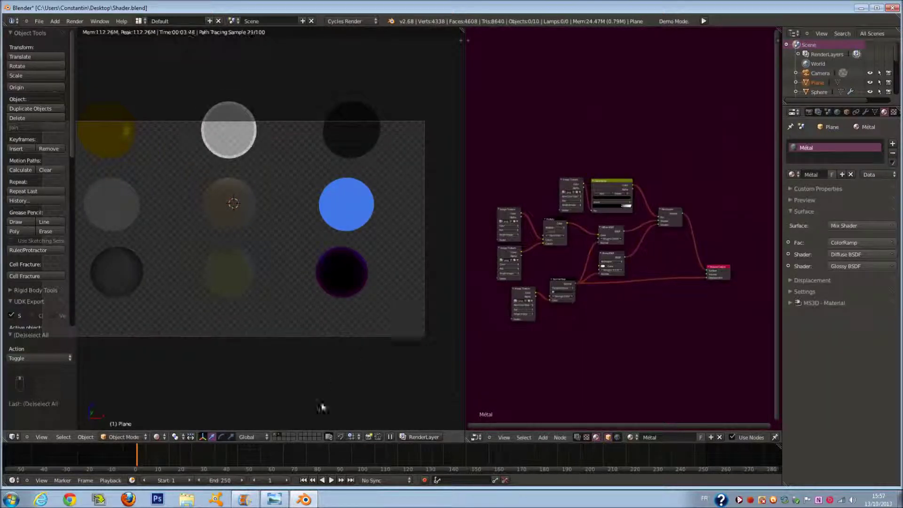
click(275, 435)
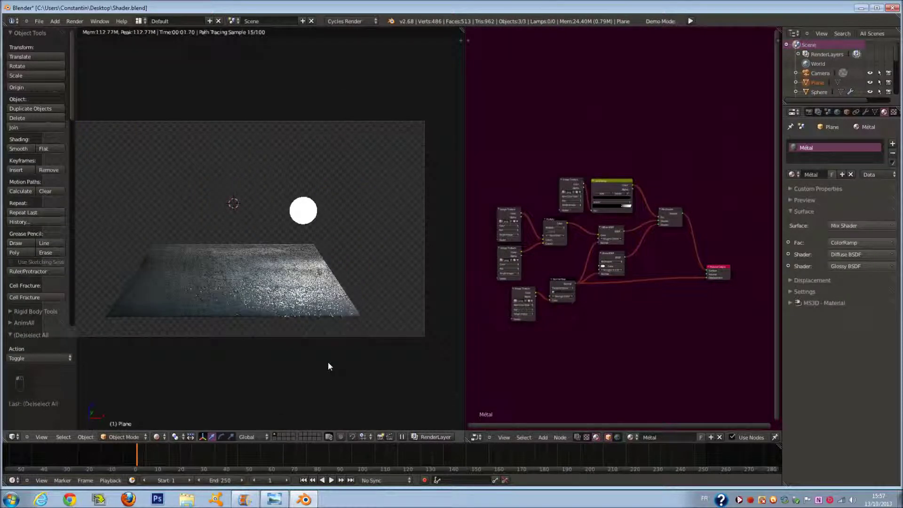